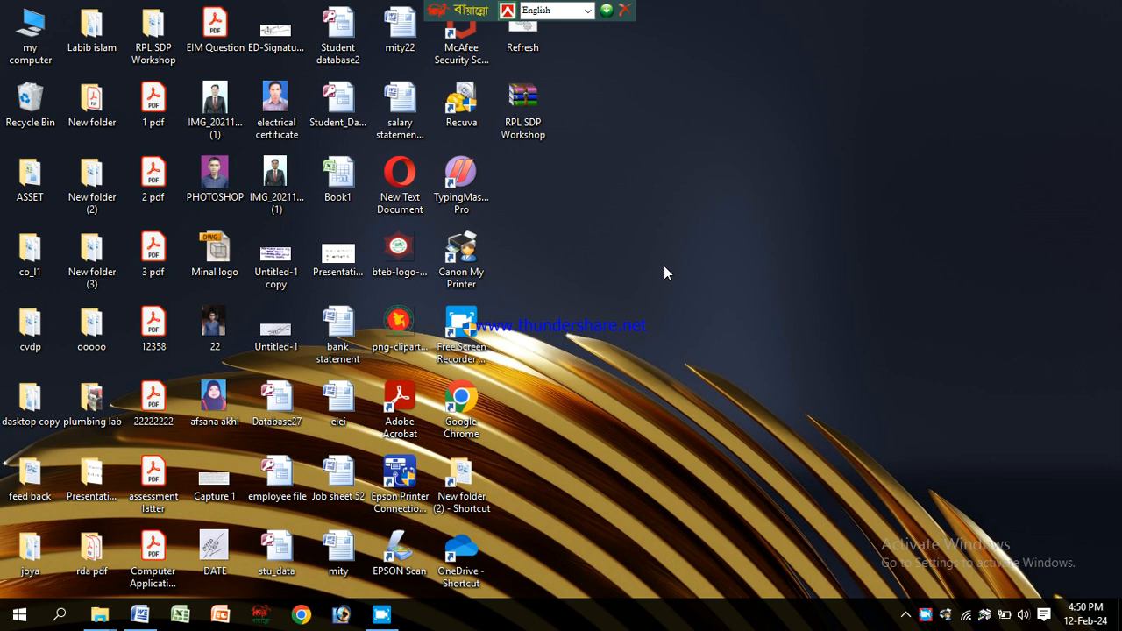
{"action": "right_click", "coordinate": [598, 107]}
{"action": "left_click", "coordinate": [650, 155]}
Step: Switch to the Word document and delete the existing table in it
{"action": "mouse_move", "coordinate": [149, 619]}
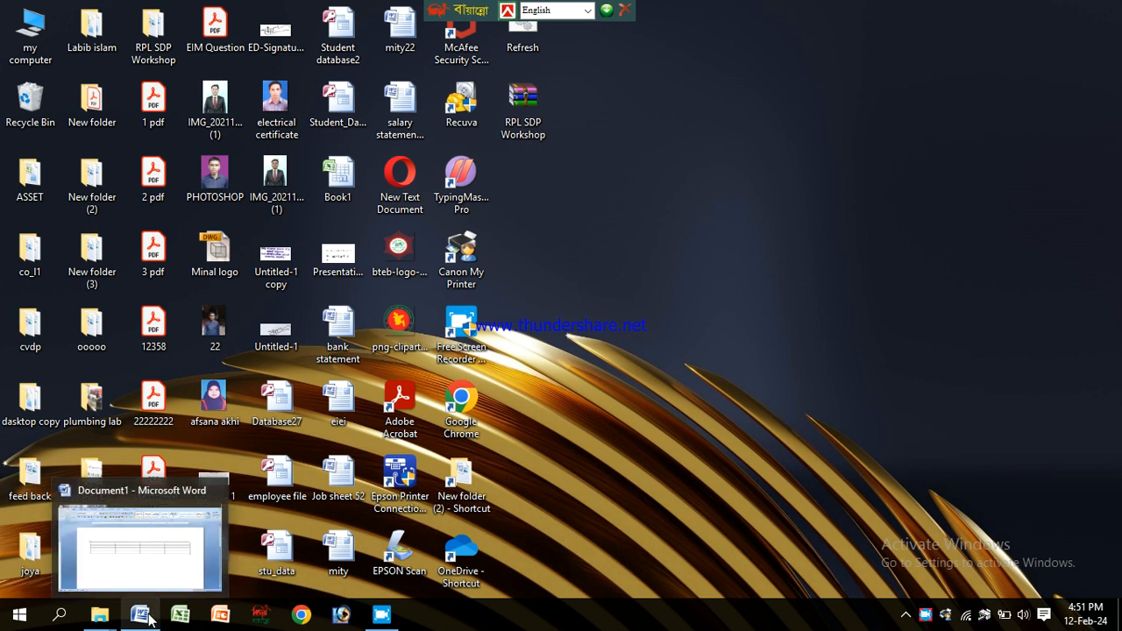
{"action": "left_click", "coordinate": [149, 619]}
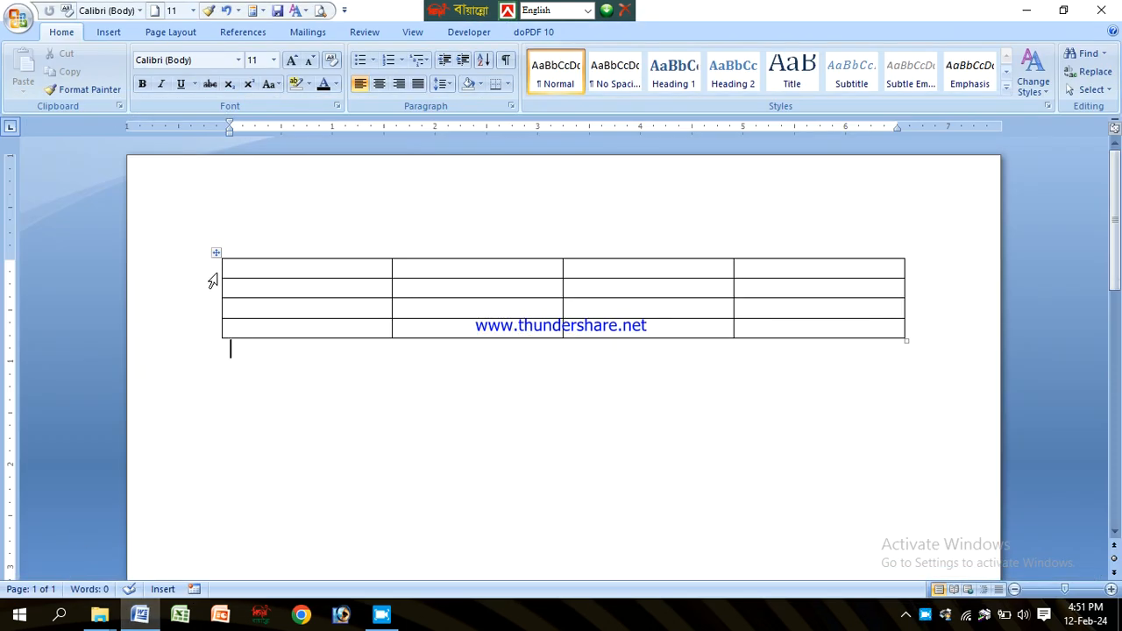
{"action": "left_click", "coordinate": [216, 254]}
{"action": "key", "text": "BackSpace"}
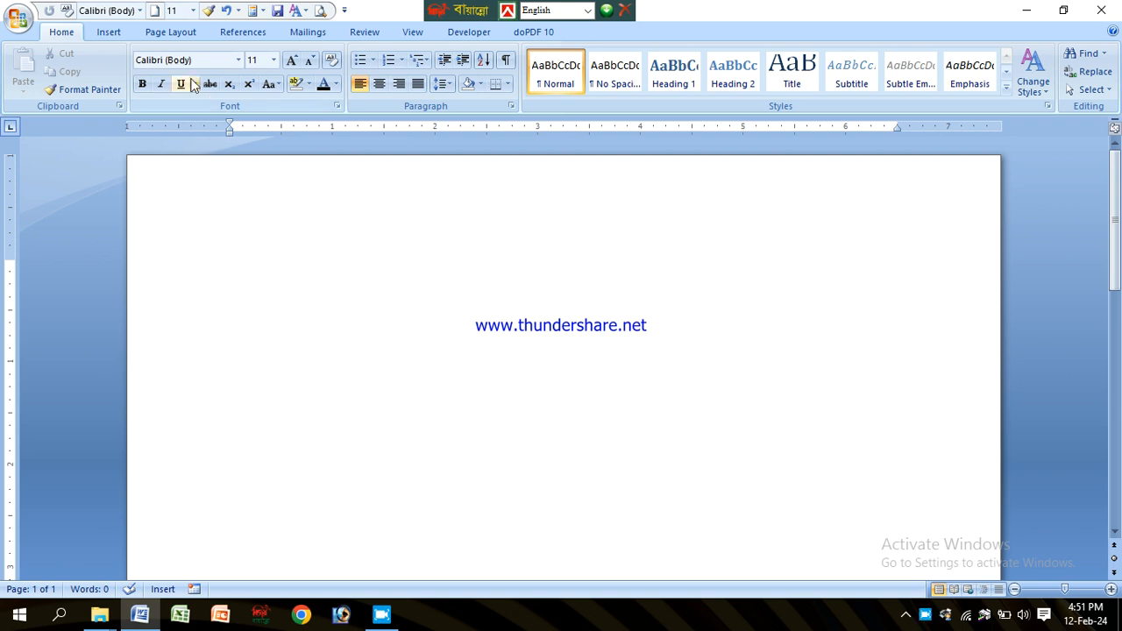
Step: Insert a 4-column by 3-row table from the table grid
{"action": "left_click", "coordinate": [109, 33]}
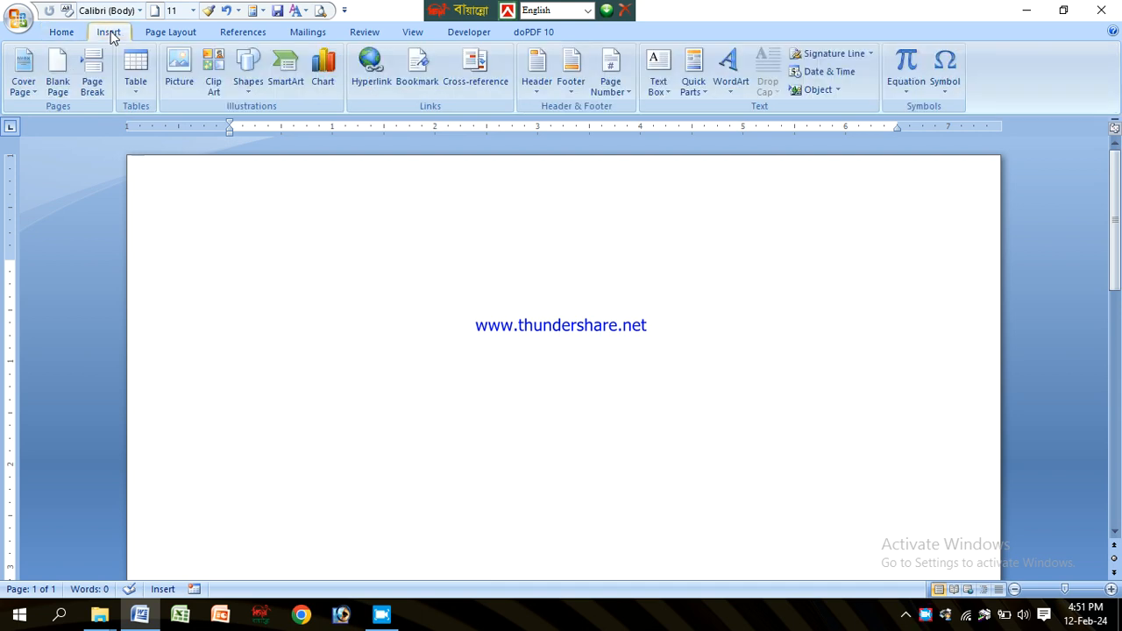
{"action": "left_click", "coordinate": [141, 92]}
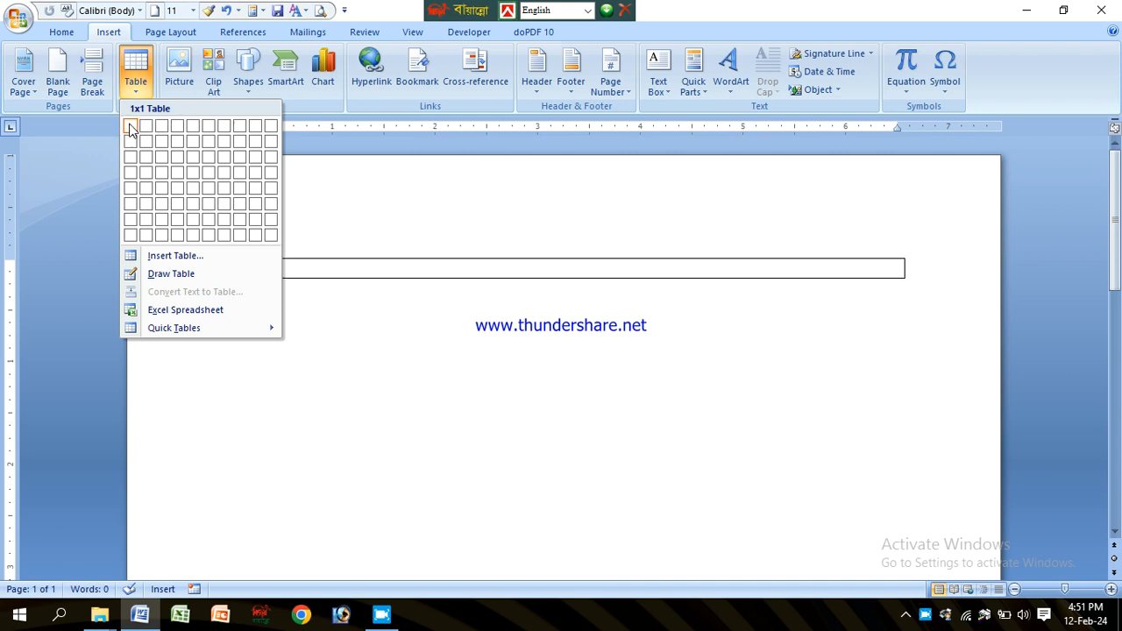
{"action": "left_click", "coordinate": [180, 160]}
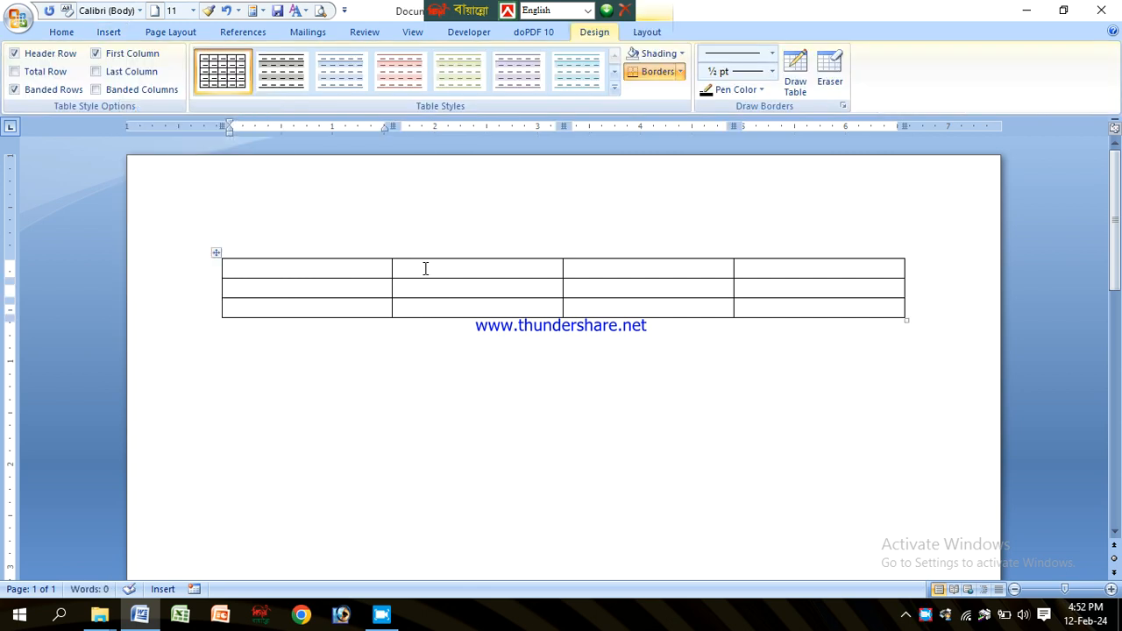
Step: Below the first table, insert a table with 4 columns and 6 rows through the Insert Table dialog
{"action": "left_click", "coordinate": [285, 255]}
{"action": "left_click", "coordinate": [280, 368]}
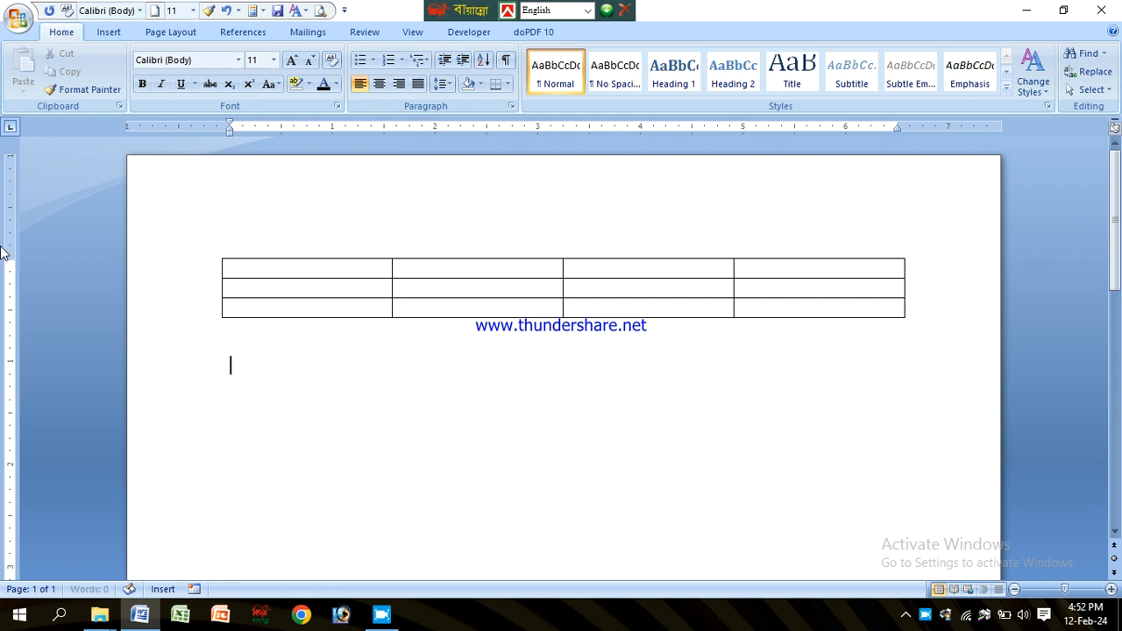
{"action": "left_click", "coordinate": [97, 33]}
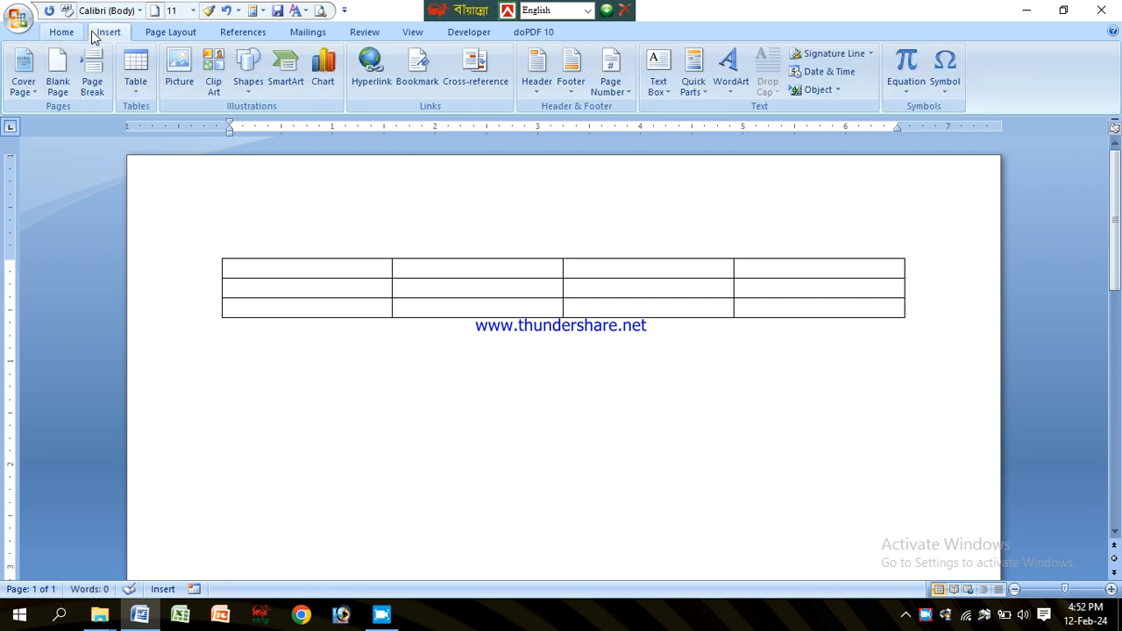
{"action": "left_click", "coordinate": [135, 79]}
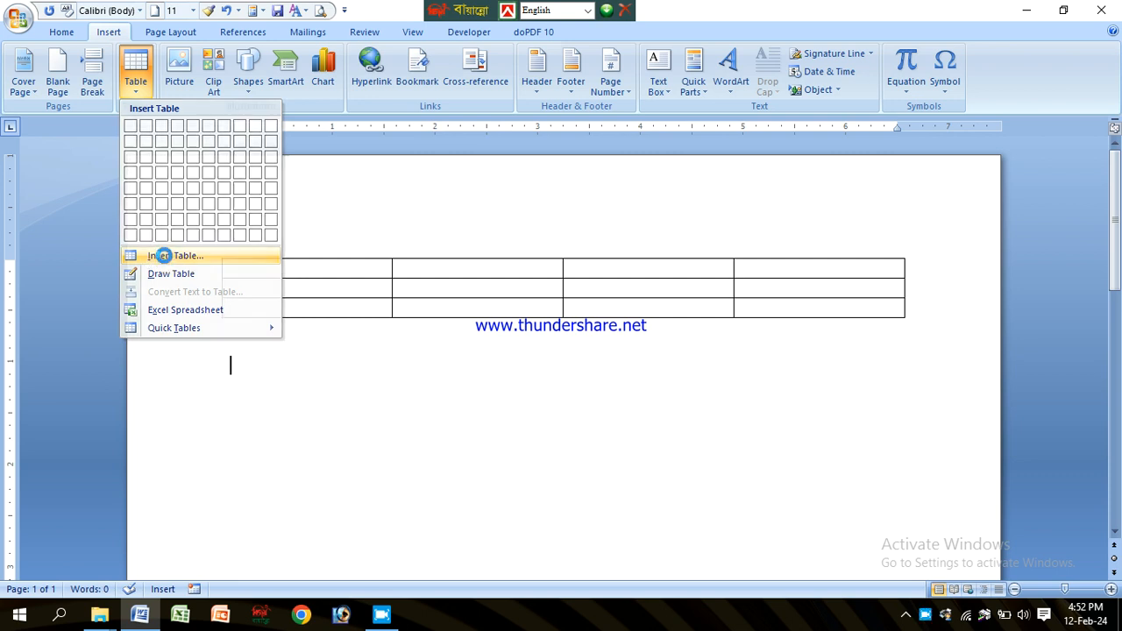
{"action": "left_click", "coordinate": [170, 259]}
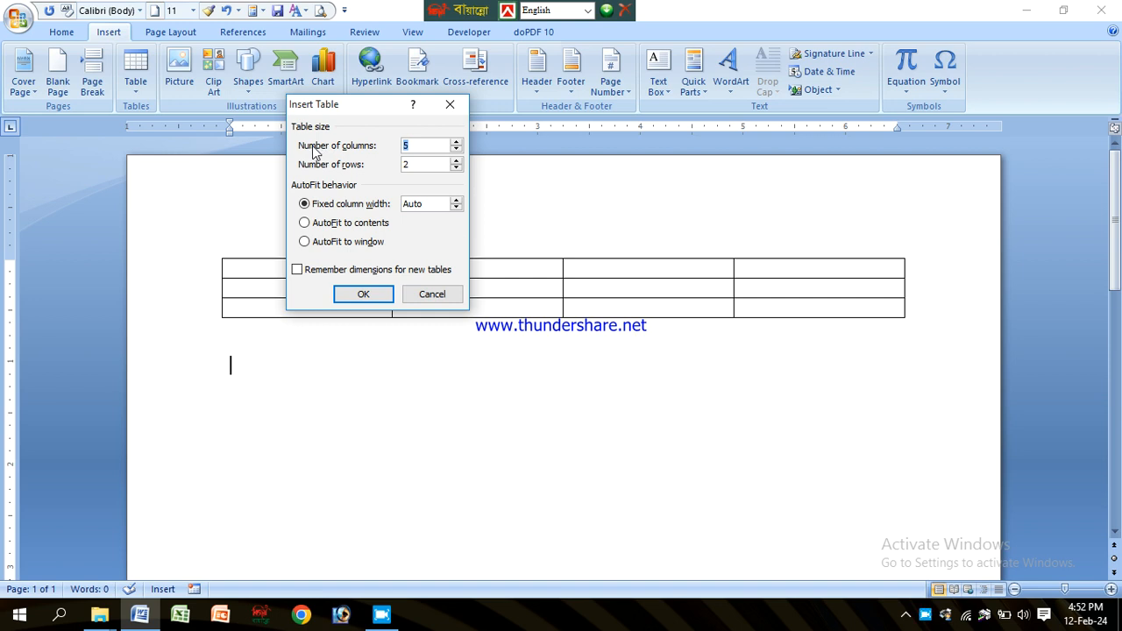
{"action": "left_click", "coordinate": [425, 145]}
{"action": "double_click", "coordinate": [425, 145]}
{"action": "type", "text": "4"}
{"action": "type", "text": "6"}
{"action": "left_click", "coordinate": [366, 295]}
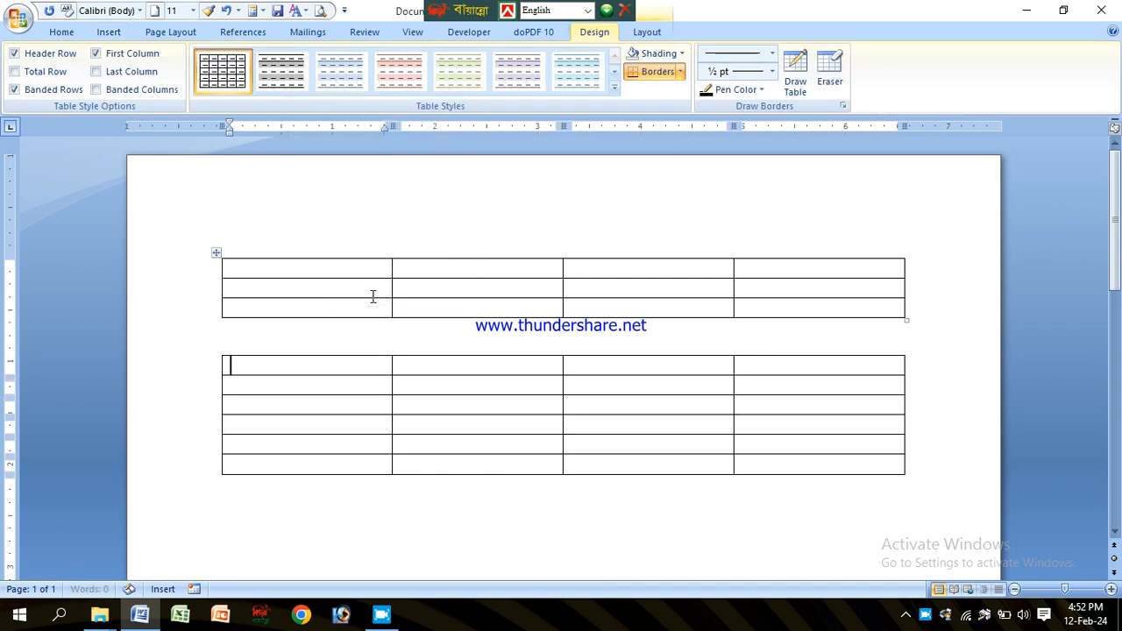
Step: Practise selecting the second table's columns one by one and then all of its cells
{"action": "left_click", "coordinate": [310, 406]}
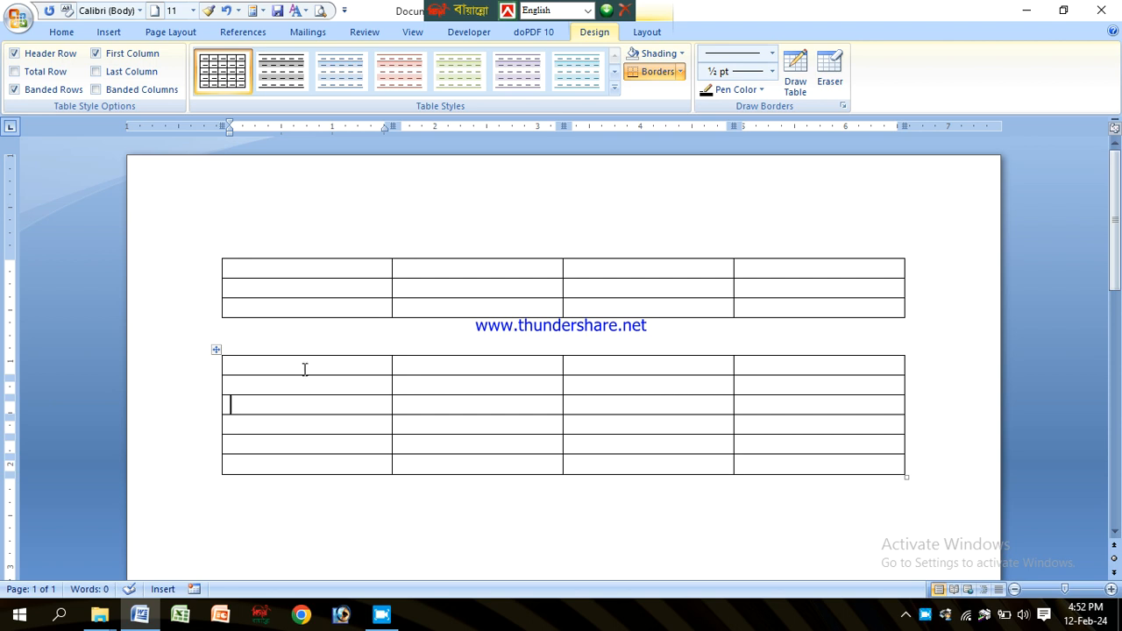
{"action": "left_click_drag", "start_coordinate": [303, 366], "coordinate": [307, 471]}
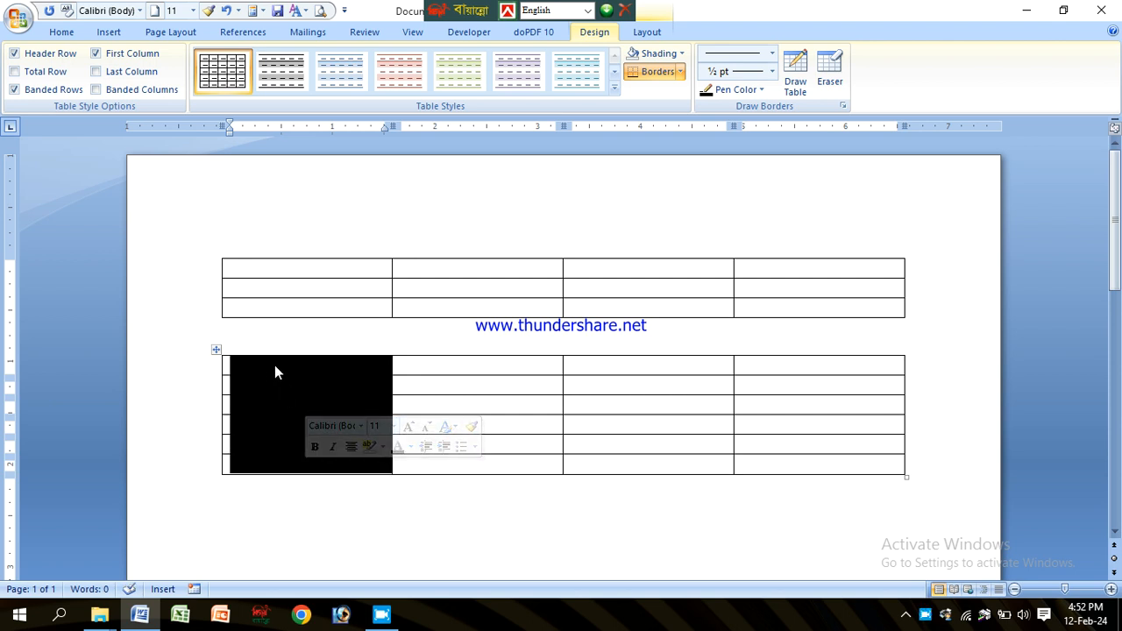
{"action": "left_click_drag", "start_coordinate": [283, 381], "coordinate": [294, 470]}
{"action": "left_click_drag", "start_coordinate": [468, 371], "coordinate": [473, 467]}
{"action": "left_click_drag", "start_coordinate": [640, 366], "coordinate": [641, 479]}
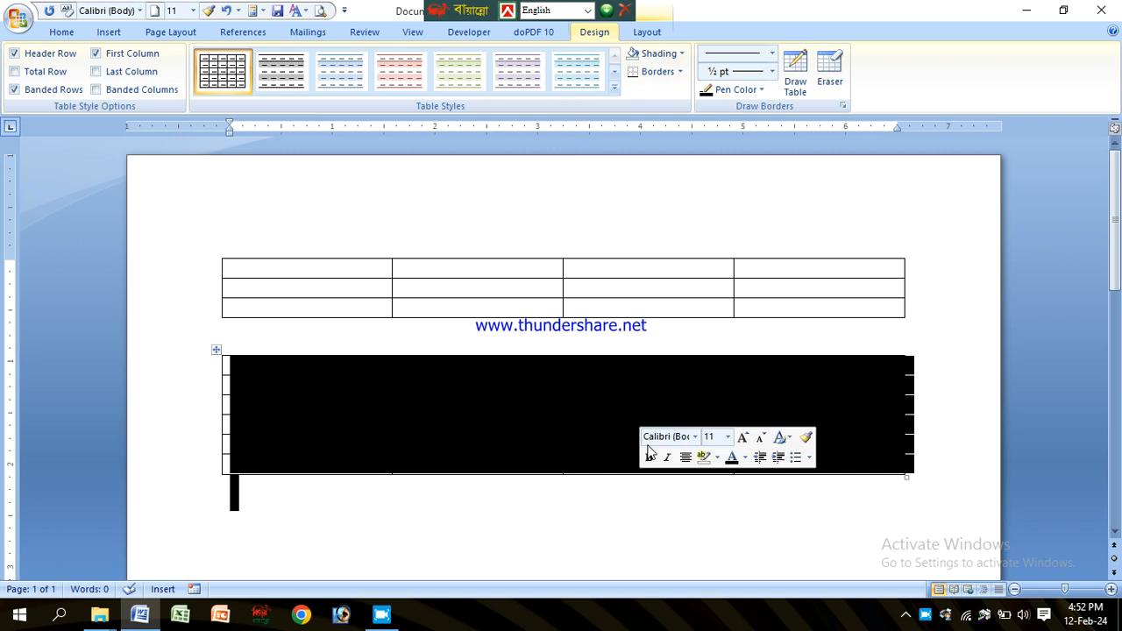
{"action": "left_click", "coordinate": [692, 368]}
{"action": "left_click_drag", "start_coordinate": [783, 371], "coordinate": [798, 463]}
{"action": "left_click", "coordinate": [491, 370]}
{"action": "left_click_drag", "start_coordinate": [264, 361], "coordinate": [827, 459]}
{"action": "left_click", "coordinate": [319, 506]}
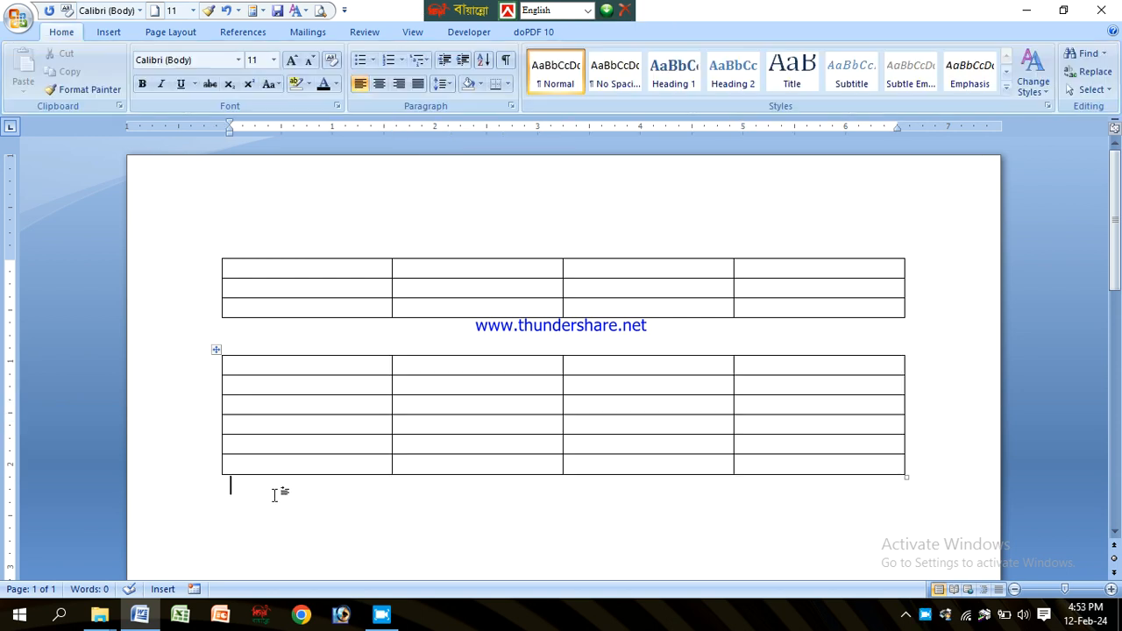
Step: Add a new line below the second table and draw a large rectangular table outline with Draw Table
{"action": "key", "text": "Return"}
{"action": "scroll", "coordinate": [274, 369], "scroll_direction": "down", "scroll_amount": 5}
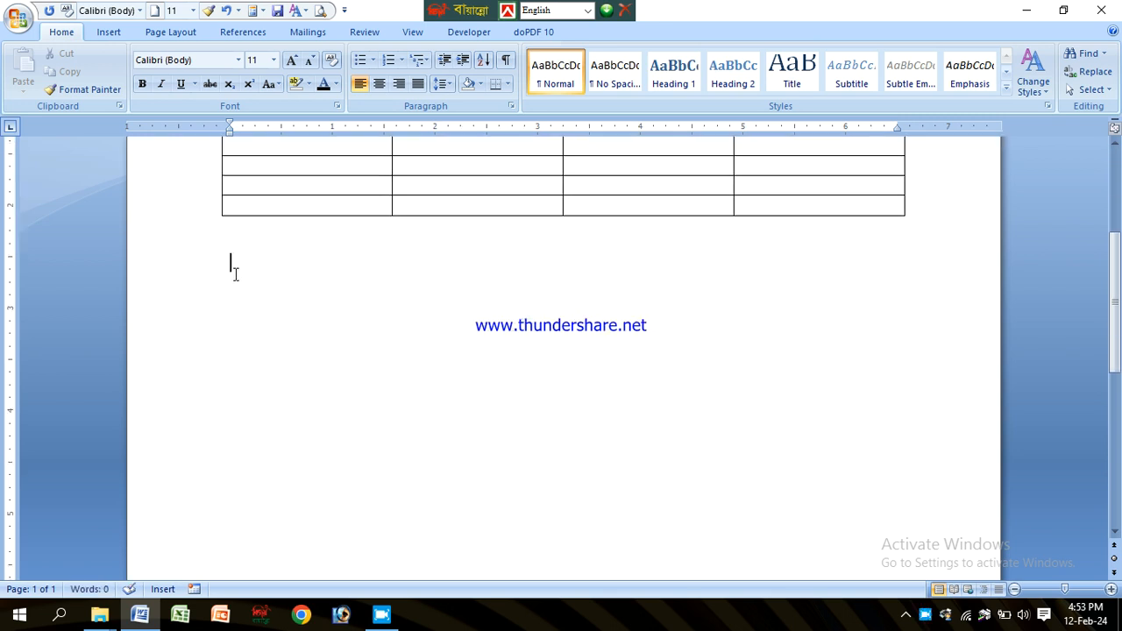
{"action": "left_click", "coordinate": [107, 33]}
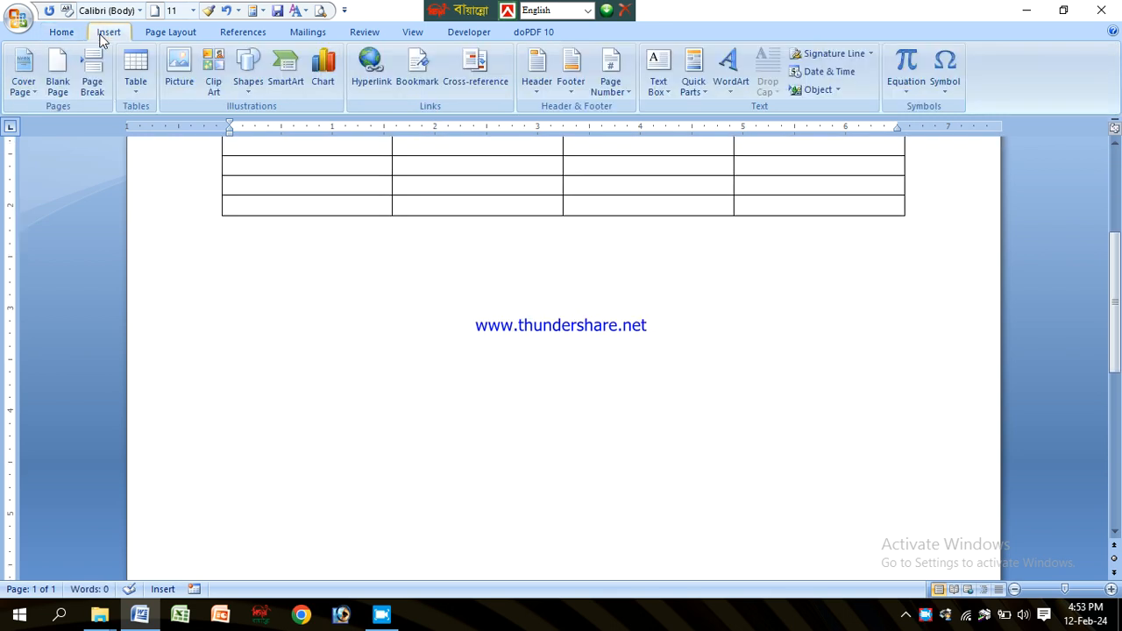
{"action": "left_click", "coordinate": [136, 92]}
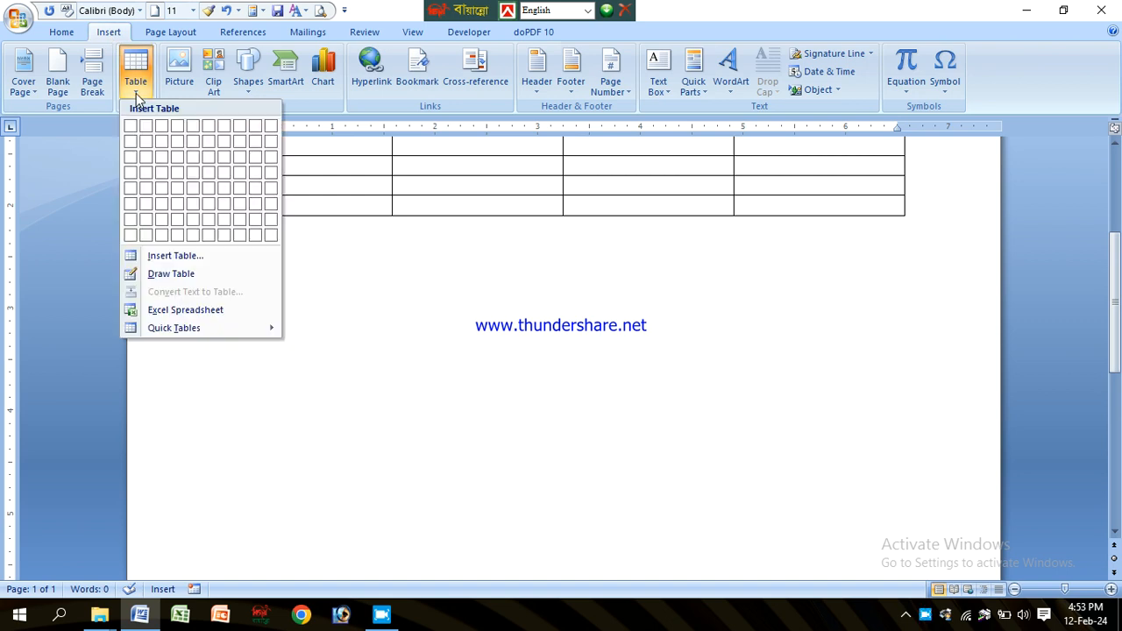
{"action": "left_click", "coordinate": [169, 275]}
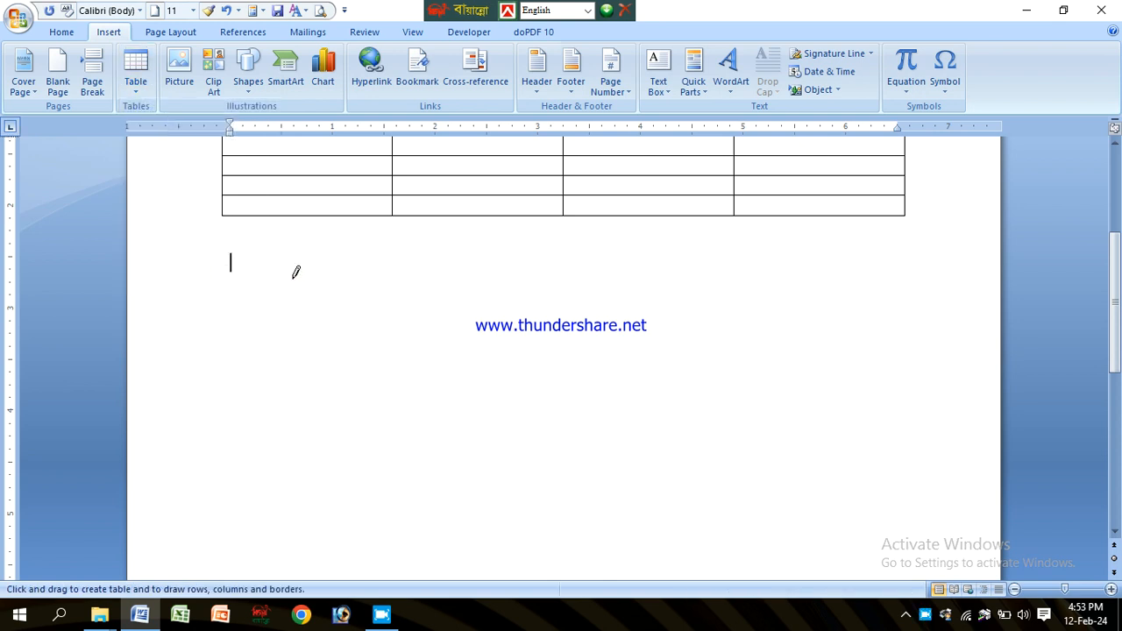
{"action": "mouse_move", "coordinate": [234, 258]}
{"action": "left_mouse_down"}
{"action": "mouse_move", "coordinate": [533, 341]}
{"action": "mouse_move", "coordinate": [855, 405]}
{"action": "mouse_move", "coordinate": [962, 449]}
{"action": "left_mouse_up"}
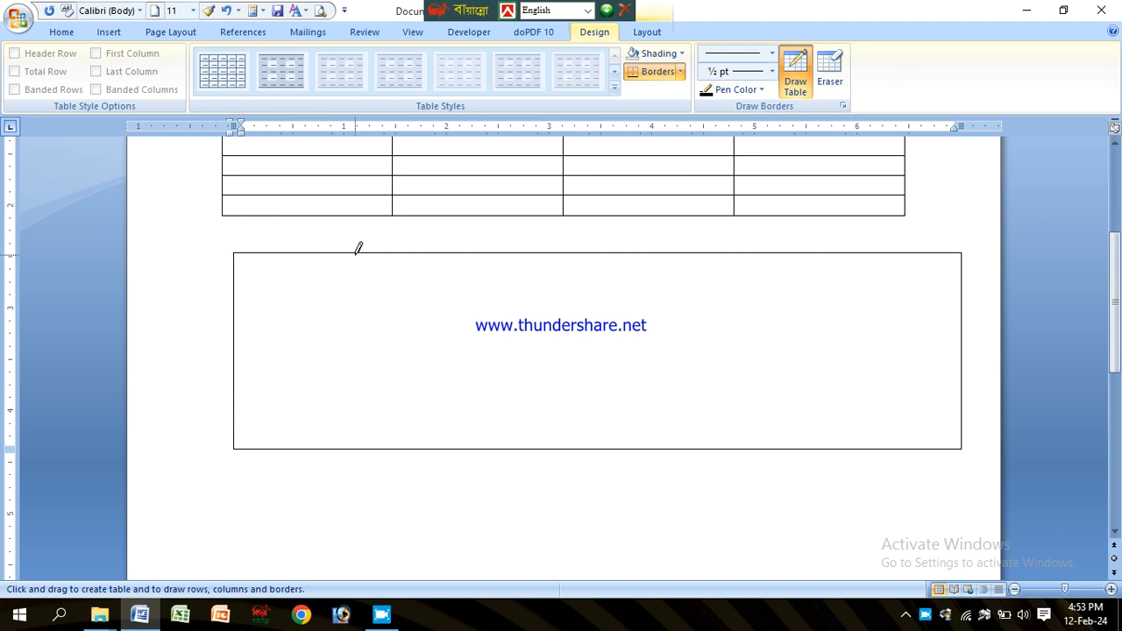
Step: Draw three vertical lines inside the outline to split it into four columns
{"action": "left_click_drag", "start_coordinate": [413, 255], "coordinate": [408, 399]}
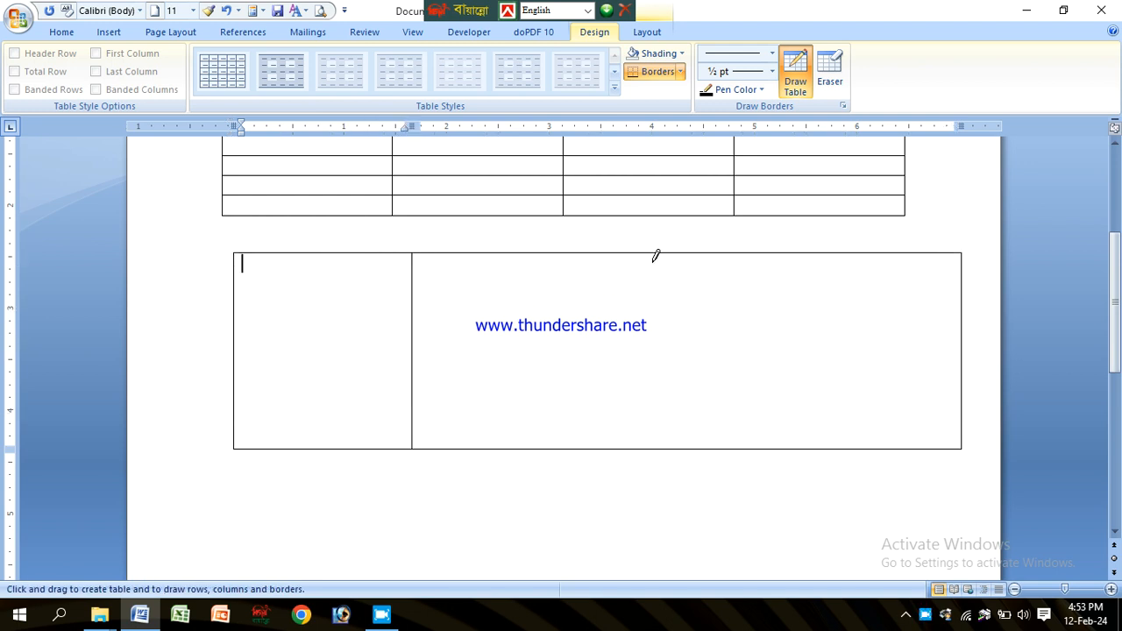
{"action": "left_click_drag", "start_coordinate": [602, 254], "coordinate": [601, 421]}
{"action": "left_click_drag", "start_coordinate": [786, 307], "coordinate": [780, 386]}
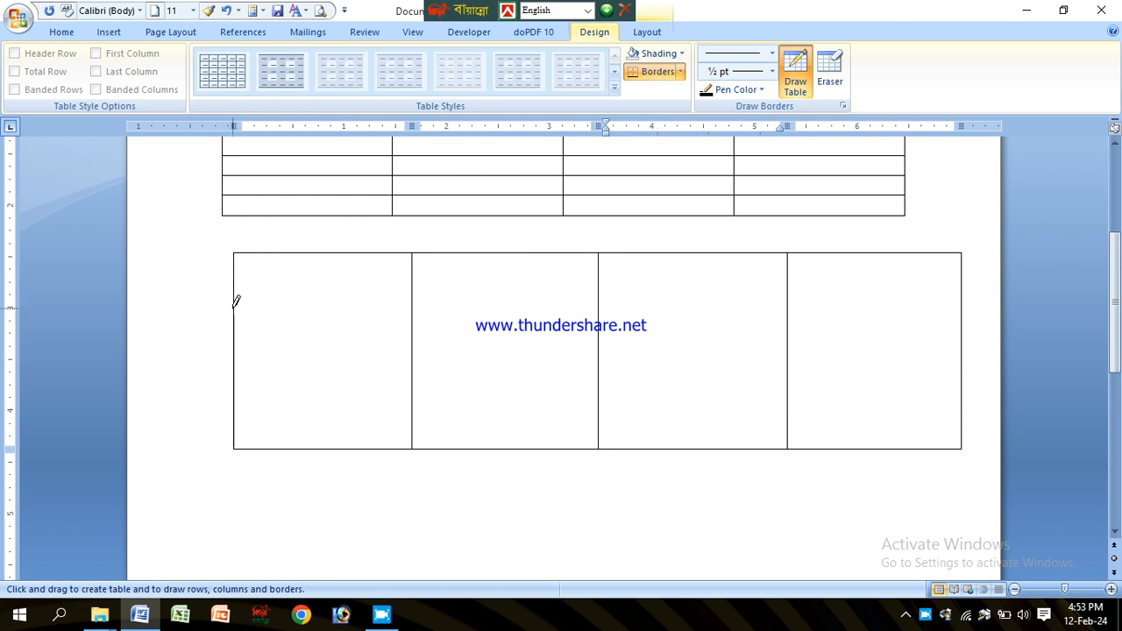
Step: Draw two horizontal lines across the drawn table to make three rows
{"action": "left_click_drag", "start_coordinate": [237, 307], "coordinate": [929, 307]}
{"action": "left_click_drag", "start_coordinate": [235, 369], "coordinate": [892, 368]}
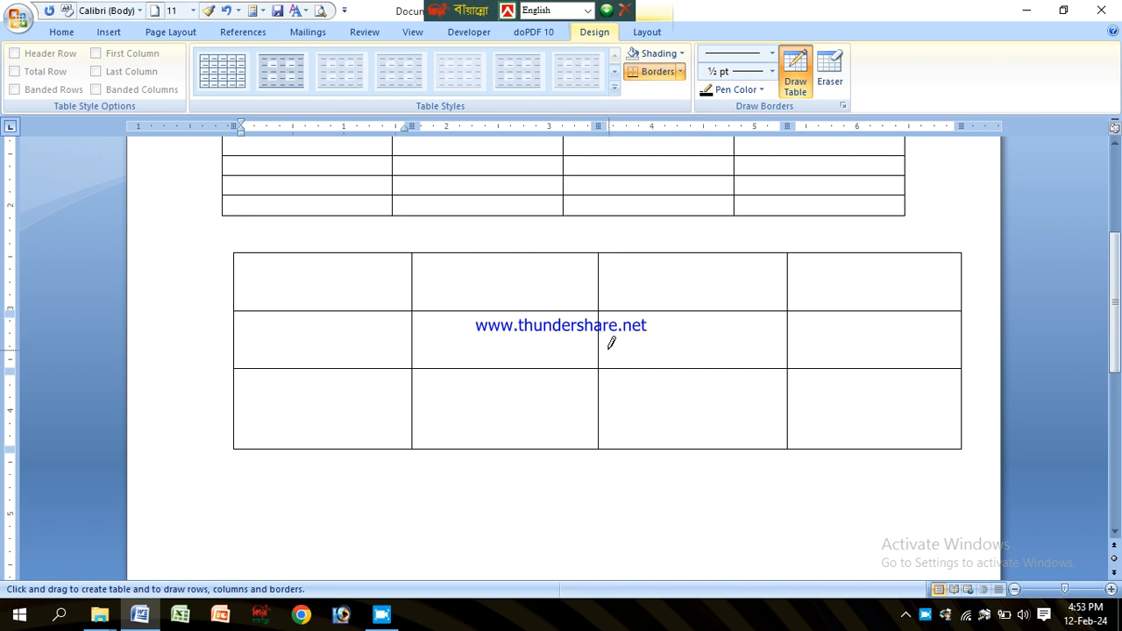
Step: Divide the third column's middle cell into smaller cells with two horizontal lines and one vertical line, then stop drawing
{"action": "mouse_move", "coordinate": [602, 329]}
{"action": "left_mouse_down"}
{"action": "mouse_move", "coordinate": [766, 328]}
{"action": "mouse_move", "coordinate": [776, 337]}
{"action": "left_mouse_up"}
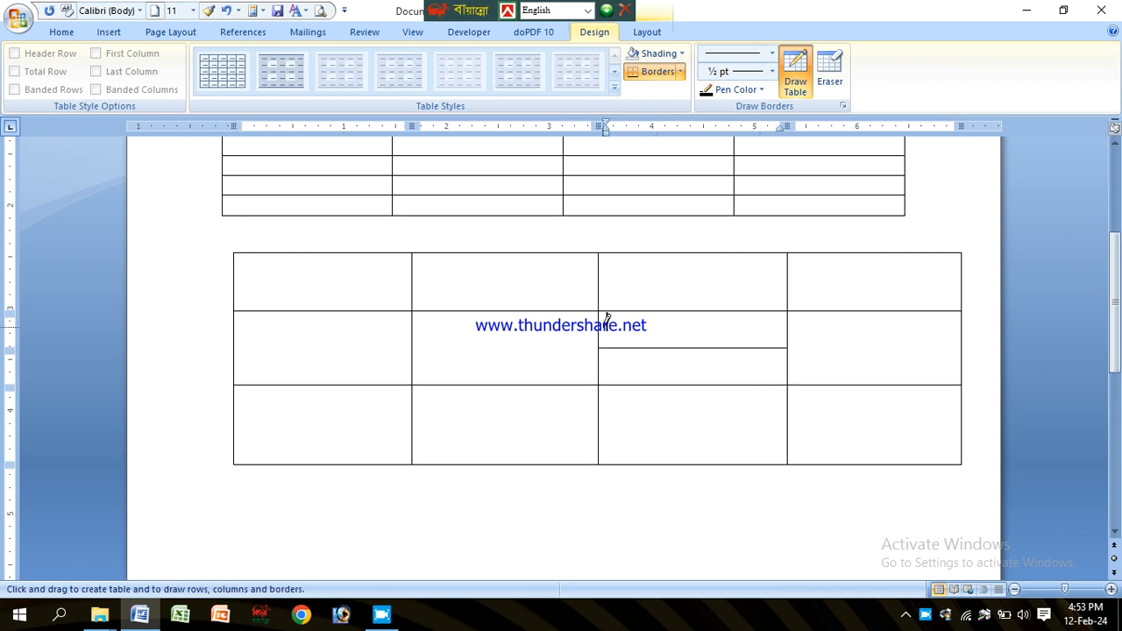
{"action": "left_click_drag", "start_coordinate": [599, 330], "coordinate": [766, 328]}
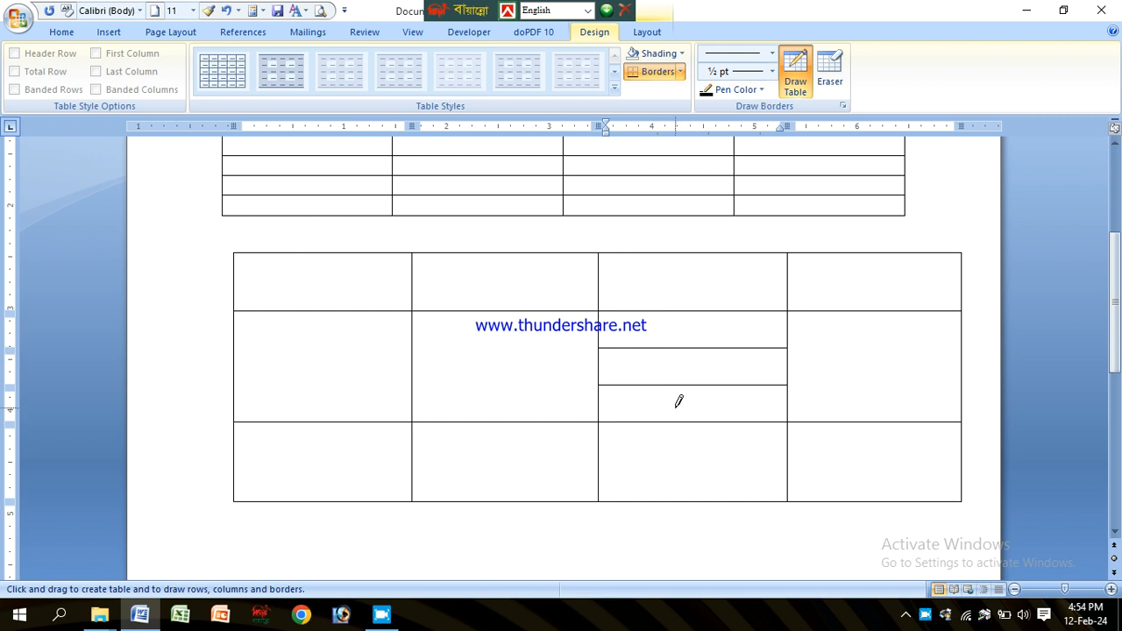
{"action": "left_click_drag", "start_coordinate": [689, 307], "coordinate": [694, 403]}
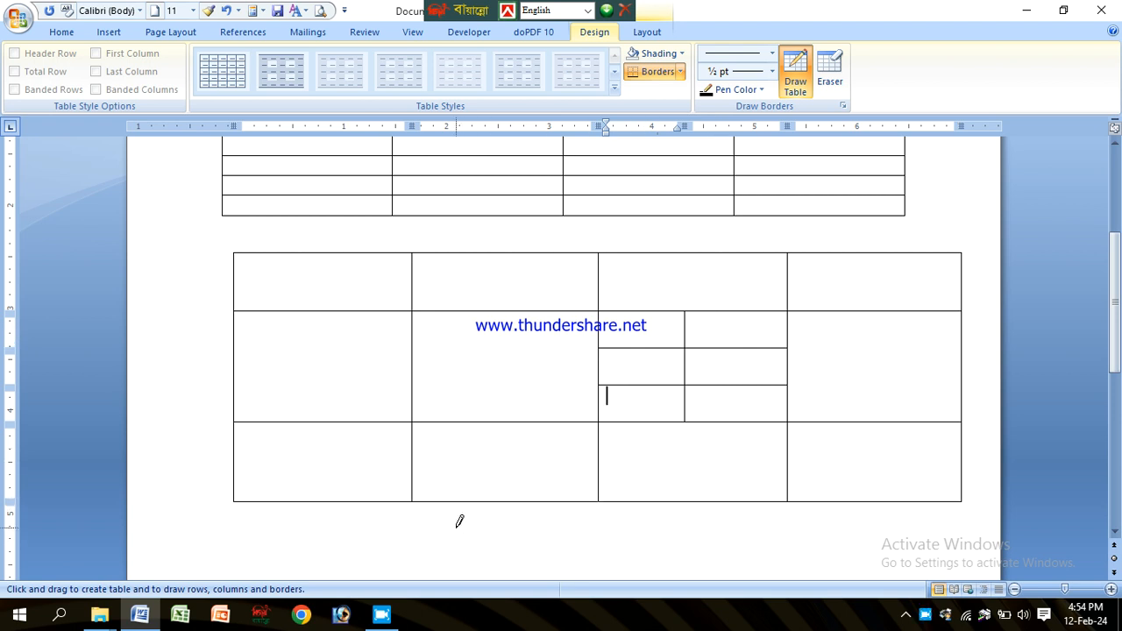
{"action": "key", "text": "Escape"}
{"action": "left_click", "coordinate": [327, 519]}
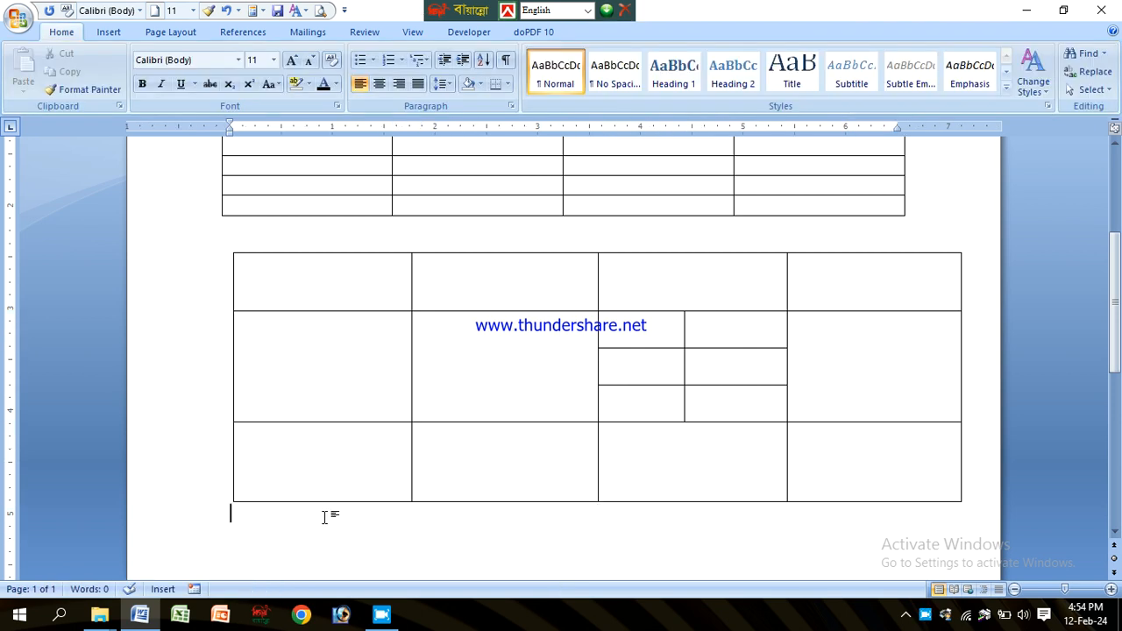
{"action": "left_click", "coordinate": [108, 32]}
{"action": "left_click", "coordinate": [136, 81]}
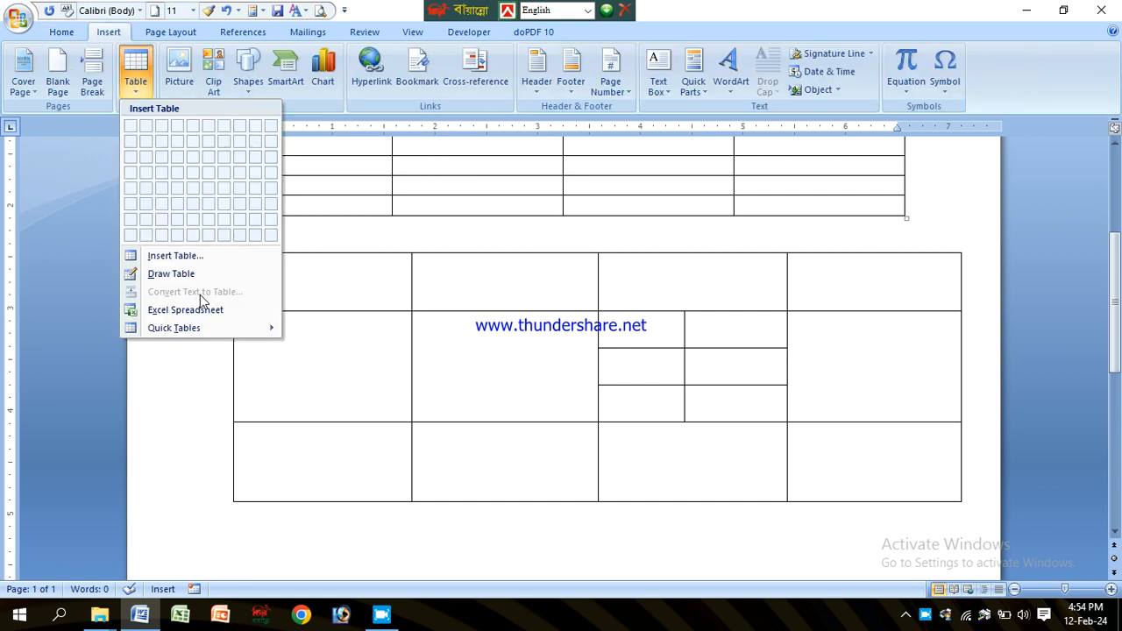
{"action": "scroll", "coordinate": [271, 446], "scroll_direction": "down", "scroll_amount": 5}
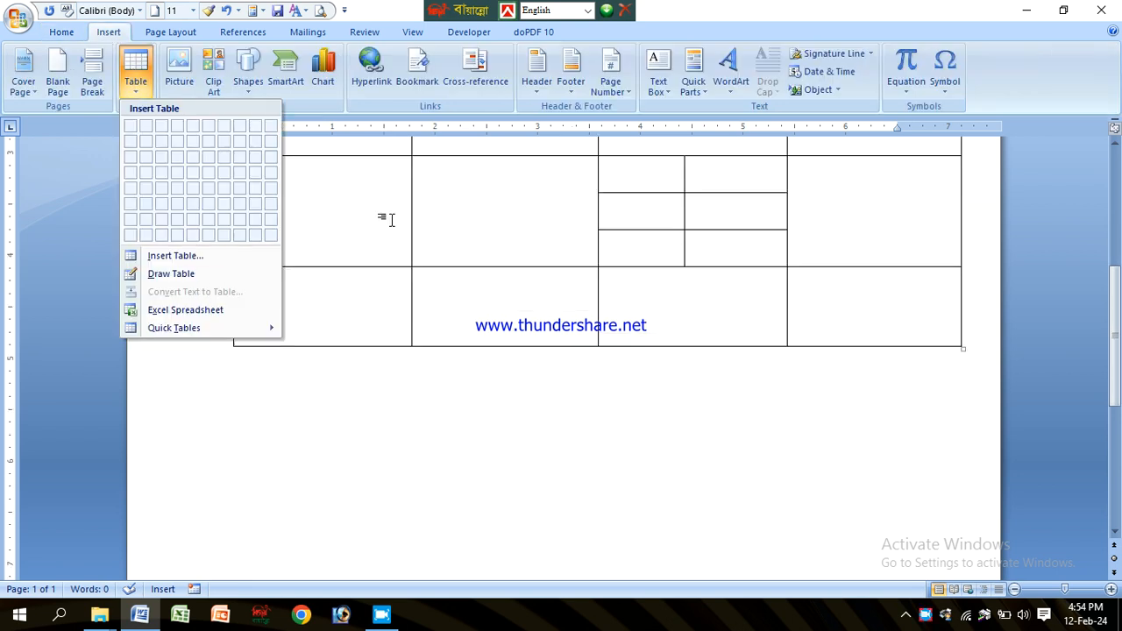
Step: Below the drawn table, type a plus-and-dash line marking out the first two columns
{"action": "left_click", "coordinate": [310, 355]}
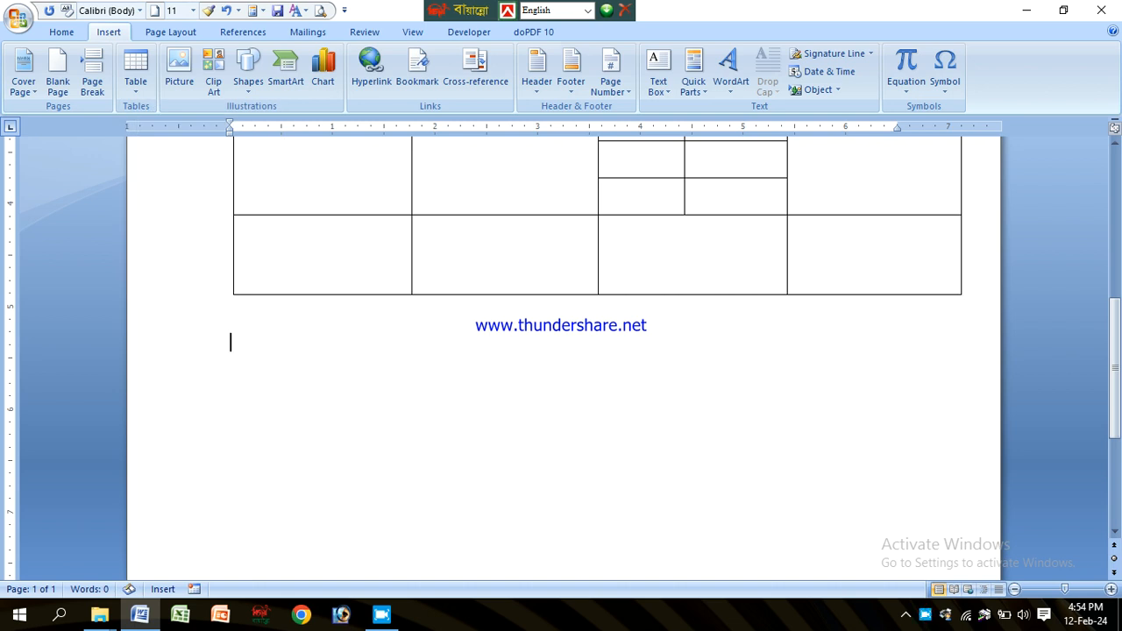
{"action": "scroll", "coordinate": [275, 316], "scroll_direction": "down", "scroll_amount": 3}
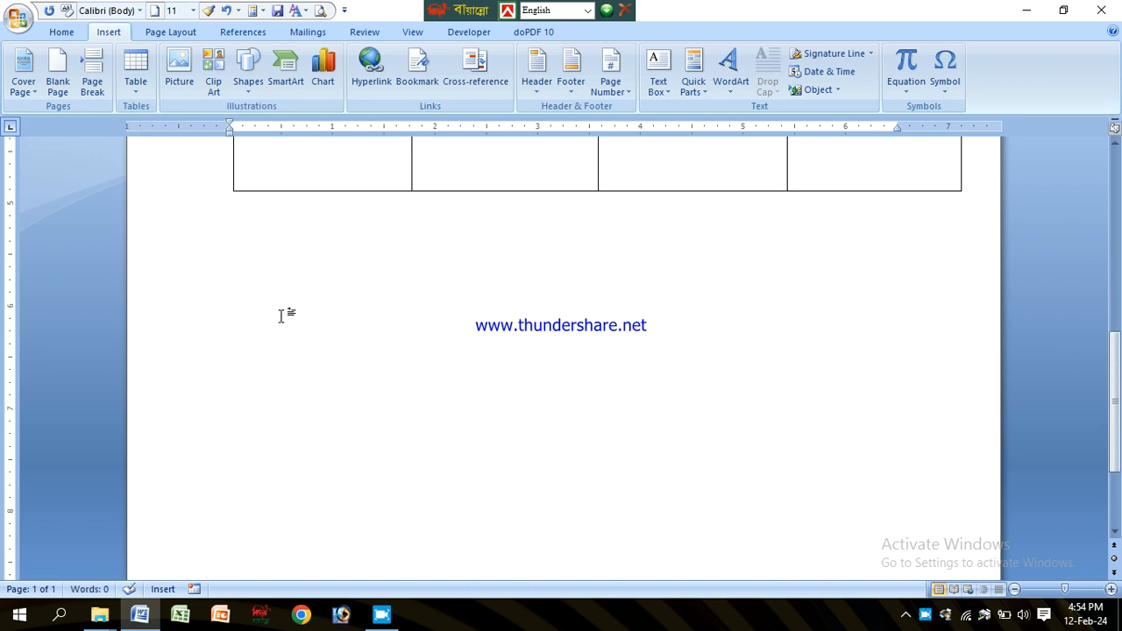
{"action": "type", "text": "="}
{"action": "key", "text": "BackSpace"}
{"action": "type", "text": "+"}
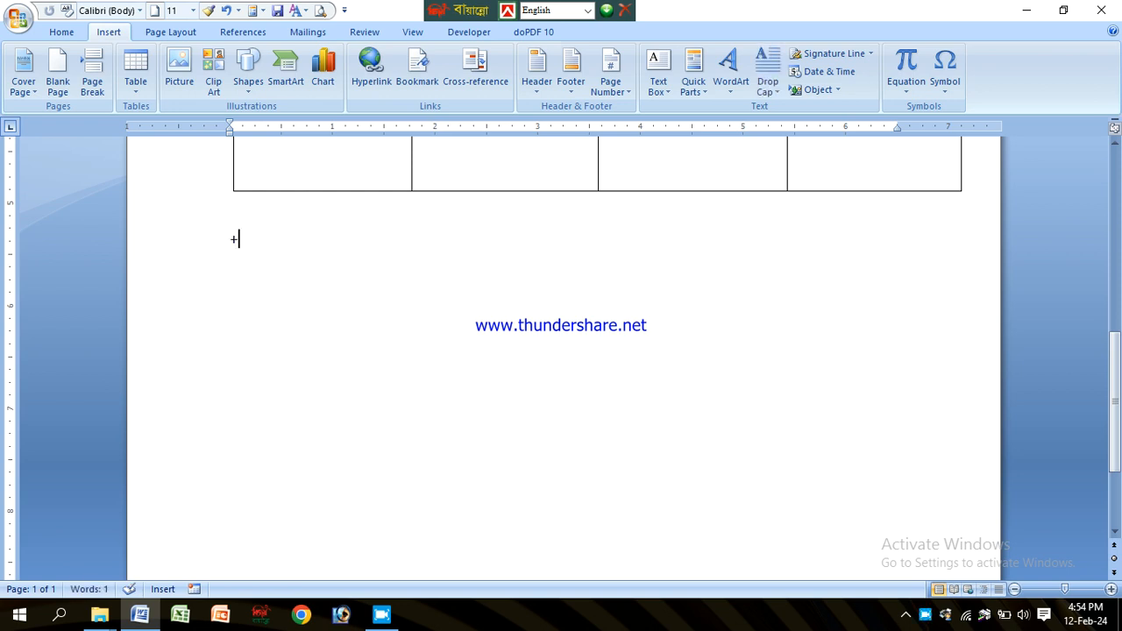
{"action": "type", "text": "-----------------+"}
{"action": "type", "text": "------------------------+"}
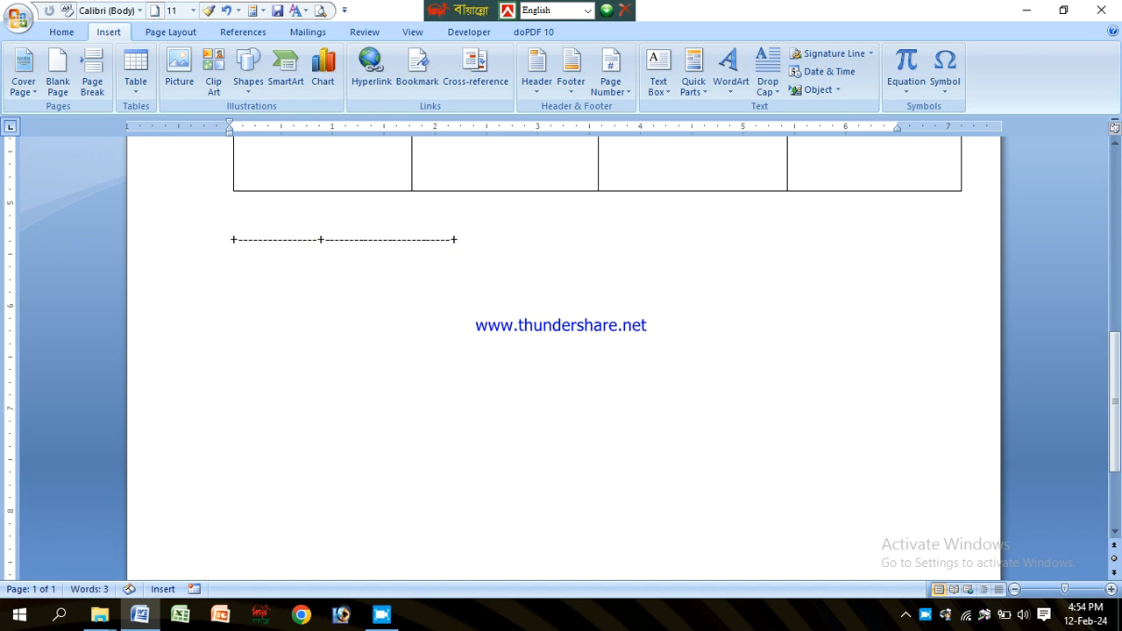
{"action": "type", "text": "--------------"}
{"action": "type", "text": "+-----------------"}
{"action": "type", "text": "-----------+--------------------------+"}
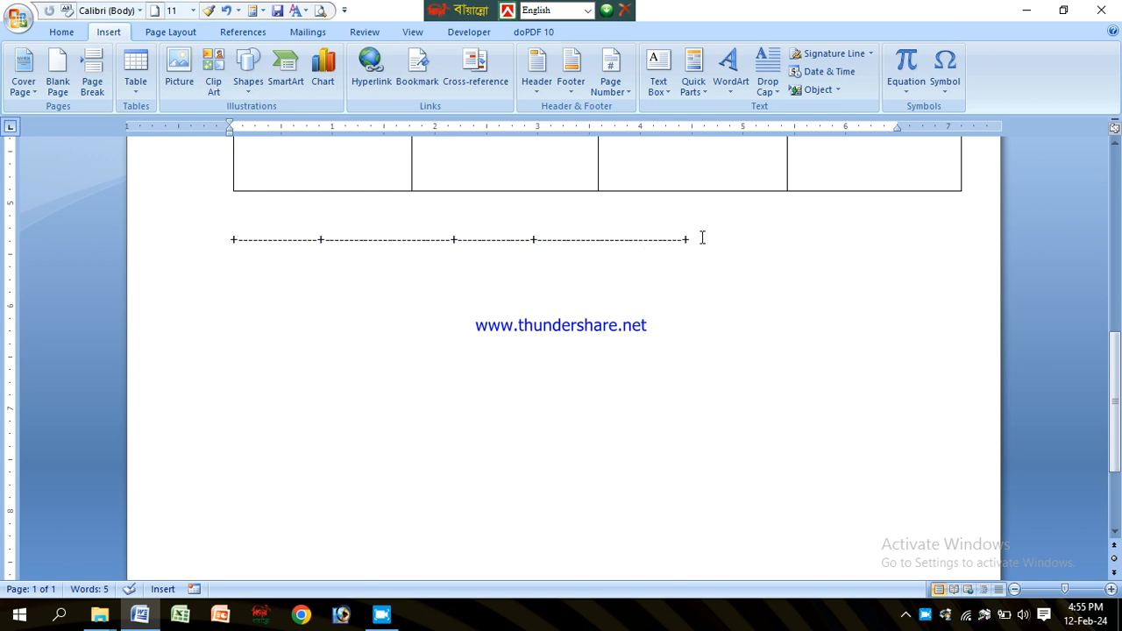
Step: Extend the plus-and-dash line with two more column segments and end the line to turn it into a four-column table
{"action": "key", "text": "Return"}
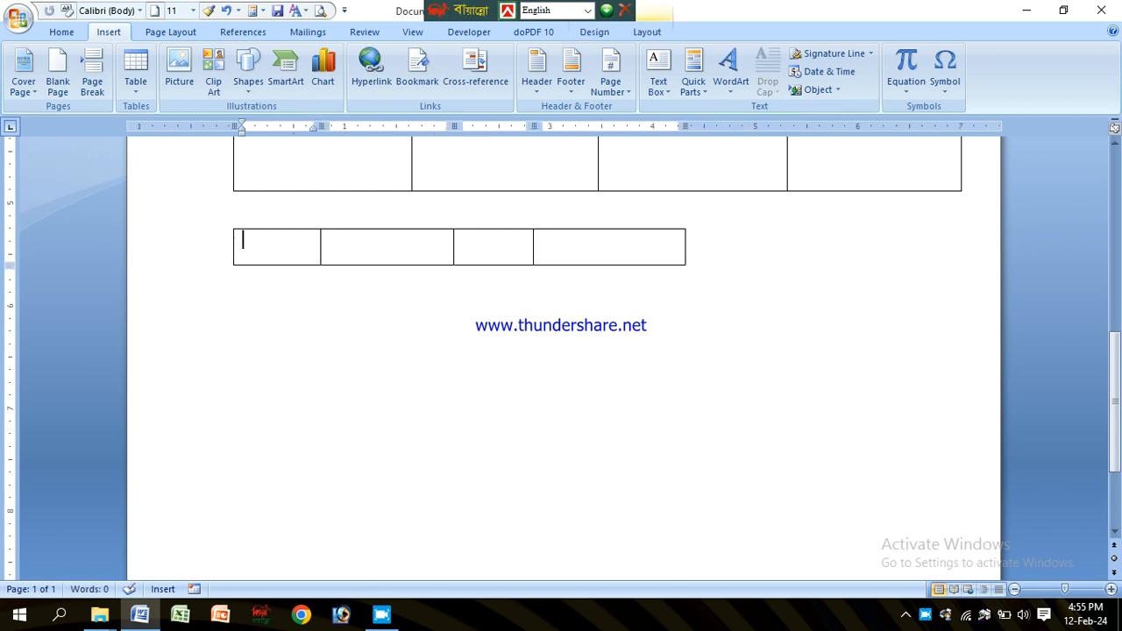
Step: Add more rows to the plus-and-dash table by tabbing past its last cell
{"action": "left_click", "coordinate": [650, 249]}
{"action": "key", "text": "Tab"}
{"action": "left_click", "coordinate": [594, 296]}
{"action": "key", "text": "Tab"}
{"action": "key", "text": "Tab"}
{"action": "key", "text": "Tab"}
{"action": "key", "text": "Tab"}
{"action": "key", "text": "Tab"}
{"action": "key", "text": "Tab"}
{"action": "key", "text": "Tab"}
{"action": "key", "text": "Tab"}
{"action": "key", "text": "Tab"}
{"action": "key", "text": "Tab"}
{"action": "key", "text": "Tab"}
{"action": "key", "text": "Tab"}
{"action": "key", "text": "Tab"}
{"action": "key", "text": "Tab"}
{"action": "key", "text": "Tab"}
{"action": "key", "text": "Tab"}
{"action": "key", "text": "Tab"}
{"action": "key", "text": "Tab"}
{"action": "key", "text": "Tab"}
{"action": "key", "text": "Tab"}
{"action": "key", "text": "Tab"}
{"action": "key", "text": "Tab"}
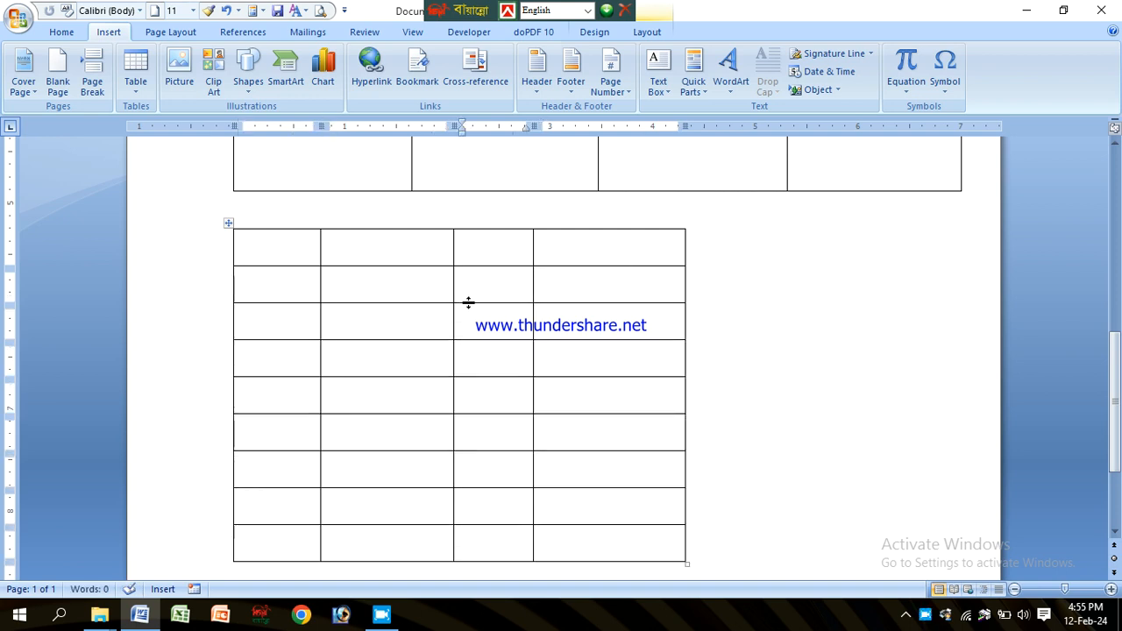
{"action": "scroll", "coordinate": [301, 215], "scroll_direction": "down", "scroll_amount": 2}
{"action": "scroll", "coordinate": [333, 290], "scroll_direction": "up", "scroll_amount": 1}
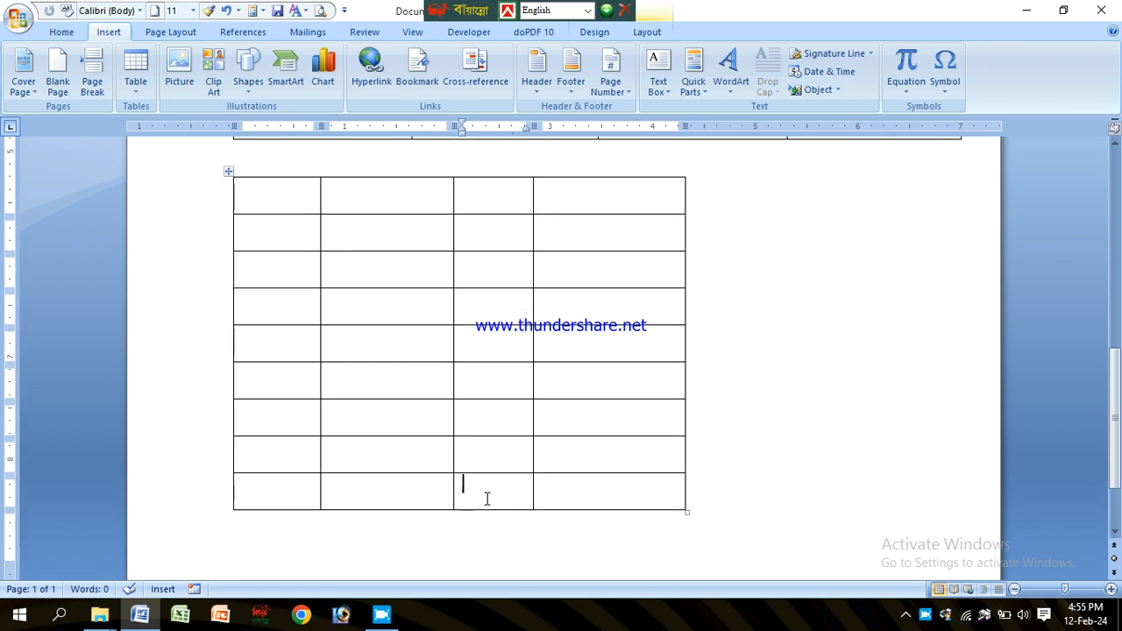
{"action": "left_click", "coordinate": [401, 484]}
{"action": "left_click", "coordinate": [271, 485]}
{"action": "left_click", "coordinate": [611, 489]}
{"action": "scroll", "coordinate": [386, 233], "scroll_direction": "up", "scroll_amount": 4}
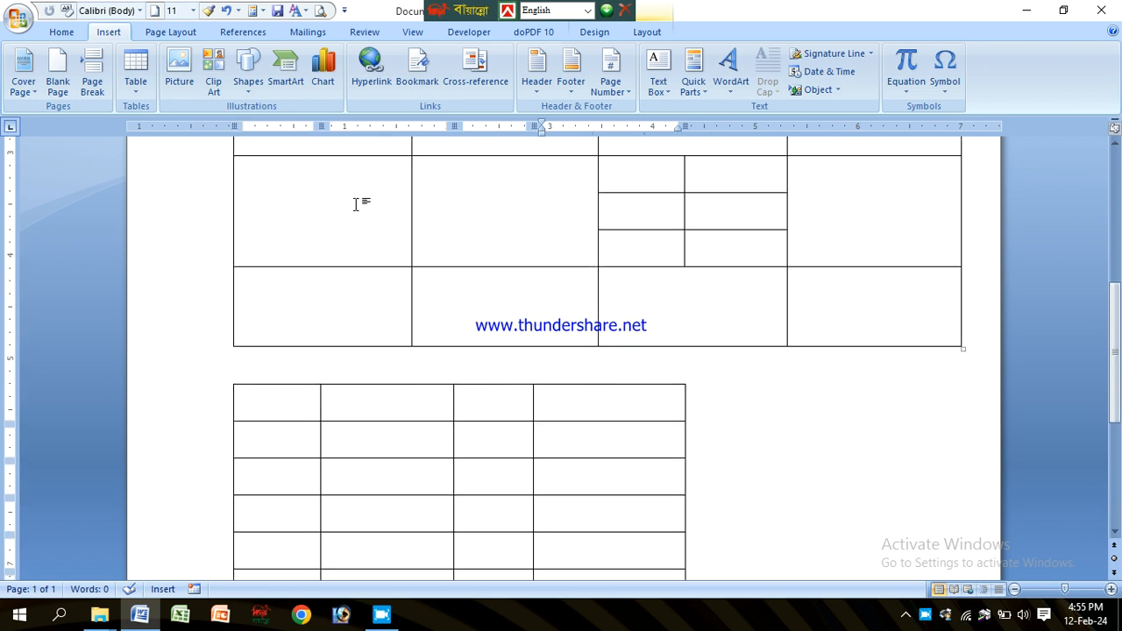
Step: Select the whole plus-and-dash table and delete it
{"action": "mouse_move", "coordinate": [249, 404]}
{"action": "left_click", "coordinate": [229, 382]}
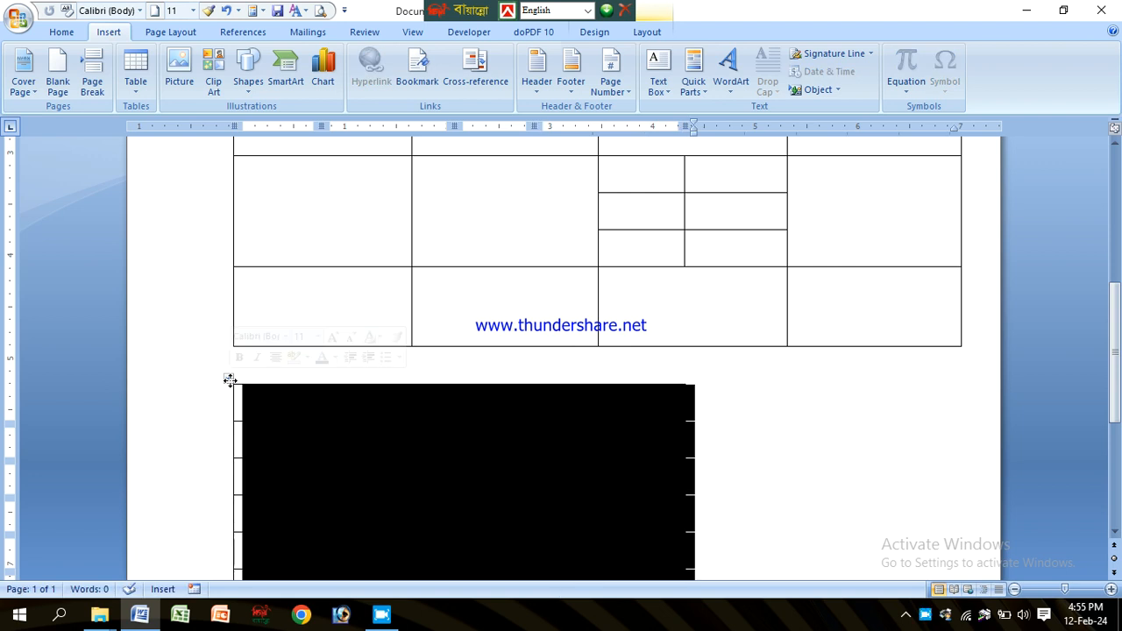
{"action": "key", "text": "BackSpace"}
Step: Select the whole drawn table and delete it
{"action": "scroll", "coordinate": [356, 240], "scroll_direction": "up", "scroll_amount": 4}
{"action": "scroll", "coordinate": [356, 240], "scroll_direction": "up", "scroll_amount": 1}
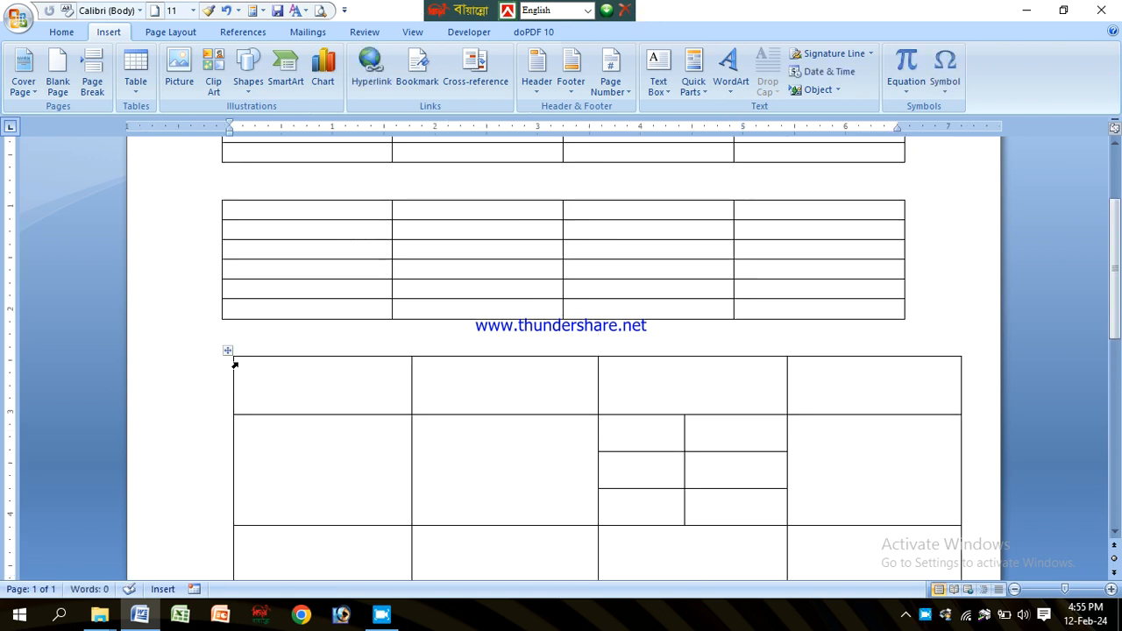
{"action": "left_click", "coordinate": [249, 367]}
{"action": "left_click", "coordinate": [227, 354]}
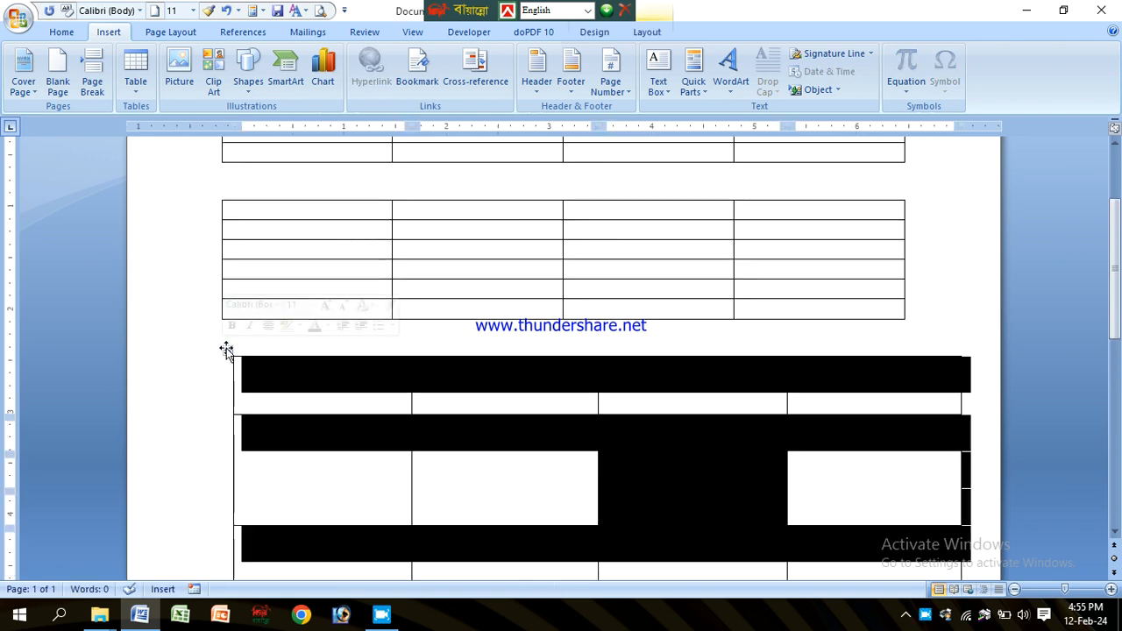
{"action": "key", "text": "BackSpace"}
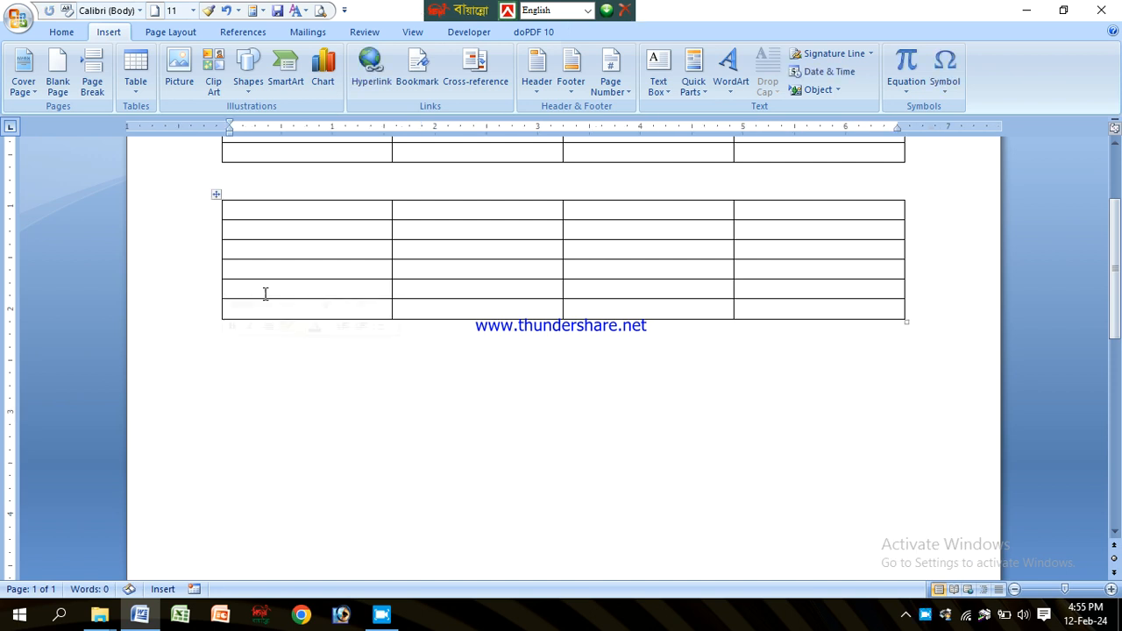
Step: Select the six-row table made with the Insert Table dialog and delete it
{"action": "left_click", "coordinate": [235, 210]}
{"action": "left_click", "coordinate": [215, 195]}
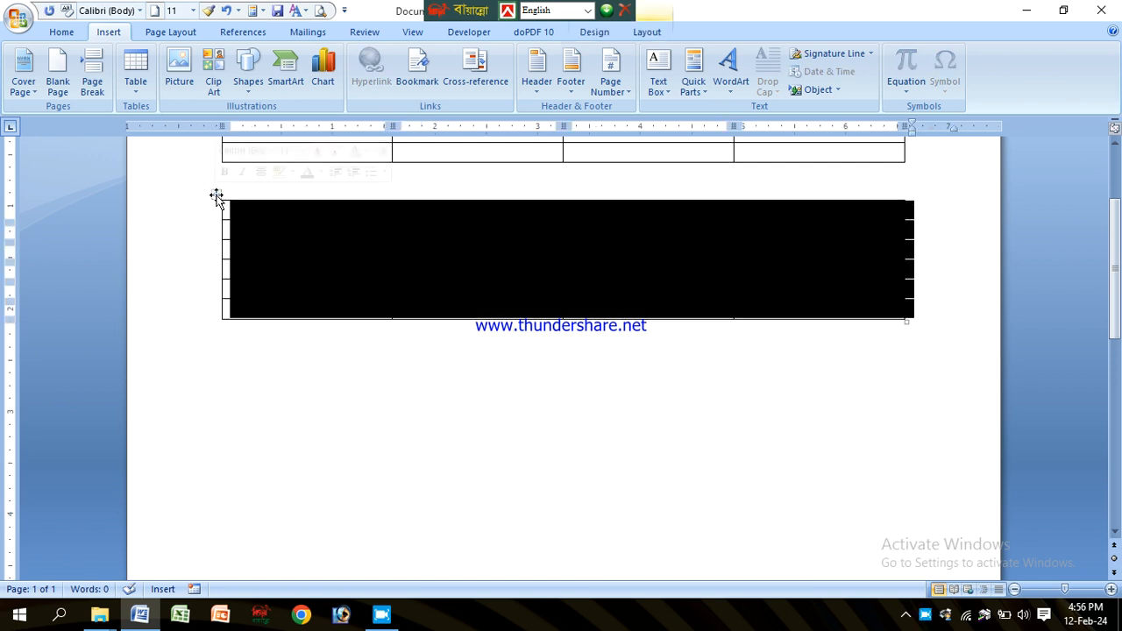
{"action": "scroll", "coordinate": [255, 205], "scroll_direction": "up", "scroll_amount": 3}
{"action": "key", "text": "BackSpace"}
Step: Make the remaining four-column table taller by resizing it downward to about twice its height
{"action": "left_click_drag", "start_coordinate": [257, 299], "coordinate": [263, 268]}
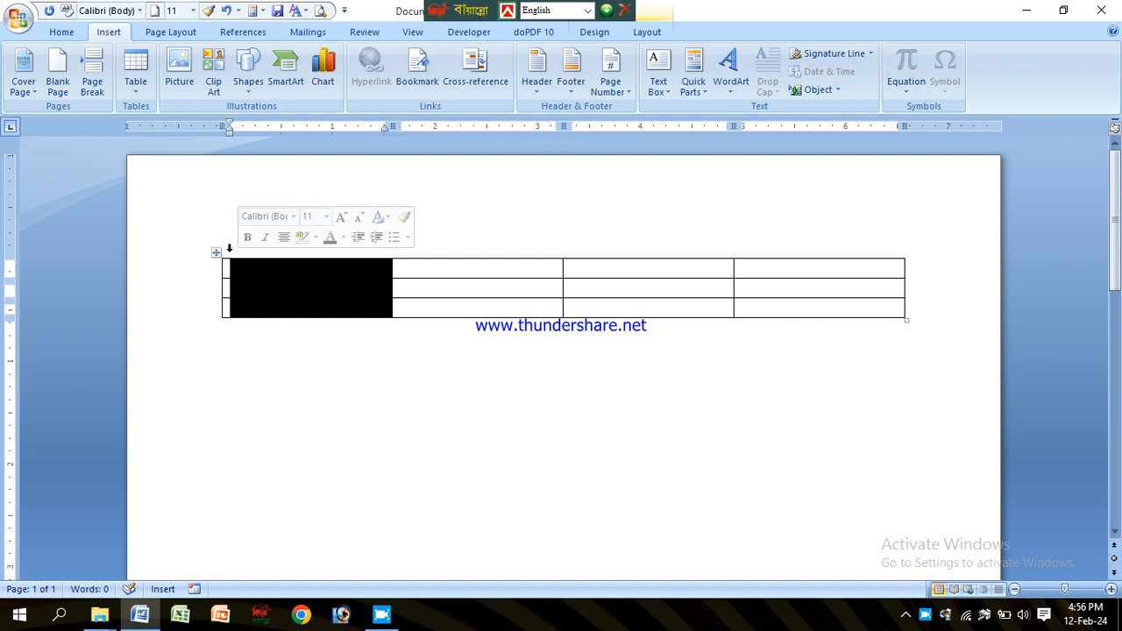
{"action": "left_click", "coordinate": [358, 274]}
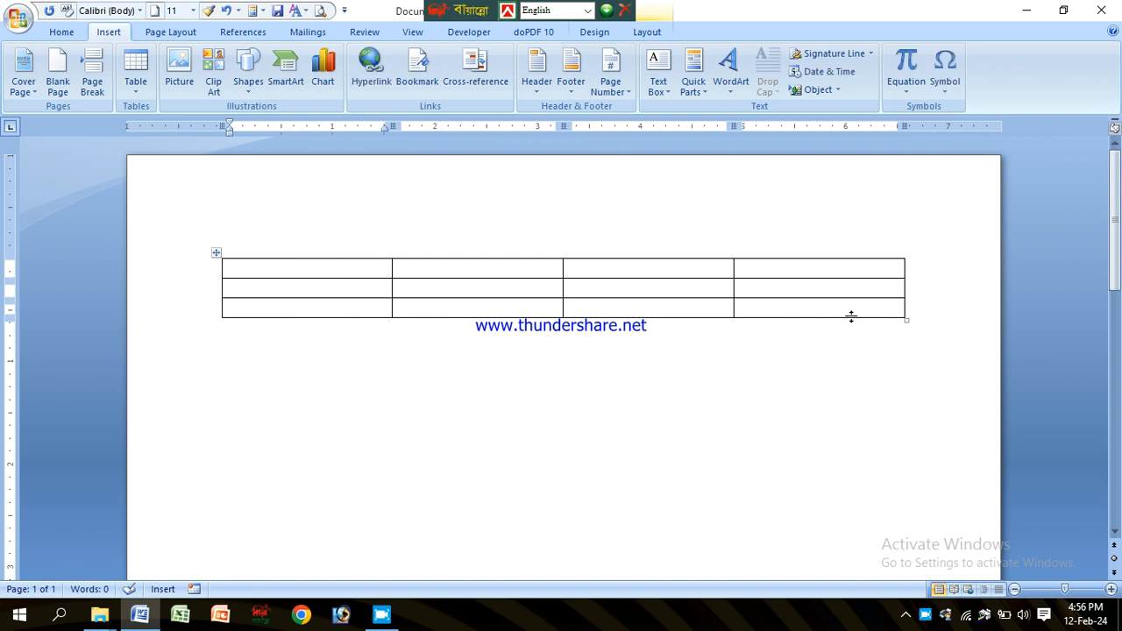
{"action": "left_click_drag", "start_coordinate": [907, 317], "coordinate": [906, 438]}
{"action": "left_click", "coordinate": [627, 293]}
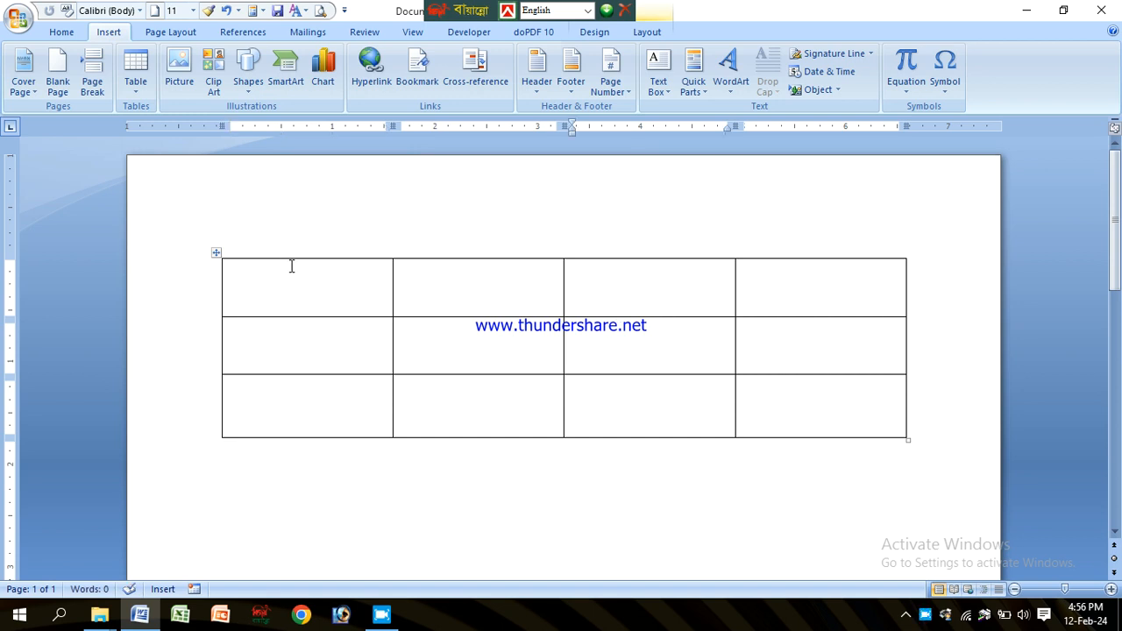
Step: Type a, b, c and d into the four cells of the first row
{"action": "left_click", "coordinate": [299, 313]}
{"action": "left_click", "coordinate": [646, 293]}
{"action": "left_click", "coordinate": [697, 285]}
{"action": "left_click", "coordinate": [501, 283]}
{"action": "left_click", "coordinate": [639, 285]}
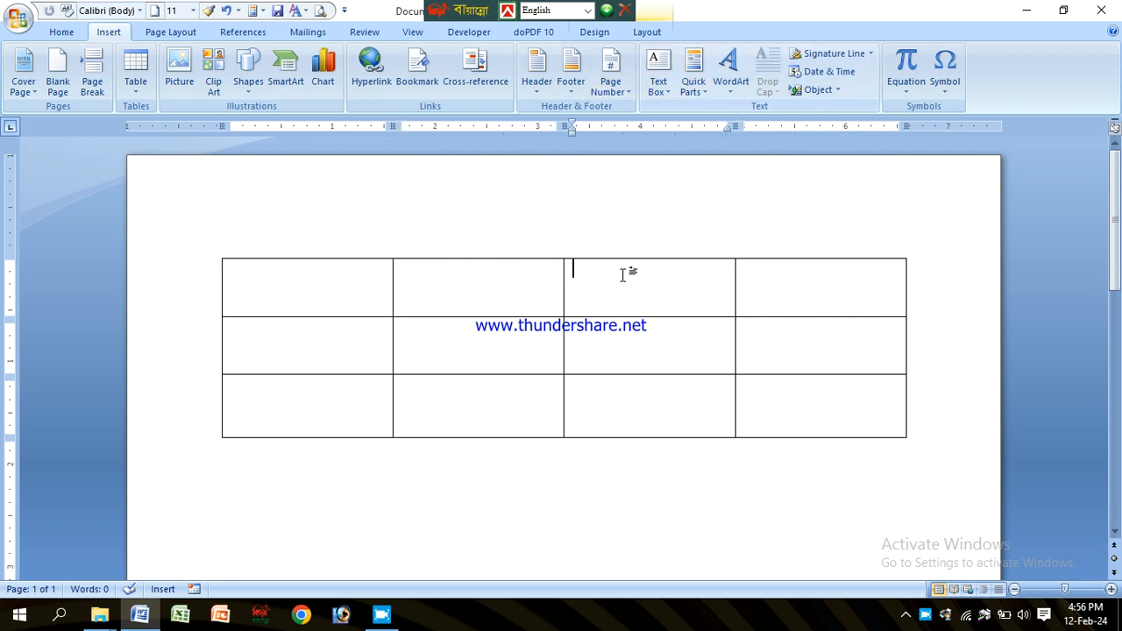
{"action": "left_click", "coordinate": [249, 302]}
{"action": "type", "text": "a"}
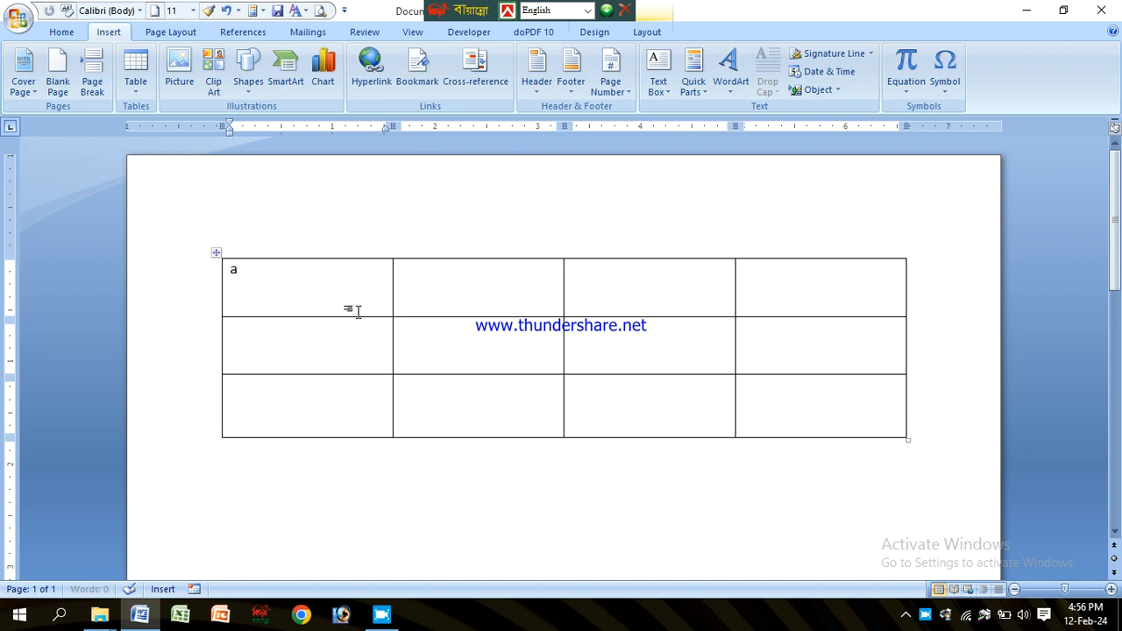
{"action": "left_click", "coordinate": [438, 288]}
{"action": "type", "text": "b"}
{"action": "left_click", "coordinate": [634, 281]}
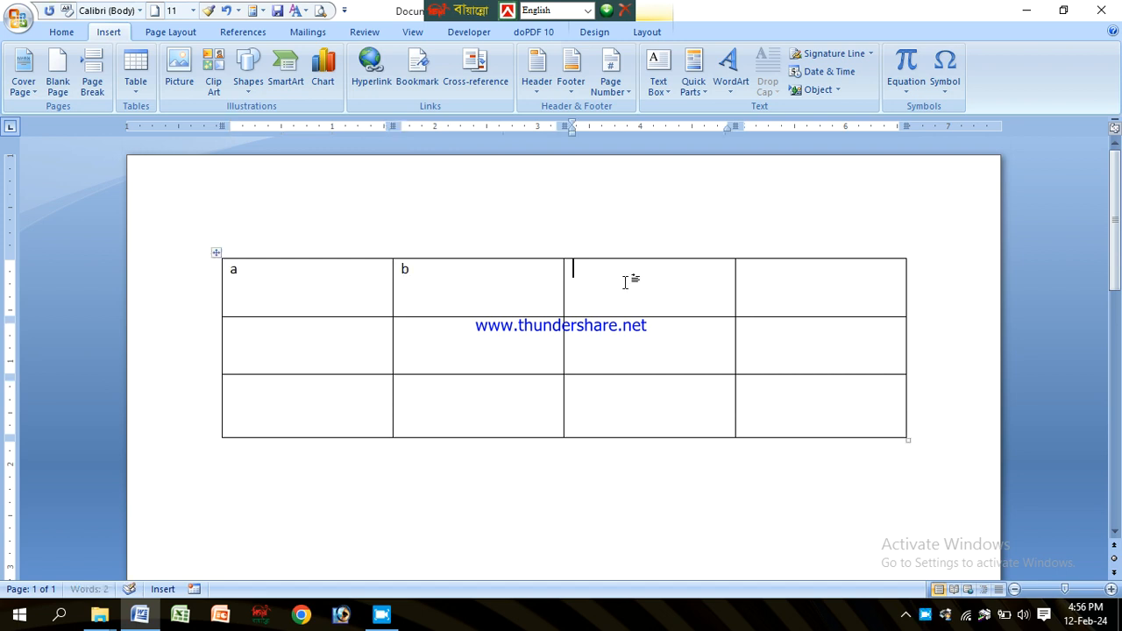
{"action": "type", "text": "c"}
{"action": "left_click", "coordinate": [785, 290]}
{"action": "type", "text": "d"}
Step: Select the first row and enlarge its text to 17 pt
{"action": "left_click_drag", "start_coordinate": [283, 290], "coordinate": [826, 314]}
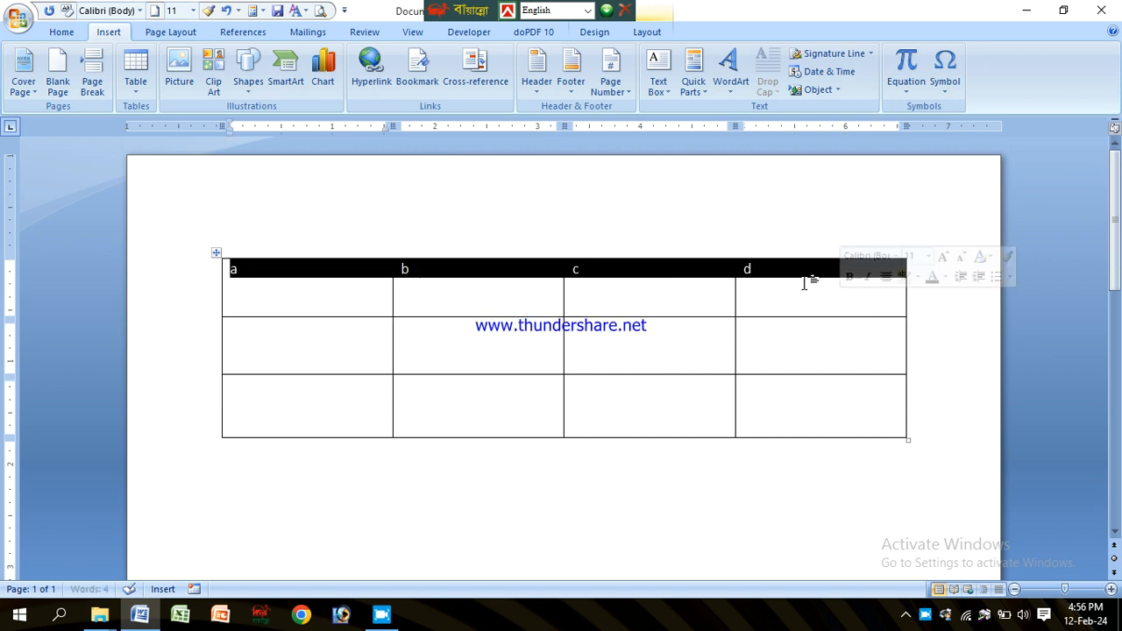
{"action": "key", "text": "ctrl+bracketright"}
{"action": "key", "text": "ctrl+bracketright"}
{"action": "key", "text": "ctrl+bracketright"}
{"action": "key", "text": "ctrl+bracketright"}
{"action": "key", "text": "ctrl+bracketright"}
{"action": "key", "text": "ctrl+bracketright"}
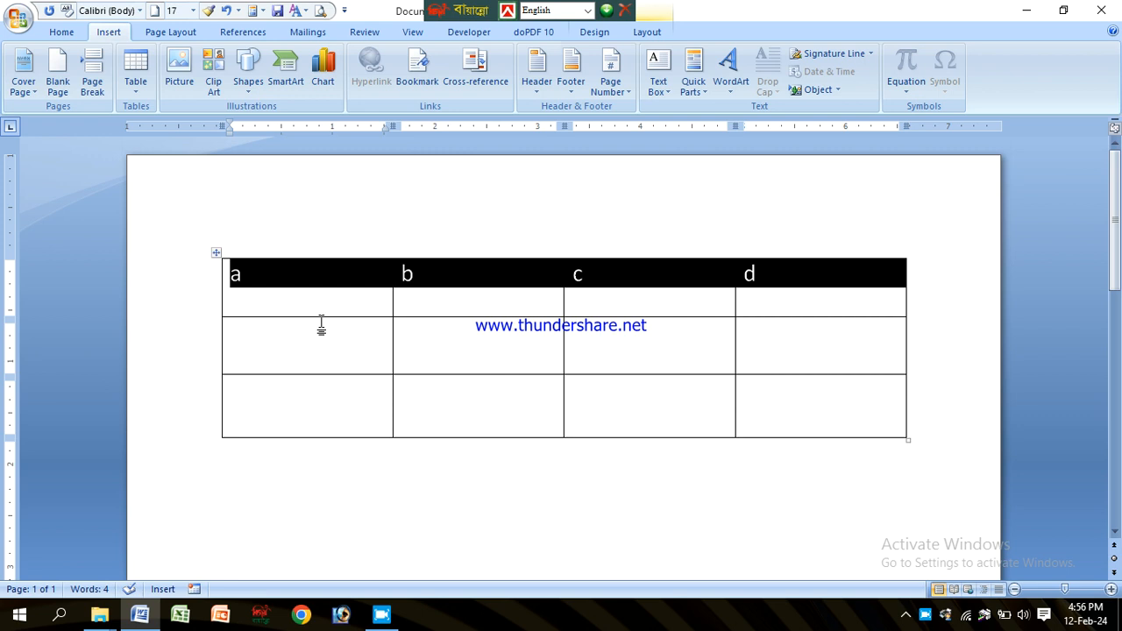
{"action": "left_click", "coordinate": [425, 293]}
{"action": "left_click", "coordinate": [355, 289]}
{"action": "left_click_drag", "start_coordinate": [355, 289], "coordinate": [754, 277]}
{"action": "left_click", "coordinate": [601, 281]}
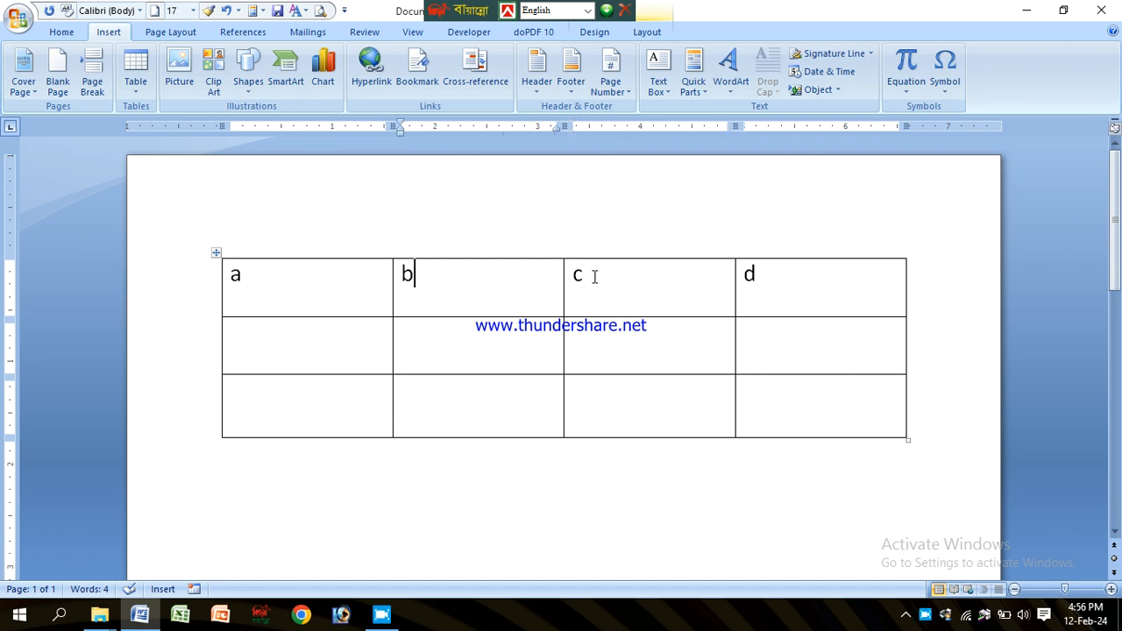
{"action": "left_click", "coordinate": [517, 283]}
{"action": "left_click", "coordinate": [589, 283]}
{"action": "left_click", "coordinate": [516, 283]}
{"action": "left_click", "coordinate": [598, 285]}
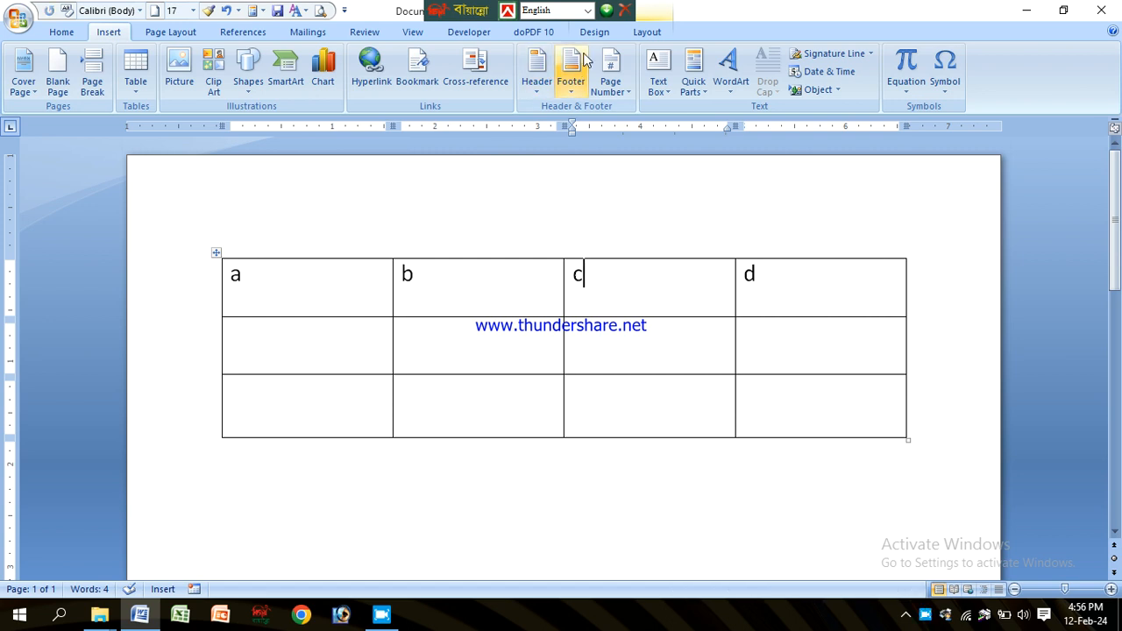
{"action": "left_click", "coordinate": [646, 31]}
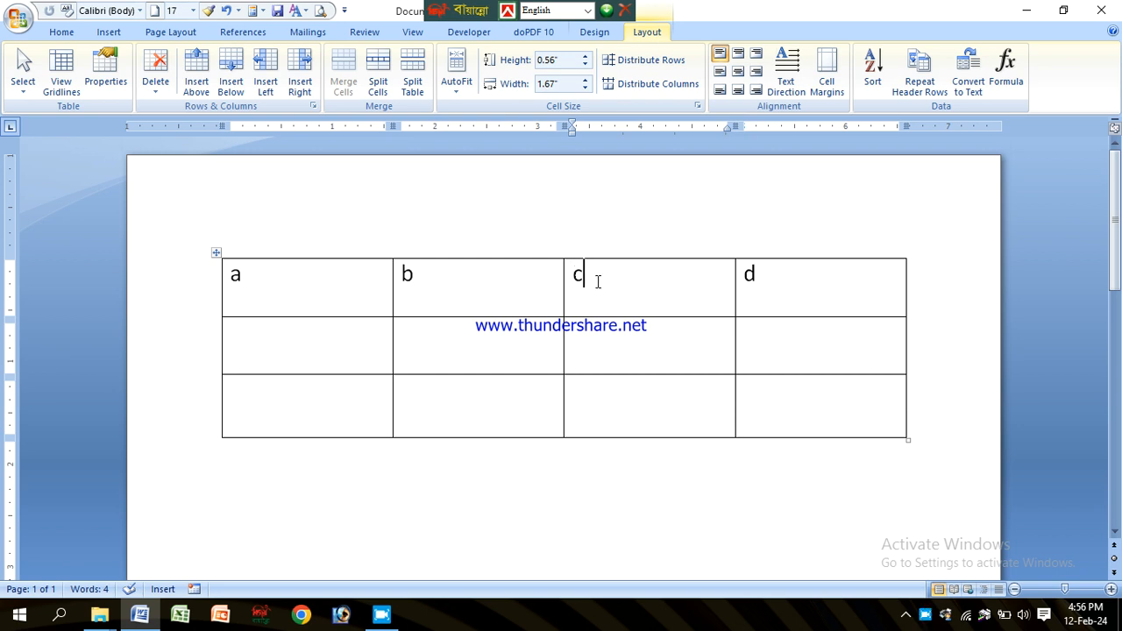
{"action": "left_click", "coordinate": [428, 278]}
{"action": "left_click", "coordinate": [618, 281]}
{"action": "left_click", "coordinate": [479, 279]}
{"action": "left_click", "coordinate": [605, 284]}
{"action": "left_click", "coordinate": [451, 279]}
{"action": "left_click", "coordinate": [607, 279]}
{"action": "left_click", "coordinate": [493, 273]}
{"action": "left_click", "coordinate": [614, 288]}
{"action": "left_click", "coordinate": [506, 352]}
{"action": "left_click_drag", "start_coordinate": [500, 277], "coordinate": [503, 411]}
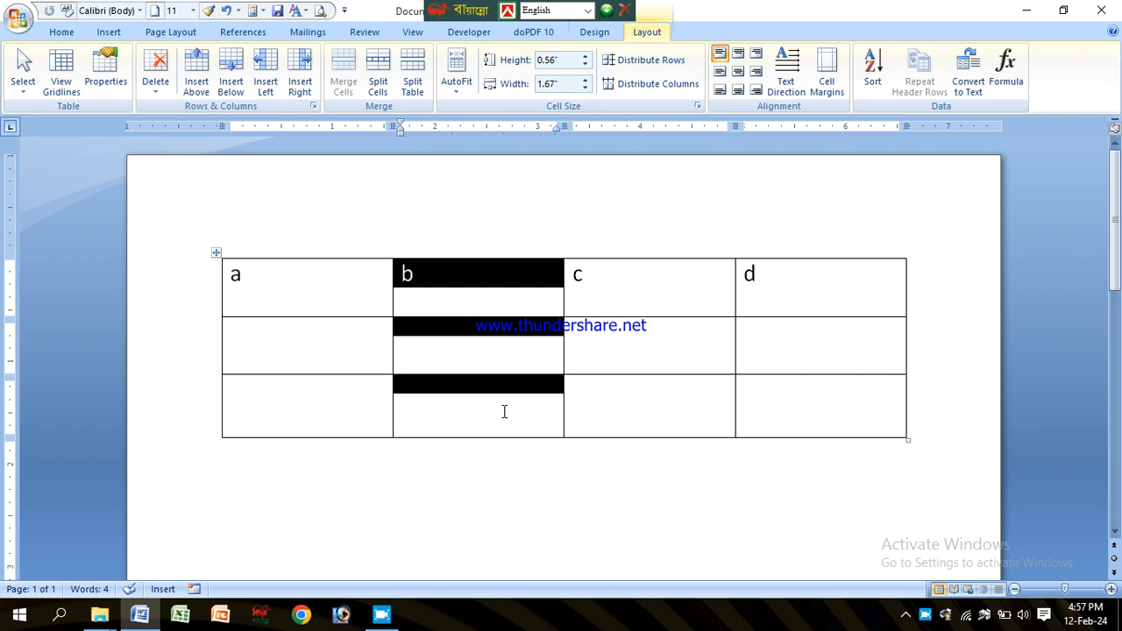
{"action": "left_click", "coordinate": [472, 281]}
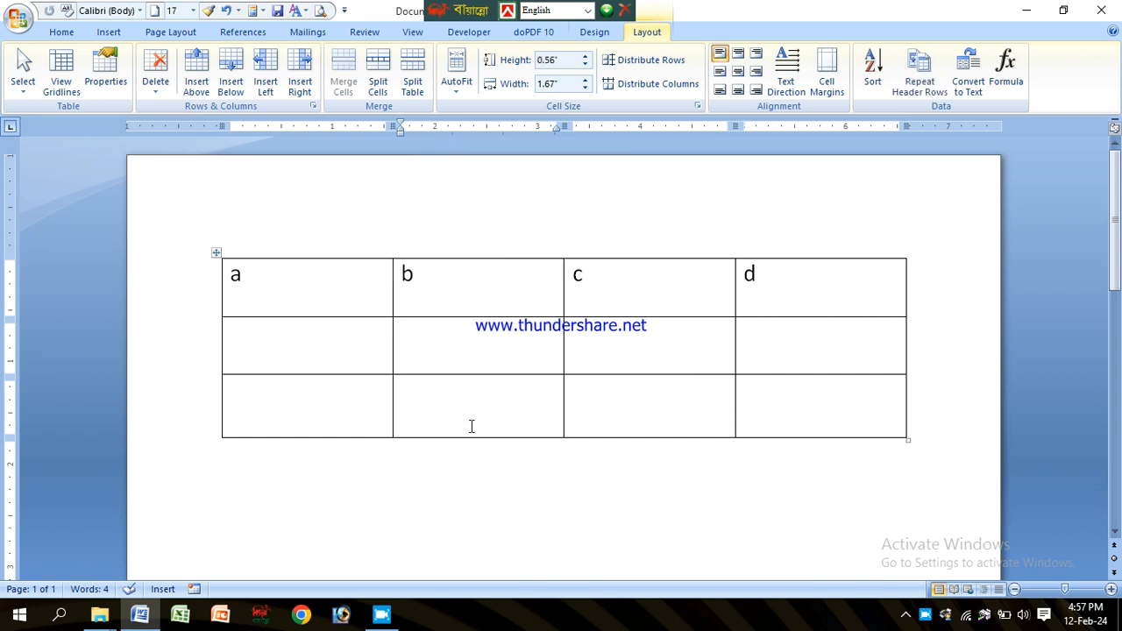
Step: Insert a new column to the left of column c
{"action": "left_click", "coordinate": [476, 398]}
{"action": "left_click", "coordinate": [487, 361]}
{"action": "left_click", "coordinate": [488, 295]}
{"action": "left_click", "coordinate": [640, 288]}
{"action": "left_click_drag", "start_coordinate": [629, 284], "coordinate": [629, 410]}
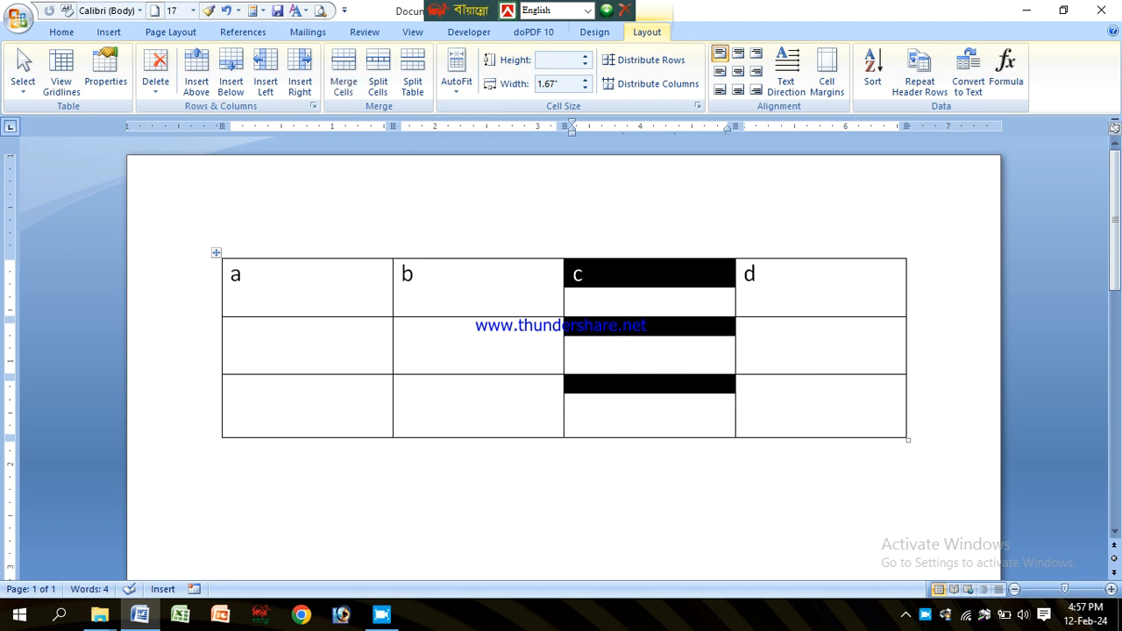
{"action": "left_click", "coordinate": [612, 295]}
{"action": "left_click", "coordinate": [602, 393]}
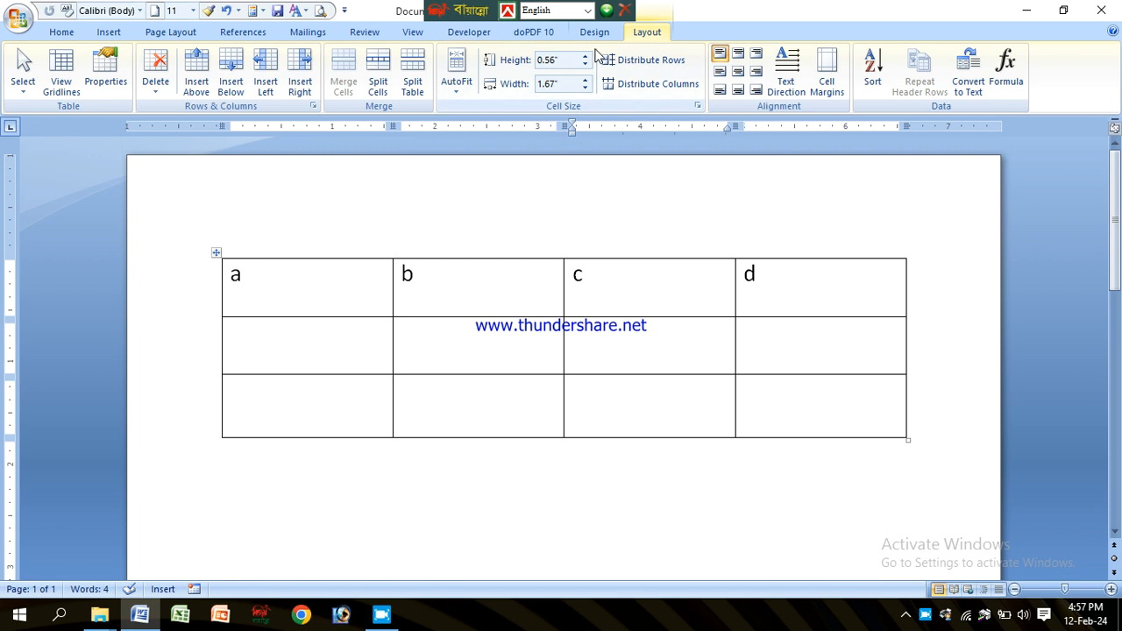
{"action": "left_click", "coordinate": [265, 68]}
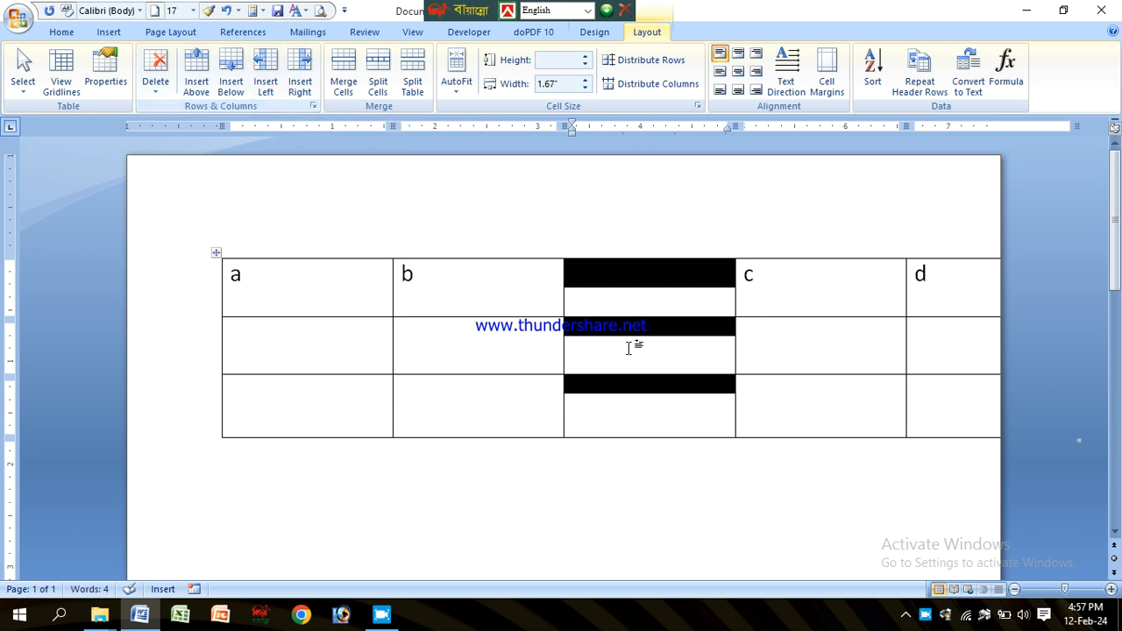
Step: Insert a second new column to the left of column c
{"action": "left_click", "coordinate": [656, 311]}
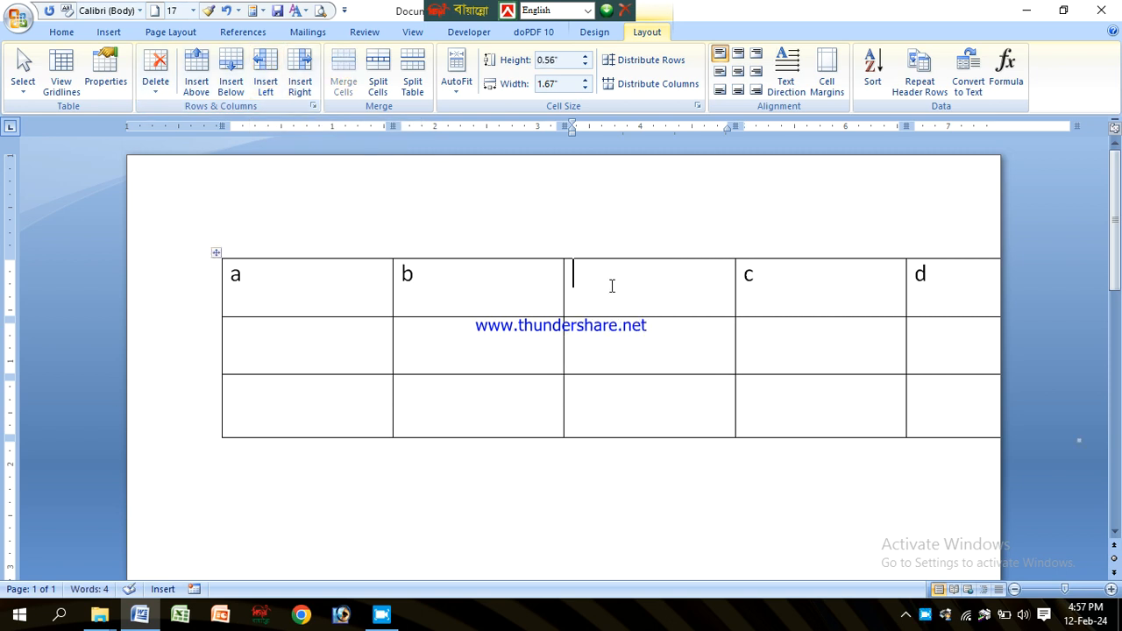
{"action": "left_click", "coordinate": [528, 292]}
{"action": "left_click", "coordinate": [661, 293]}
{"action": "left_click", "coordinate": [528, 286]}
{"action": "left_click", "coordinate": [624, 286]}
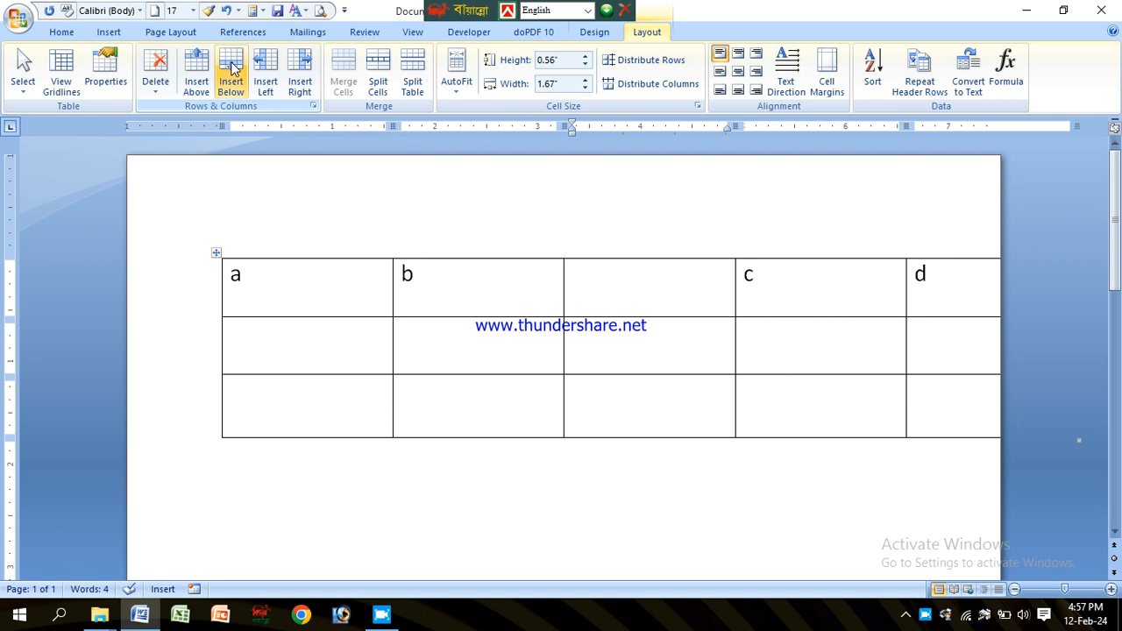
{"action": "left_click", "coordinate": [265, 77]}
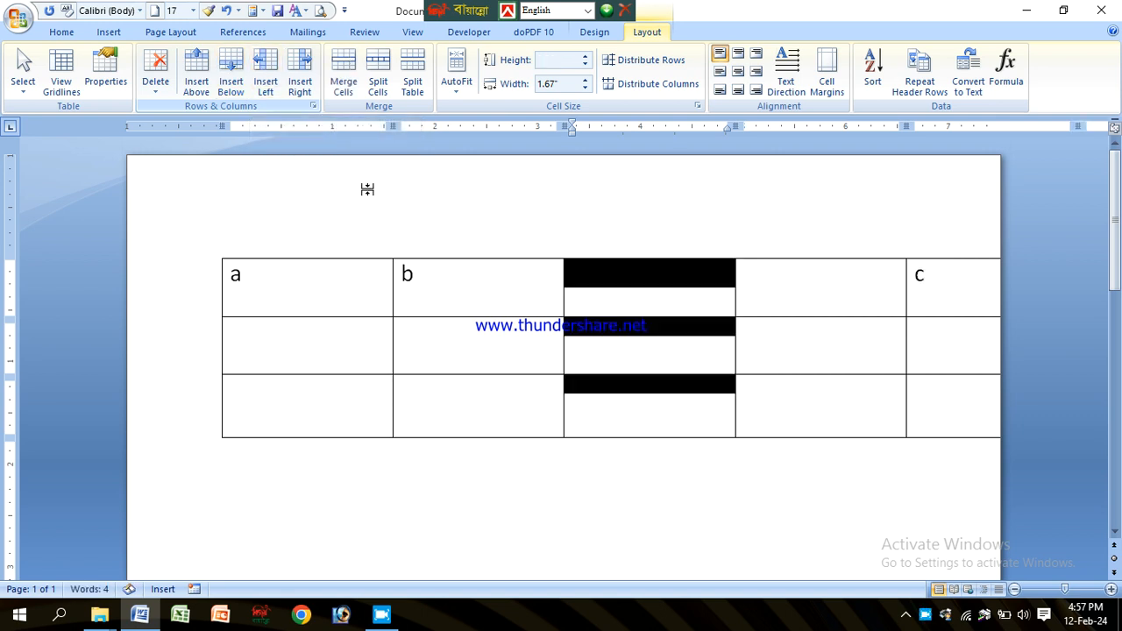
{"action": "left_click", "coordinate": [769, 293]}
{"action": "left_click", "coordinate": [537, 297]}
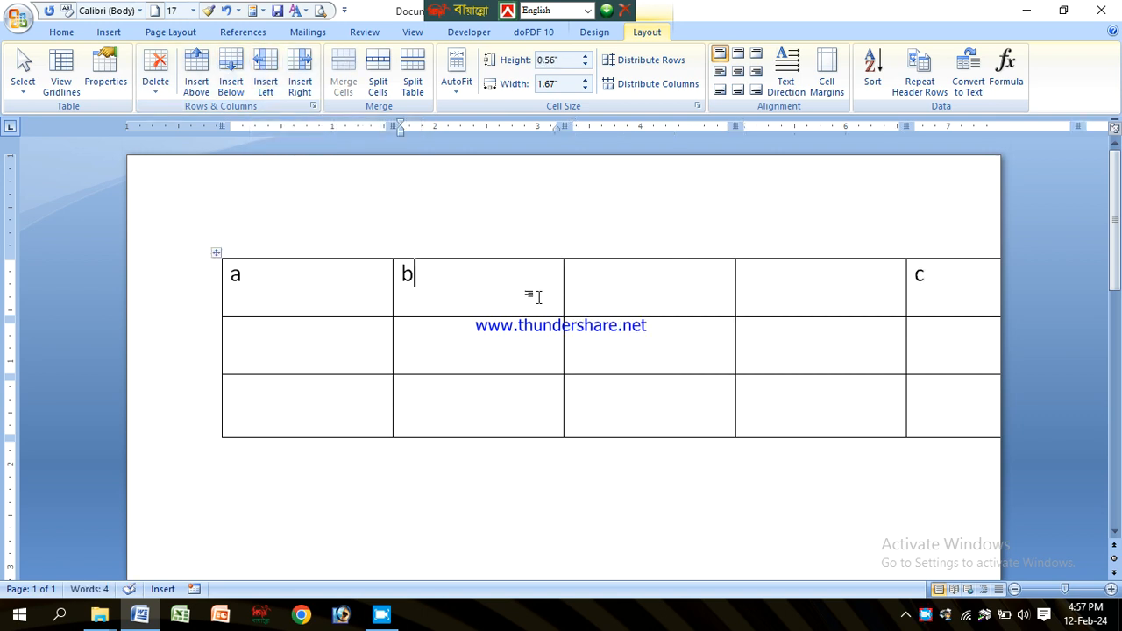
{"action": "left_click", "coordinate": [217, 254]}
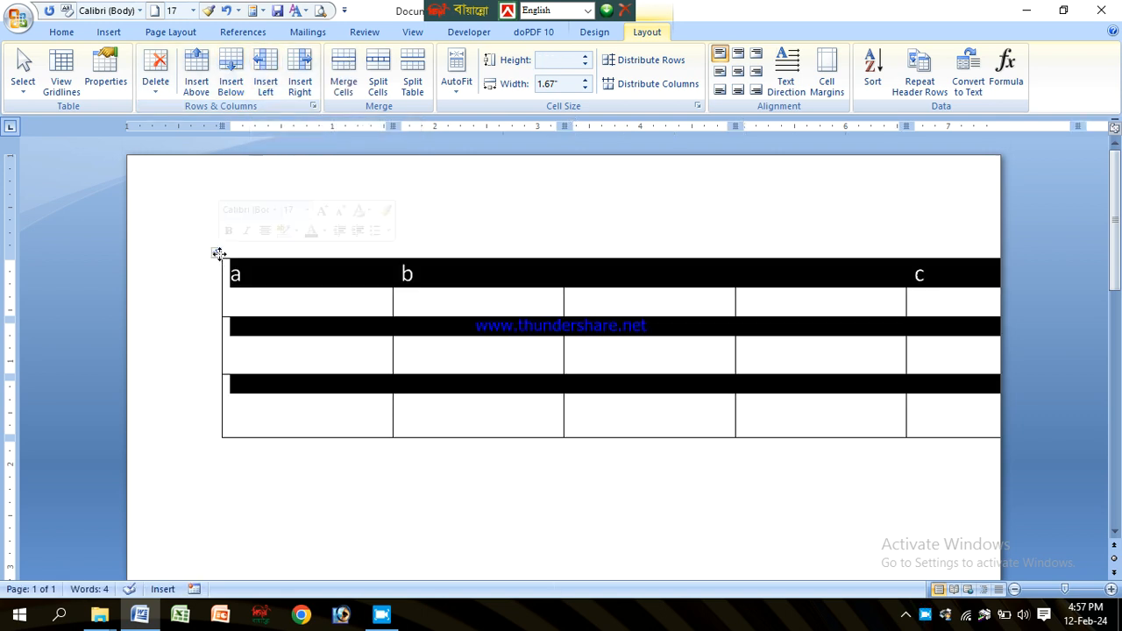
{"action": "left_click", "coordinate": [354, 281]}
{"action": "left_click", "coordinate": [973, 278]}
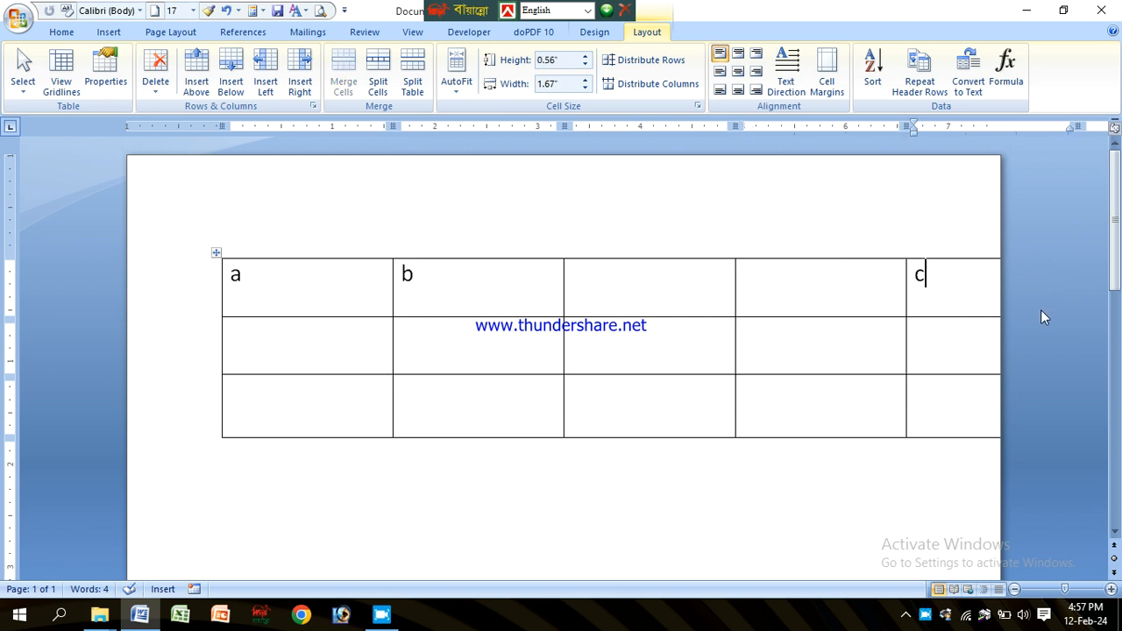
{"action": "left_click", "coordinate": [836, 288]}
{"action": "left_click", "coordinate": [731, 208]}
{"action": "left_click", "coordinate": [359, 474]}
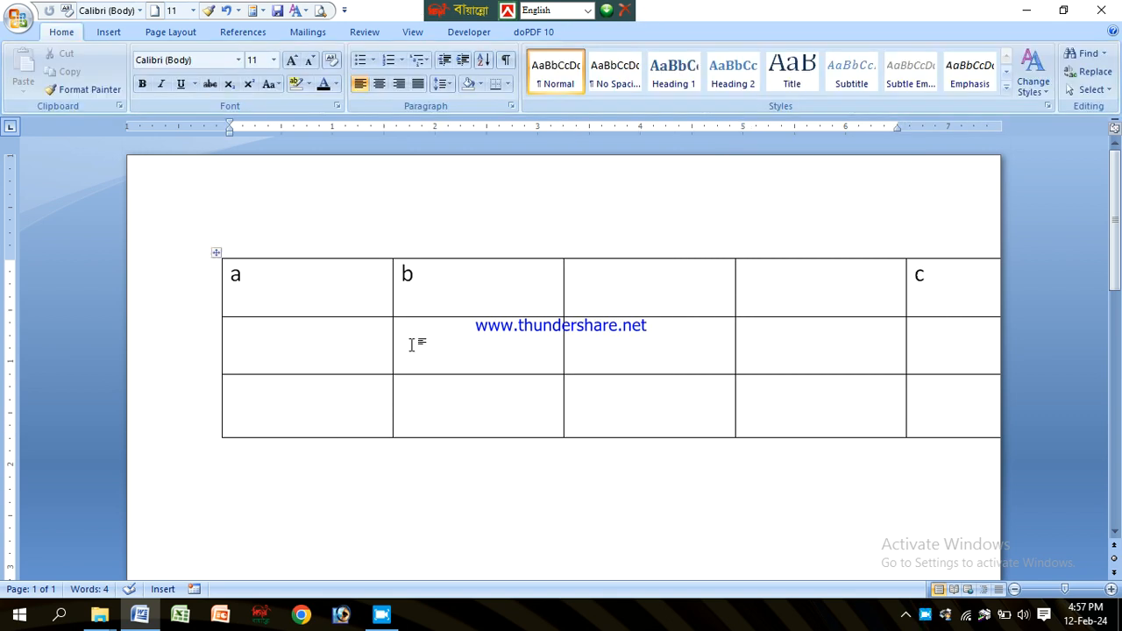
{"action": "left_click", "coordinate": [591, 289]}
{"action": "left_click", "coordinate": [465, 301]}
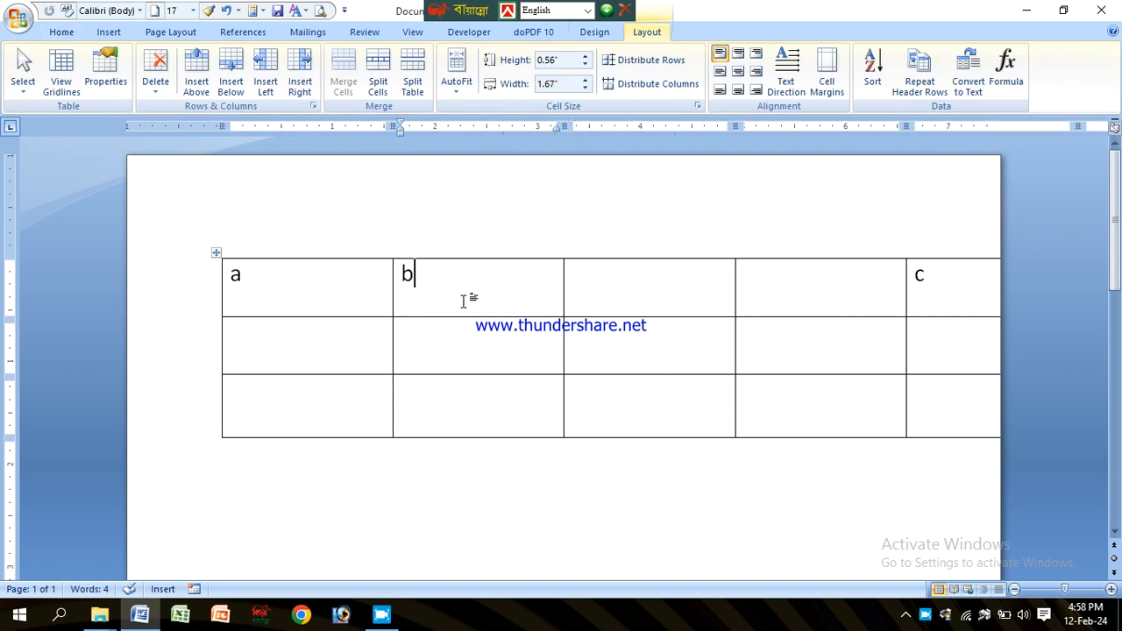
{"action": "left_click_drag", "start_coordinate": [263, 275], "coordinate": [951, 383]}
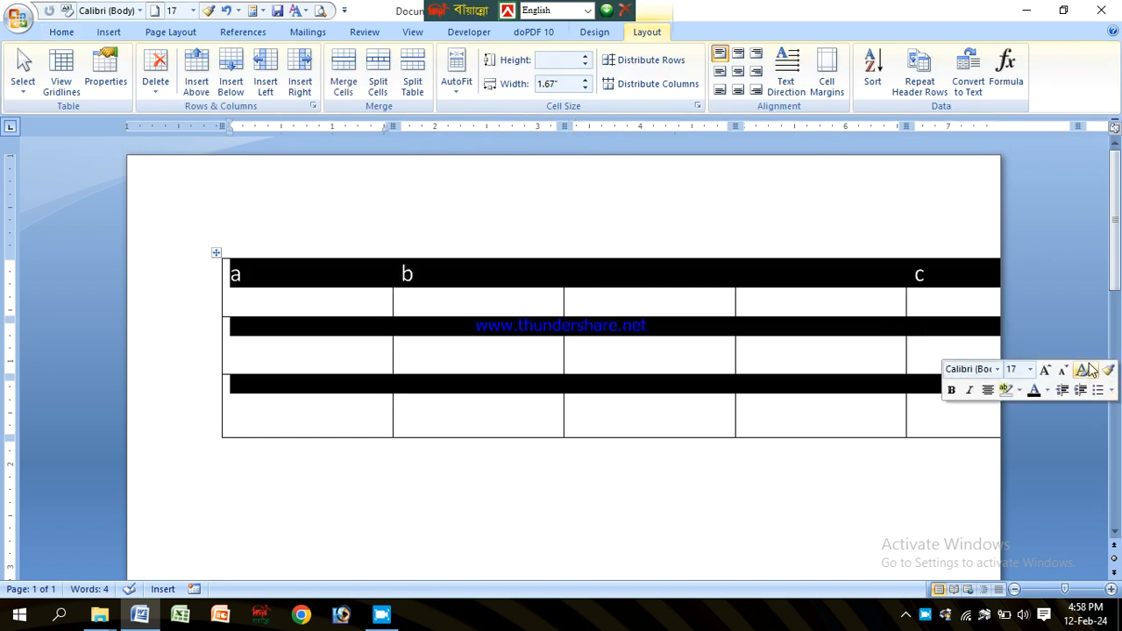
{"action": "left_click", "coordinate": [579, 293]}
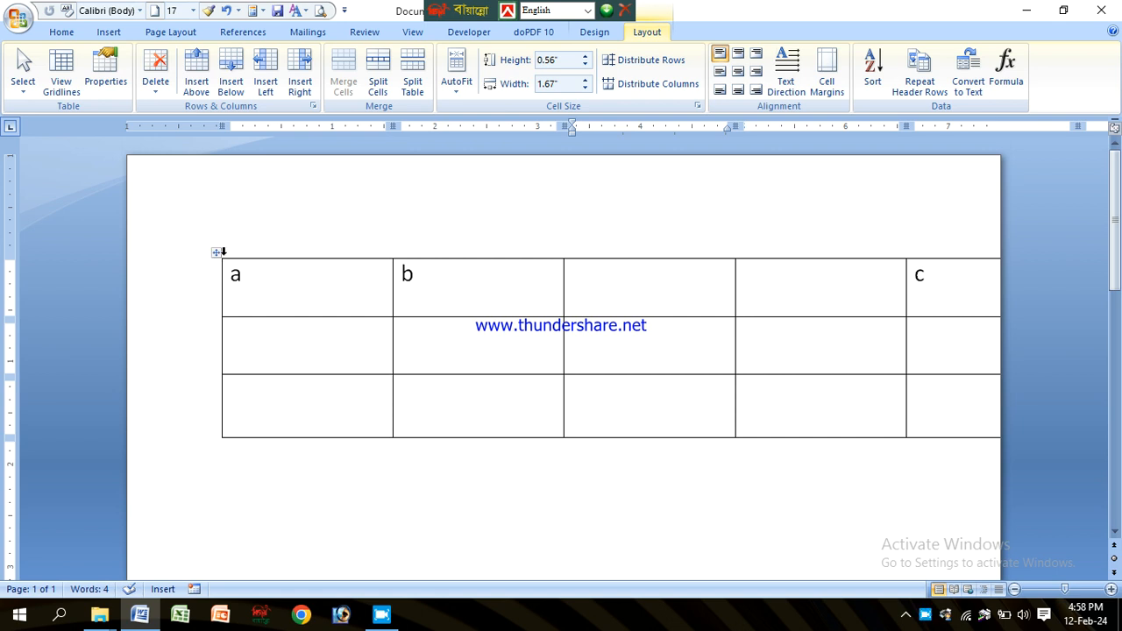
Step: Select the whole table and AutoFit it to the window
{"action": "left_click", "coordinate": [216, 253]}
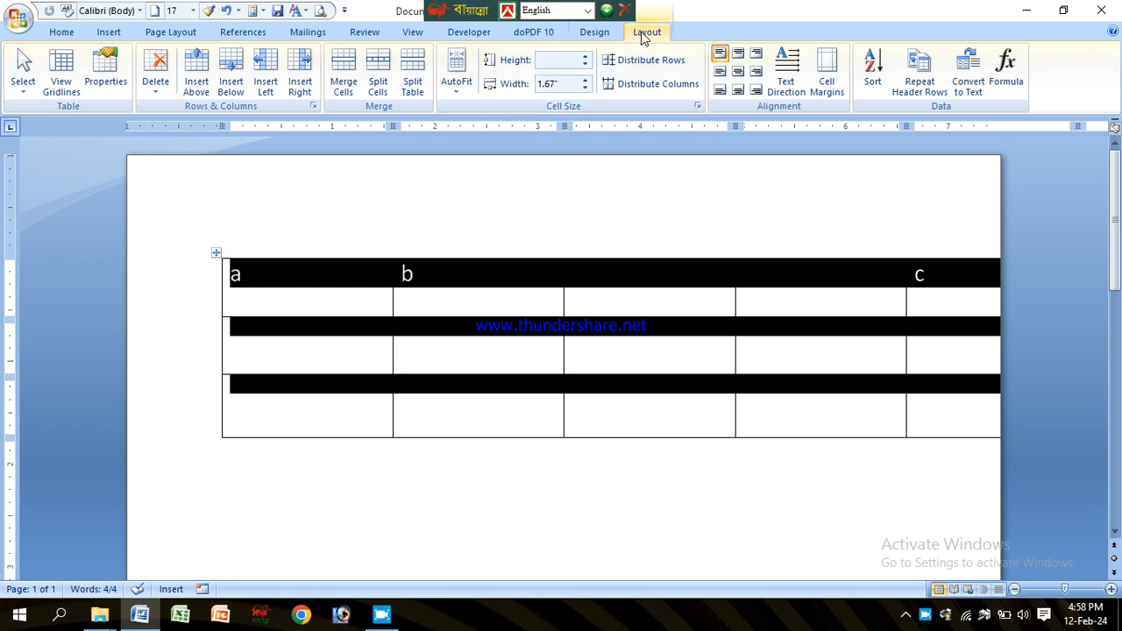
{"action": "left_click", "coordinate": [456, 77]}
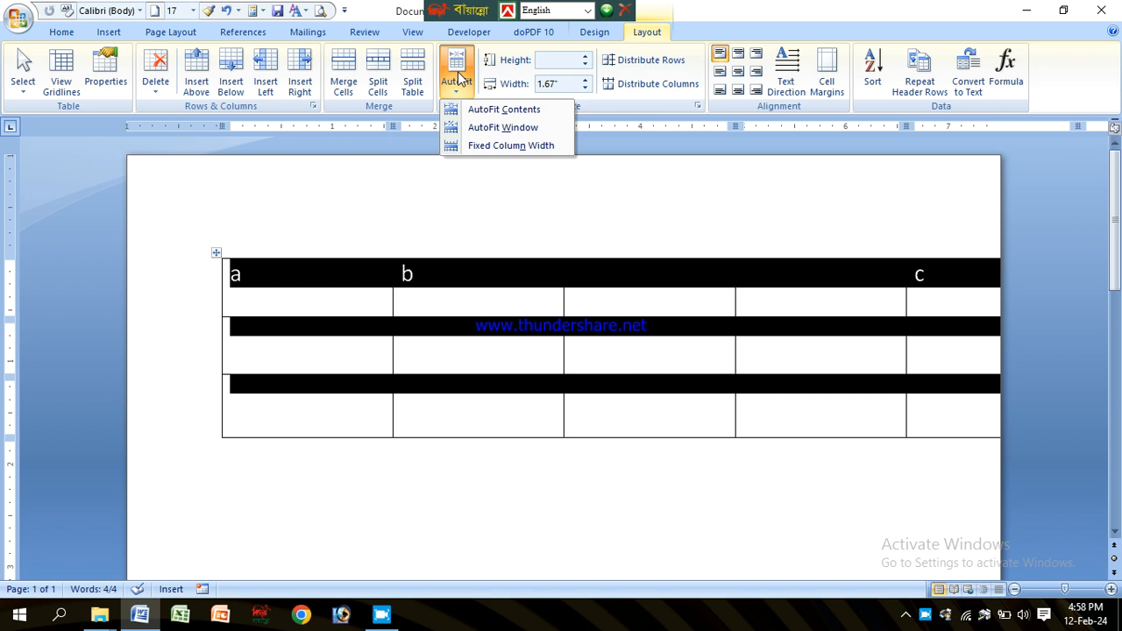
{"action": "left_click", "coordinate": [502, 128]}
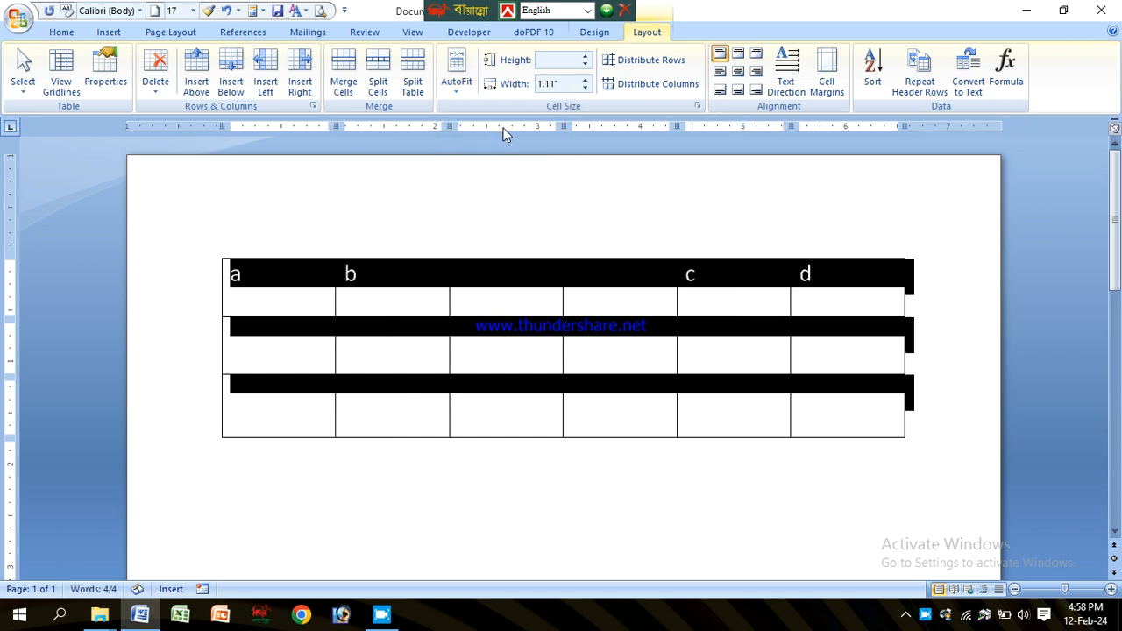
Step: Delete the two empty columns between b and c, and undo the deletion
{"action": "left_click", "coordinate": [626, 298]}
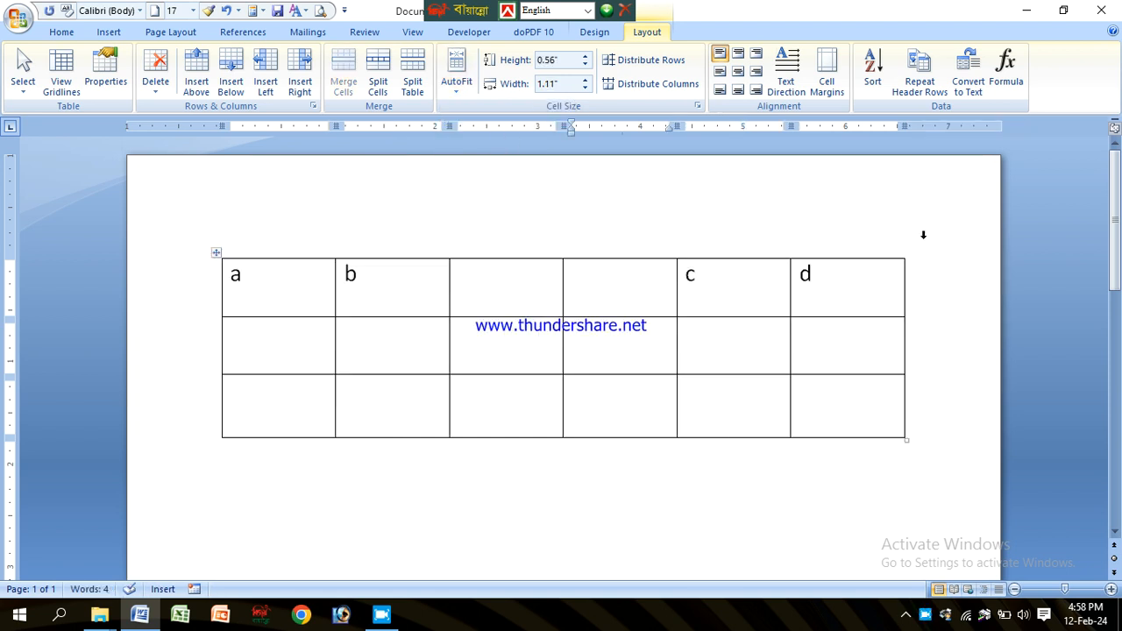
{"action": "left_click", "coordinate": [504, 283]}
{"action": "left_click", "coordinate": [591, 286]}
{"action": "left_click", "coordinate": [518, 273]}
{"action": "left_click", "coordinate": [568, 268]}
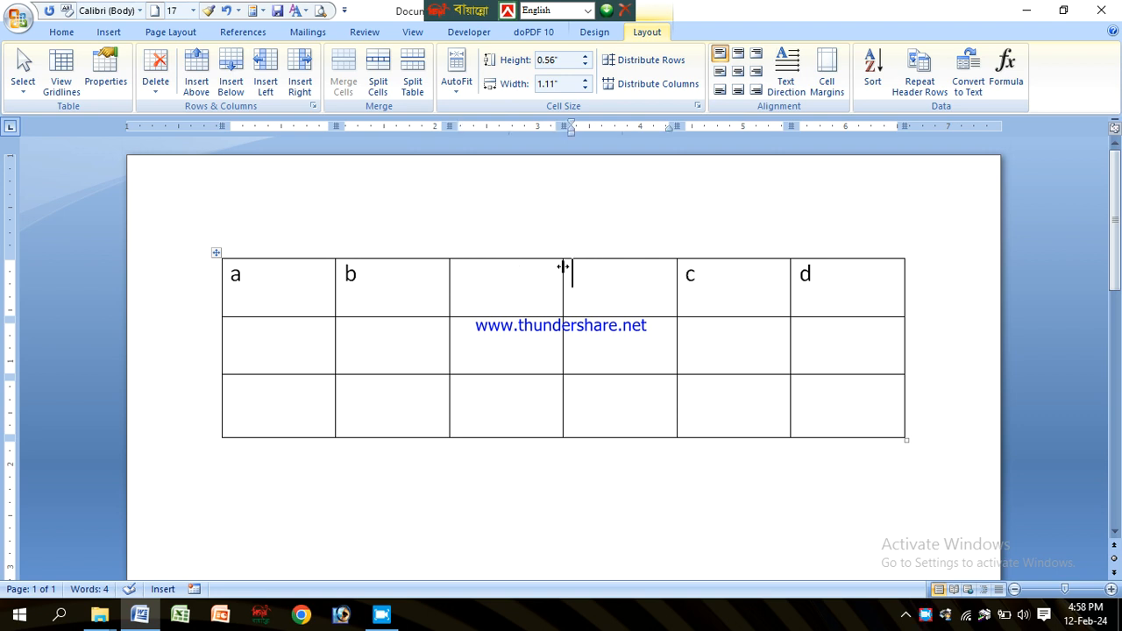
{"action": "left_click", "coordinate": [519, 276]}
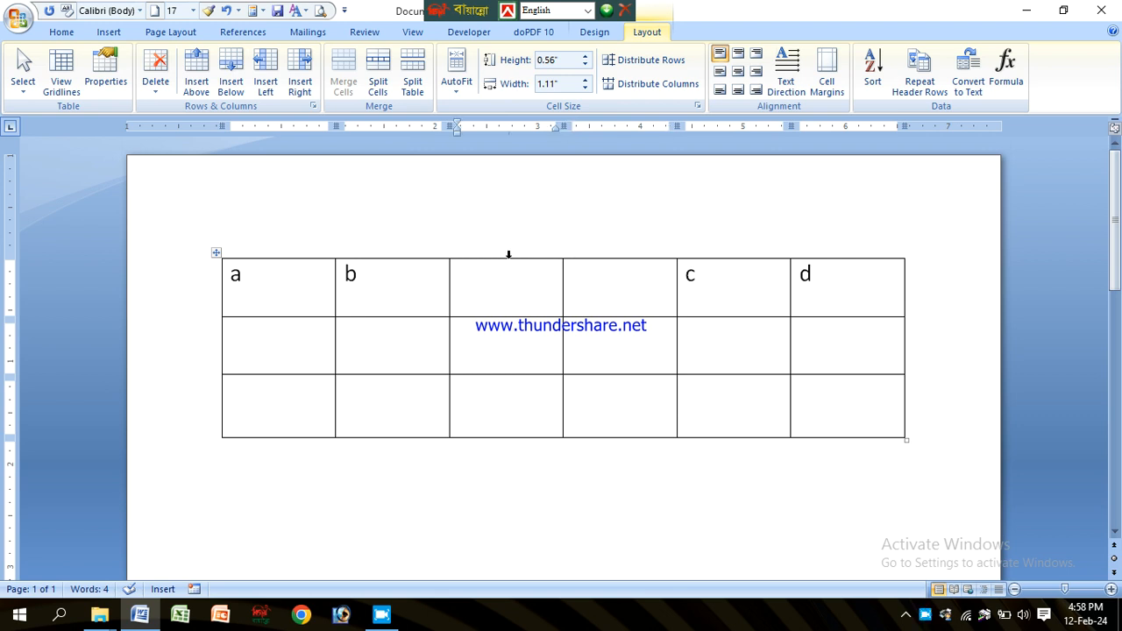
{"action": "left_click_drag", "start_coordinate": [509, 255], "coordinate": [573, 254]}
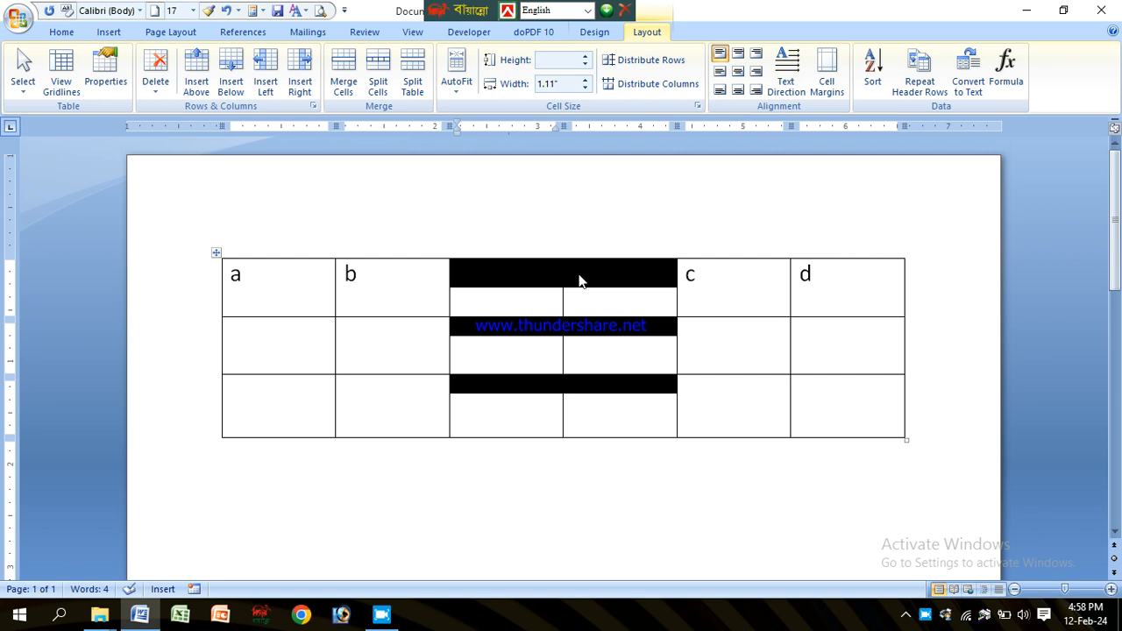
{"action": "key", "text": "BackSpace"}
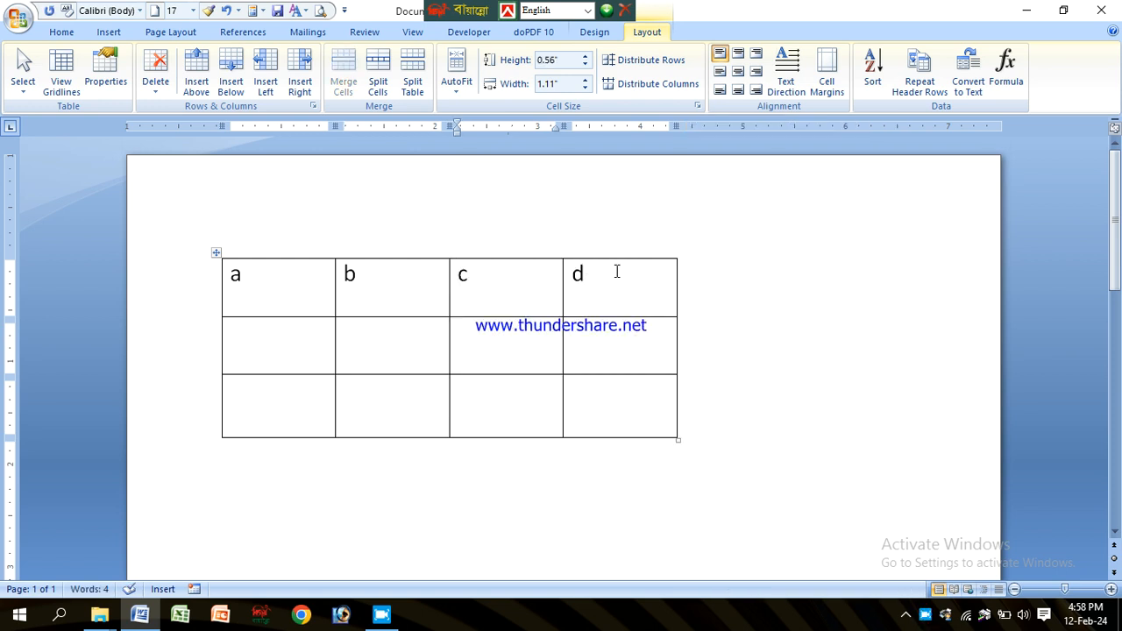
{"action": "key", "text": "ctrl+z"}
Step: Delete the two empty columns between b and c one at a time
{"action": "left_click", "coordinate": [585, 291]}
{"action": "left_click", "coordinate": [519, 288]}
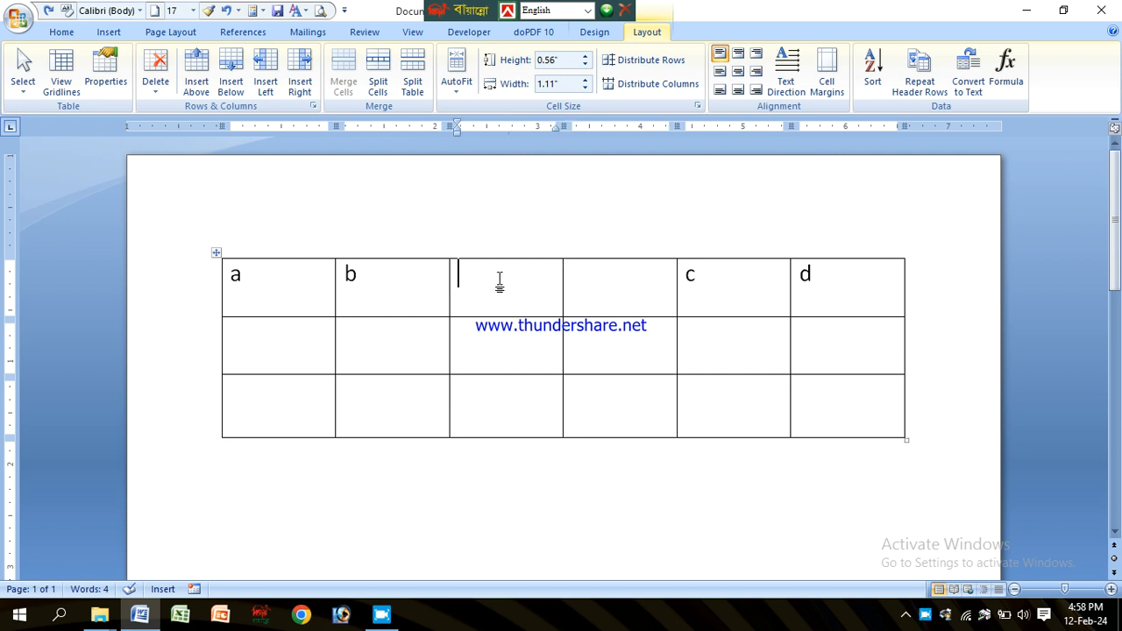
{"action": "left_click", "coordinate": [493, 340]}
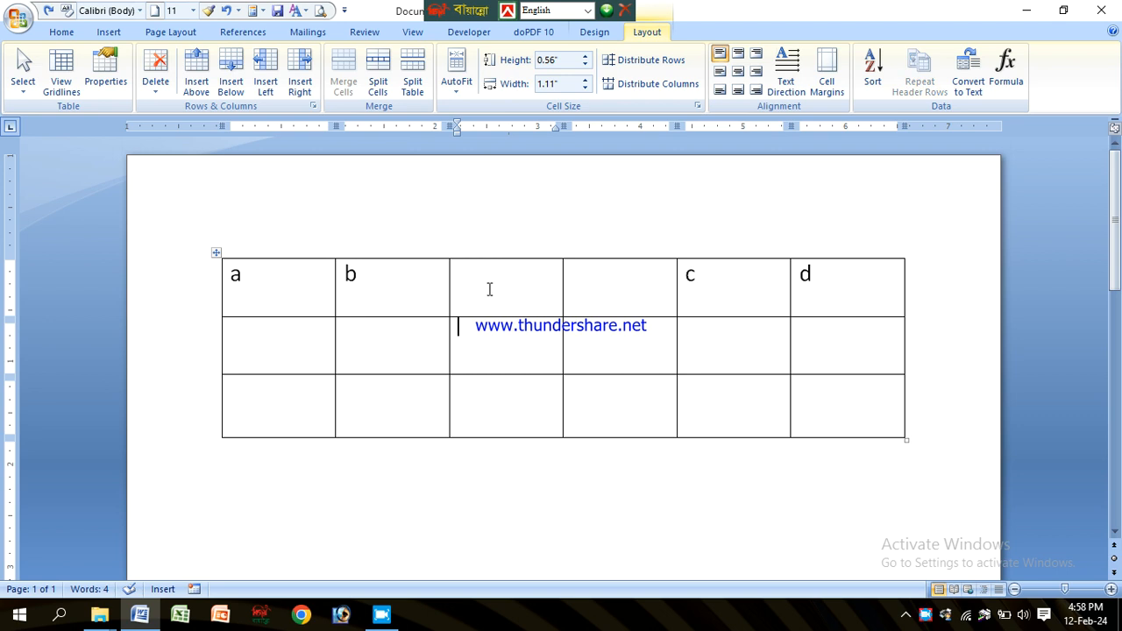
{"action": "left_click", "coordinate": [157, 88]}
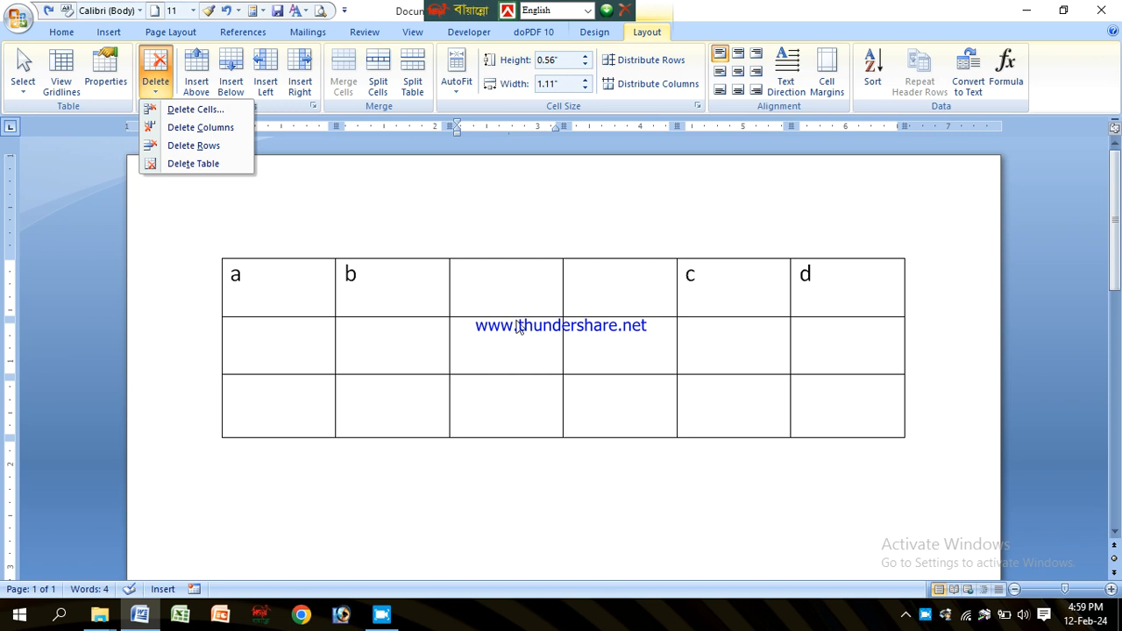
{"action": "left_click", "coordinate": [190, 129]}
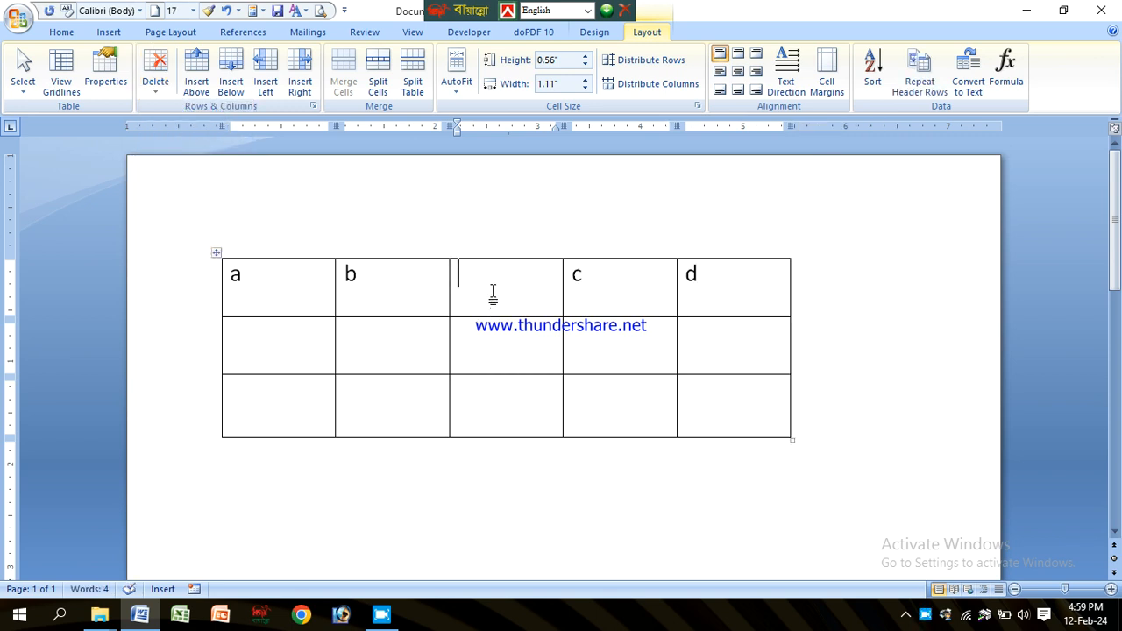
{"action": "left_click", "coordinate": [158, 81]}
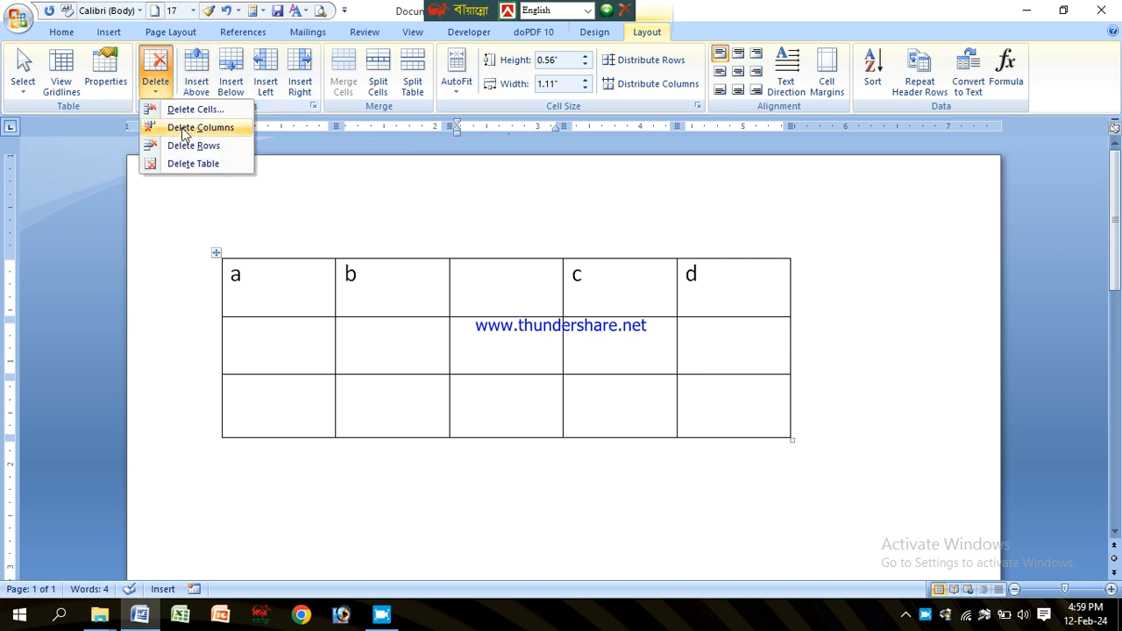
{"action": "left_click", "coordinate": [221, 128]}
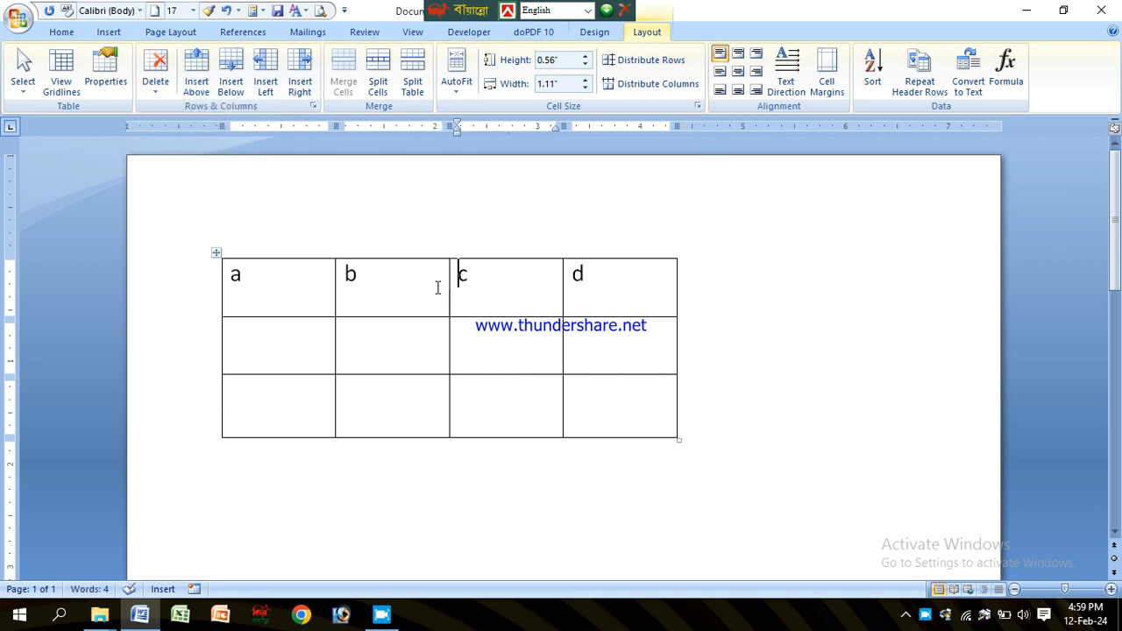
Step: Enter 1 and 2 in the first cells of the second and third rows
{"action": "left_click", "coordinate": [391, 298]}
{"action": "left_click", "coordinate": [271, 343]}
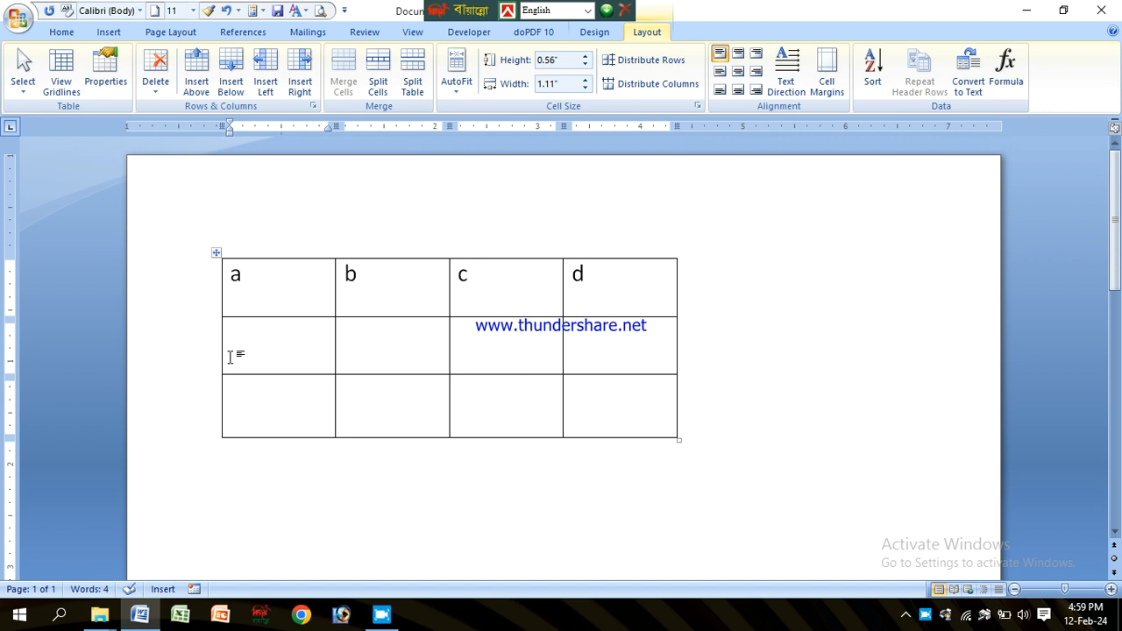
{"action": "type", "text": "1"}
{"action": "left_click", "coordinate": [289, 402]}
{"action": "type", "text": "2"}
Step: Delete the second row of the table
{"action": "left_click", "coordinate": [264, 339]}
{"action": "left_click", "coordinate": [155, 75]}
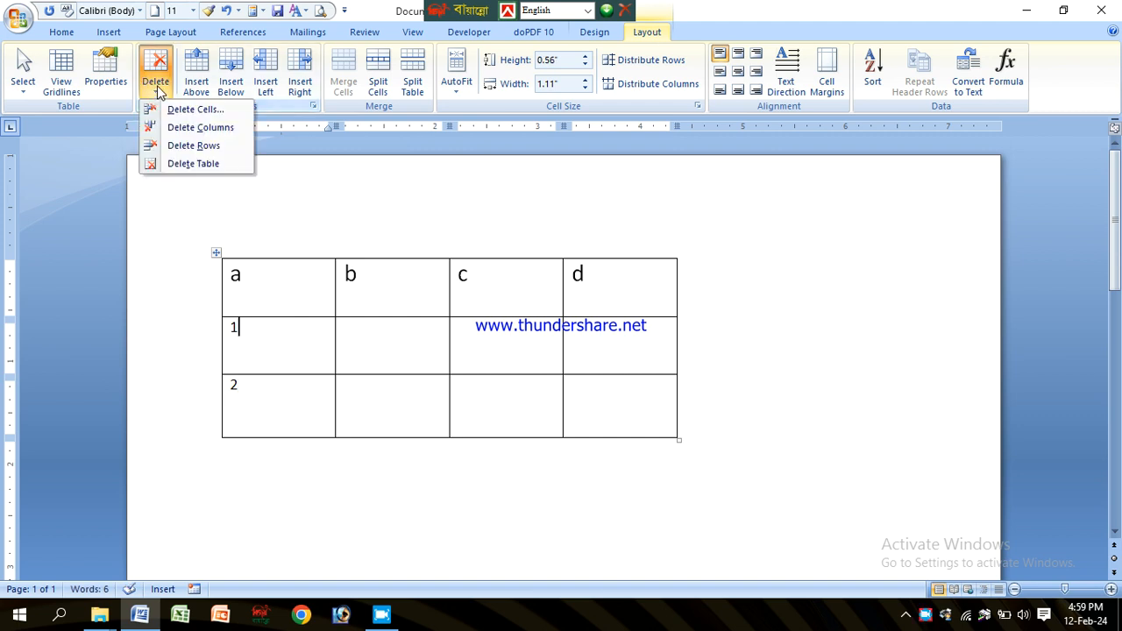
{"action": "left_click", "coordinate": [194, 147]}
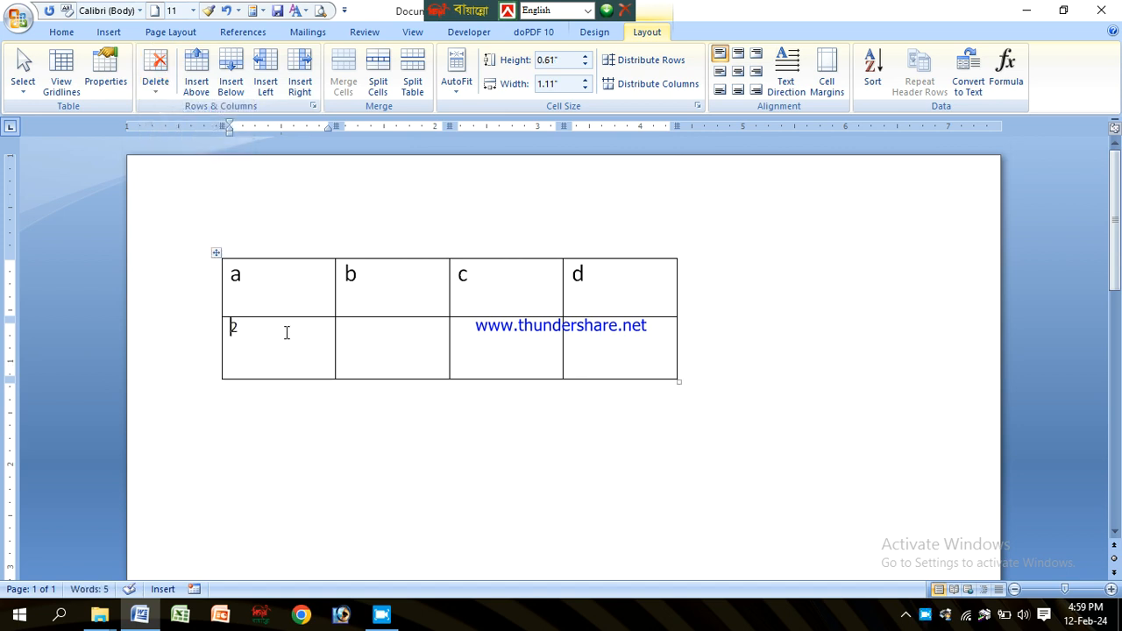
Step: Undo the row deletion, the typed numbers and the column deletions
{"action": "key", "text": "ctrl+z"}
{"action": "key", "text": "ctrl+z"}
{"action": "key", "text": "ctrl+z"}
{"action": "key", "text": "ctrl+z"}
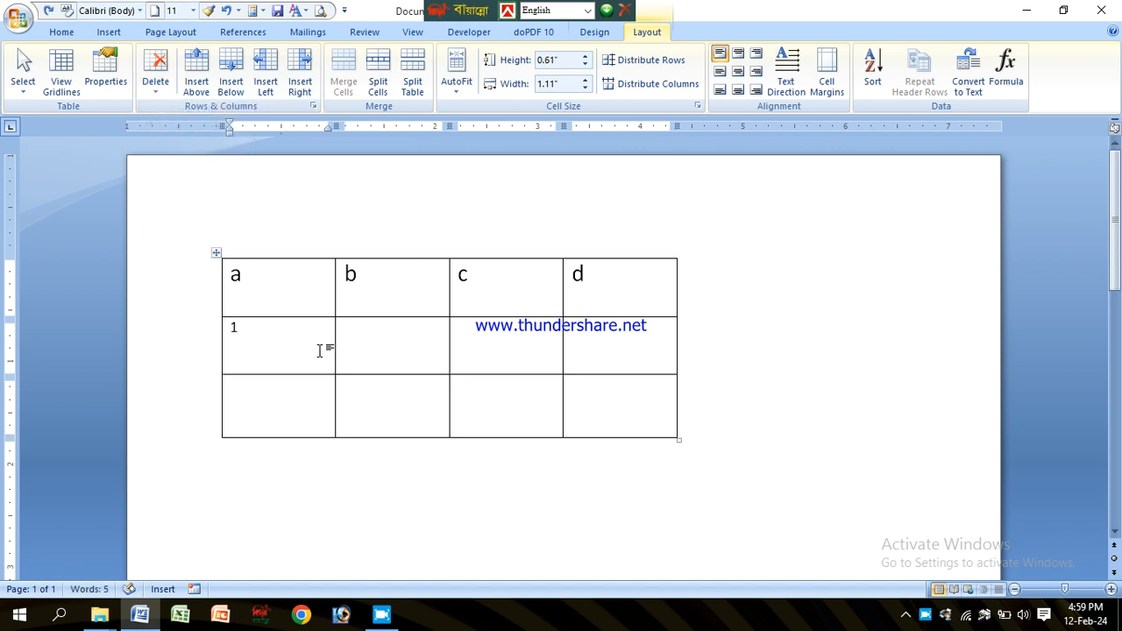
{"action": "key", "text": "ctrl+z"}
Step: Narrow column b and shift the border between the two empty columns to the left
{"action": "left_click", "coordinate": [413, 390]}
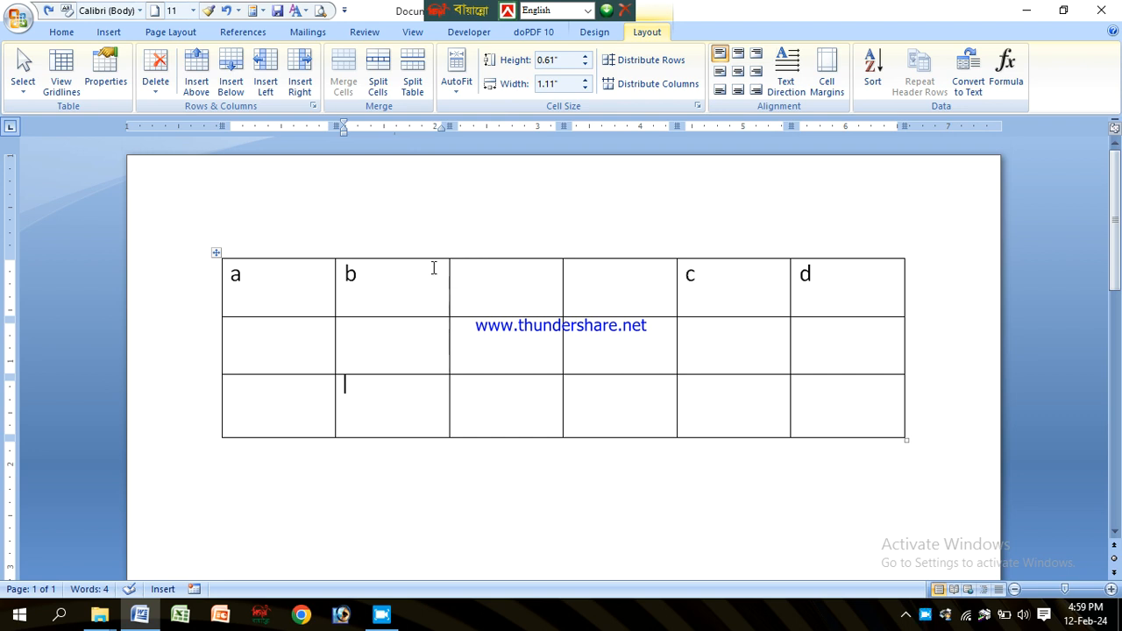
{"action": "left_click_drag", "start_coordinate": [443, 304], "coordinate": [408, 333]}
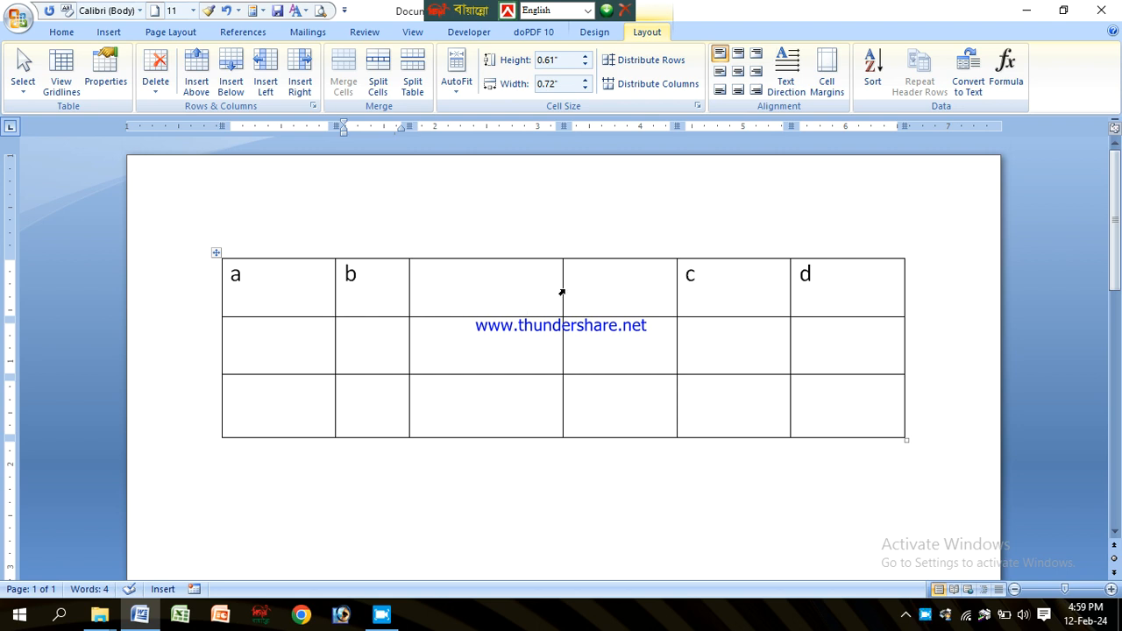
{"action": "left_click_drag", "start_coordinate": [562, 290], "coordinate": [506, 333]}
Step: Widen the fourth column by moving the left borders of columns c and d to the right
{"action": "left_click", "coordinate": [438, 303]}
{"action": "left_click", "coordinate": [389, 286]}
{"action": "left_click", "coordinate": [443, 287]}
{"action": "left_click_drag", "start_coordinate": [292, 271], "coordinate": [469, 287]}
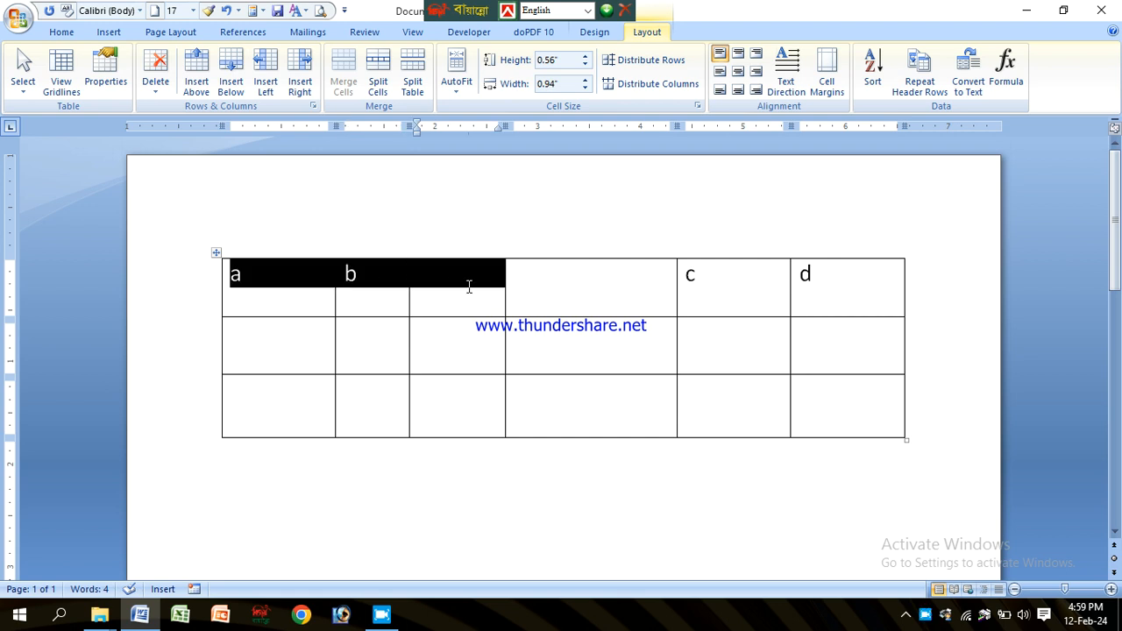
{"action": "left_click", "coordinate": [573, 289]}
{"action": "left_click", "coordinate": [571, 282]}
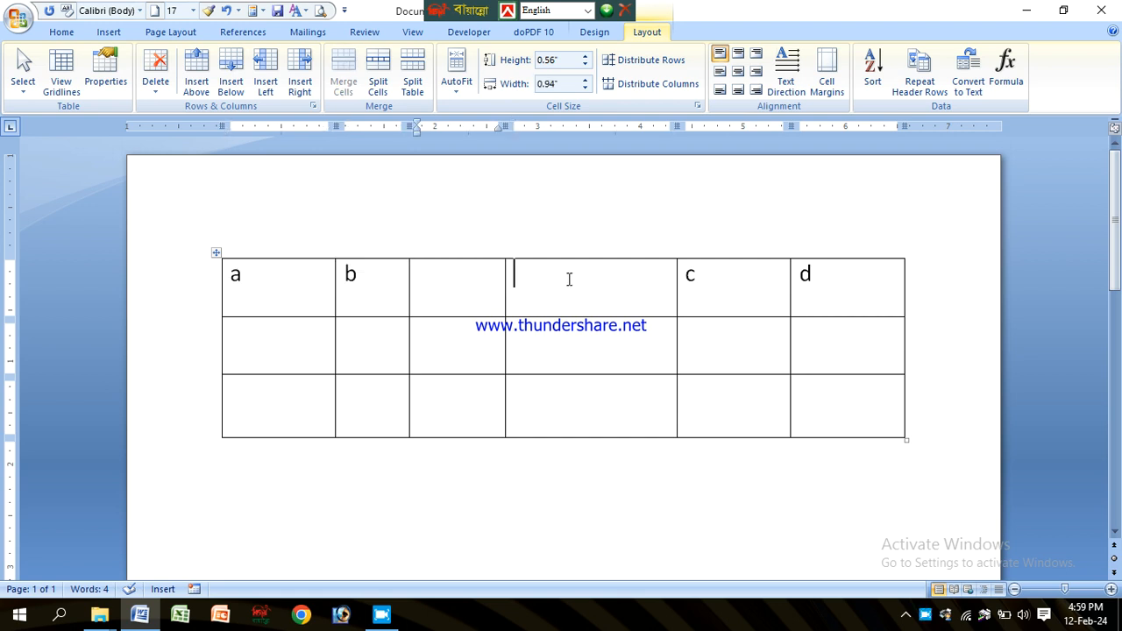
{"action": "left_click_drag", "start_coordinate": [676, 294], "coordinate": [724, 315]}
{"action": "left_click_drag", "start_coordinate": [789, 300], "coordinate": [827, 316]}
{"action": "left_click", "coordinate": [794, 304]}
{"action": "left_click", "coordinate": [851, 298]}
Step: Type v in the fourth cell and n in the third cell of the first row
{"action": "left_click", "coordinate": [256, 272]}
{"action": "left_click", "coordinate": [372, 276]}
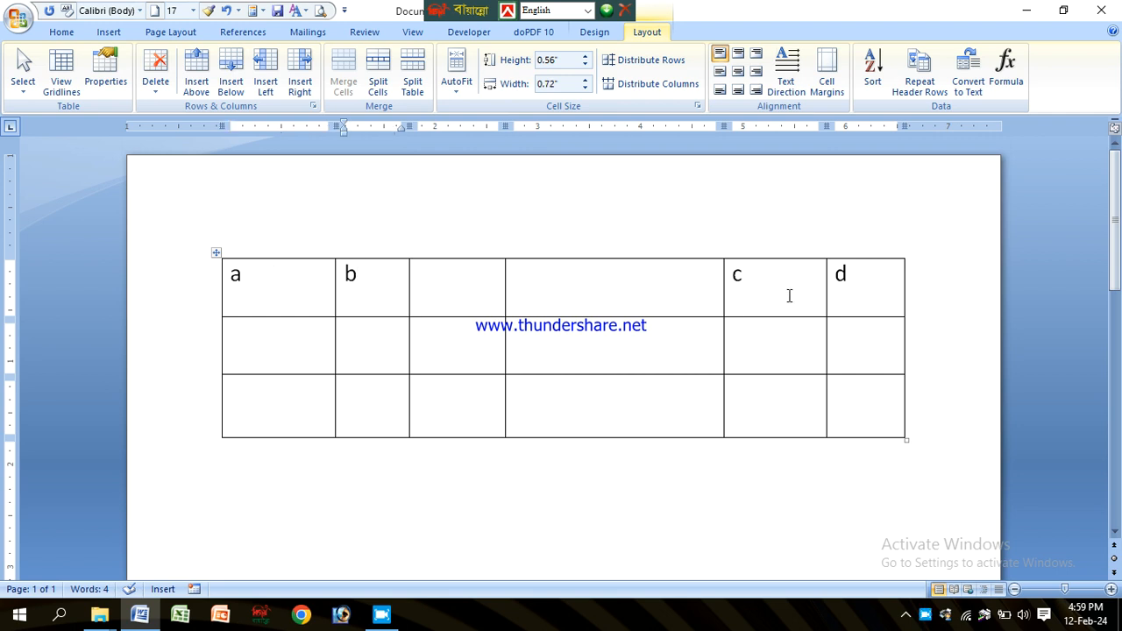
{"action": "left_click", "coordinate": [218, 252]}
{"action": "left_click", "coordinate": [447, 304]}
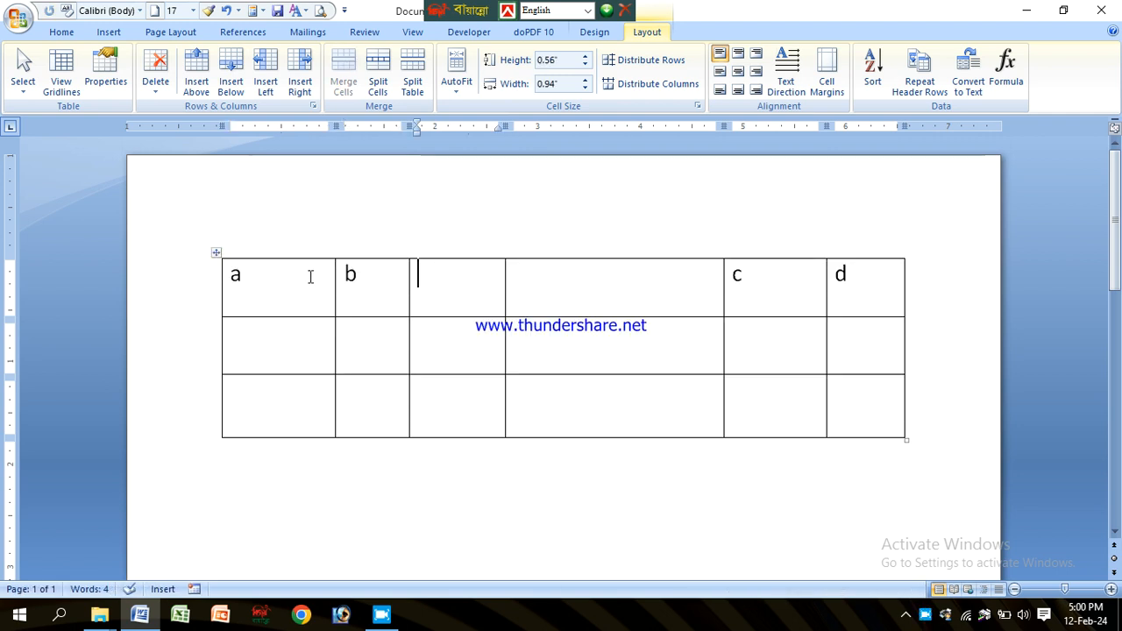
{"action": "left_click", "coordinate": [572, 283]}
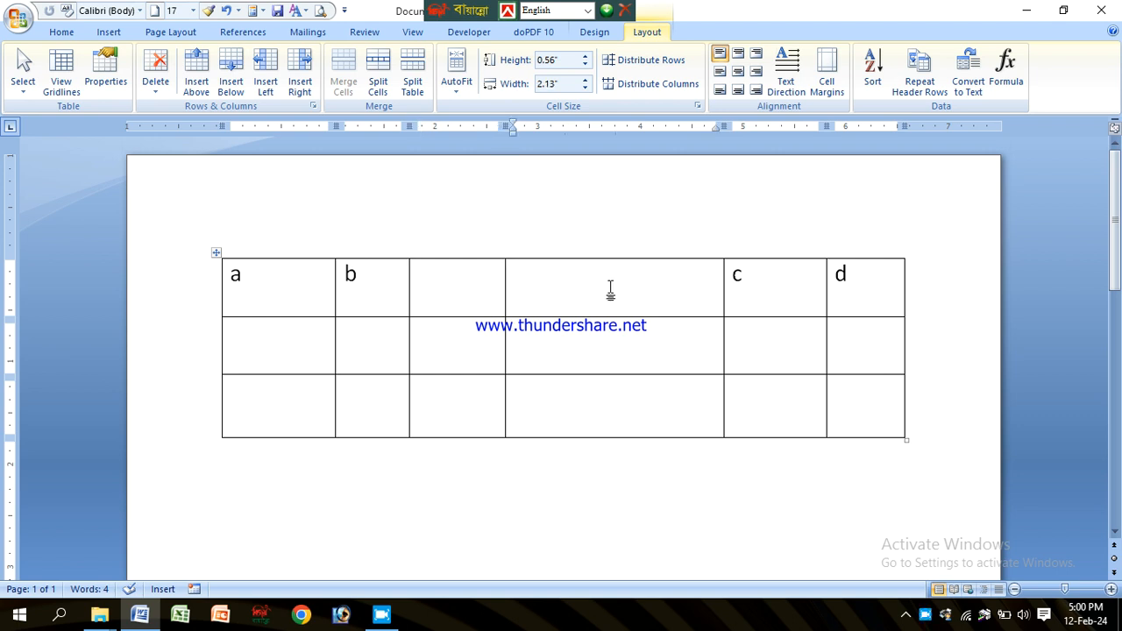
{"action": "type", "text": "v"}
{"action": "left_click", "coordinate": [441, 269]}
{"action": "type", "text": "n"}
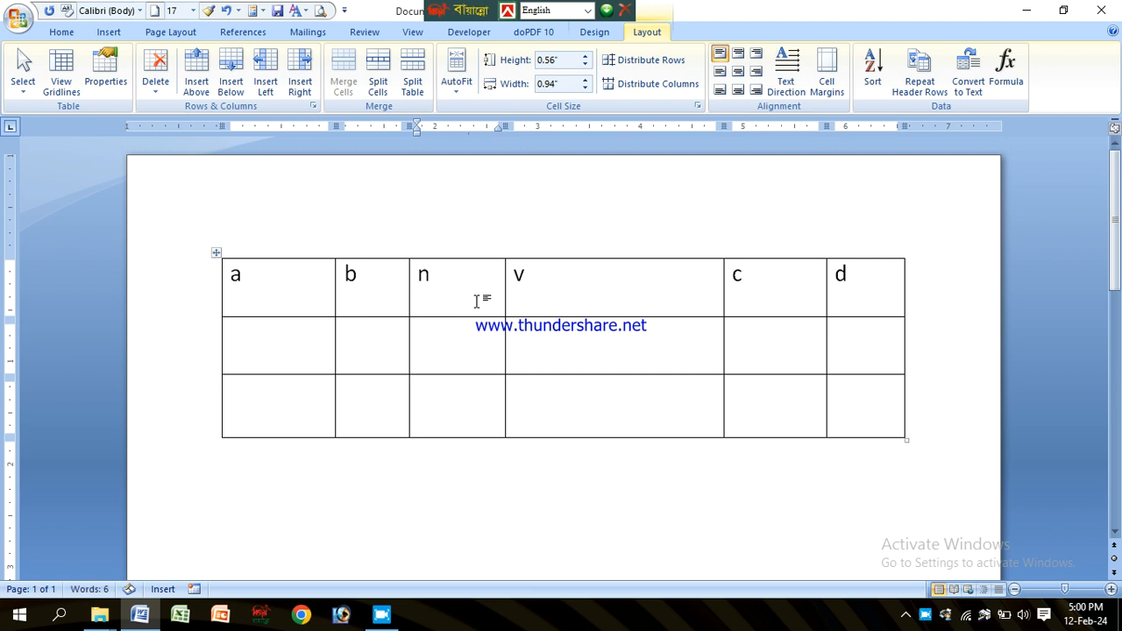
Step: Narrow column b further by moving its right border to the left
{"action": "left_click", "coordinate": [499, 363]}
{"action": "left_click", "coordinate": [519, 277]}
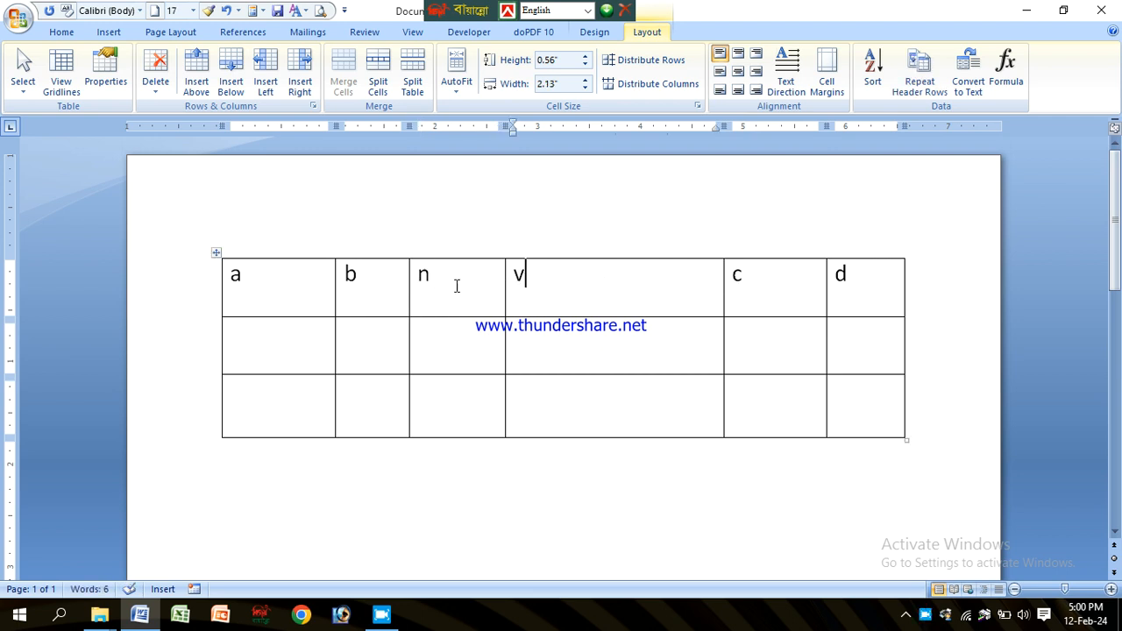
{"action": "left_click_drag", "start_coordinate": [409, 283], "coordinate": [384, 307]}
{"action": "left_click", "coordinate": [366, 301]}
{"action": "left_click", "coordinate": [443, 310]}
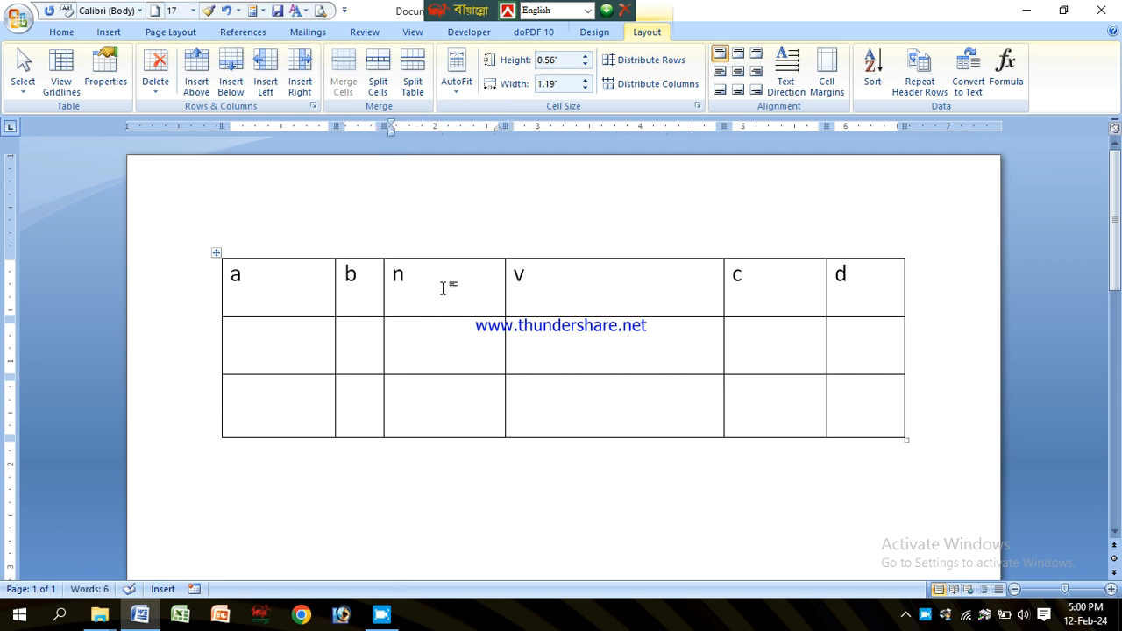
Step: Select the whole table and distribute its columns evenly
{"action": "left_click", "coordinate": [216, 254]}
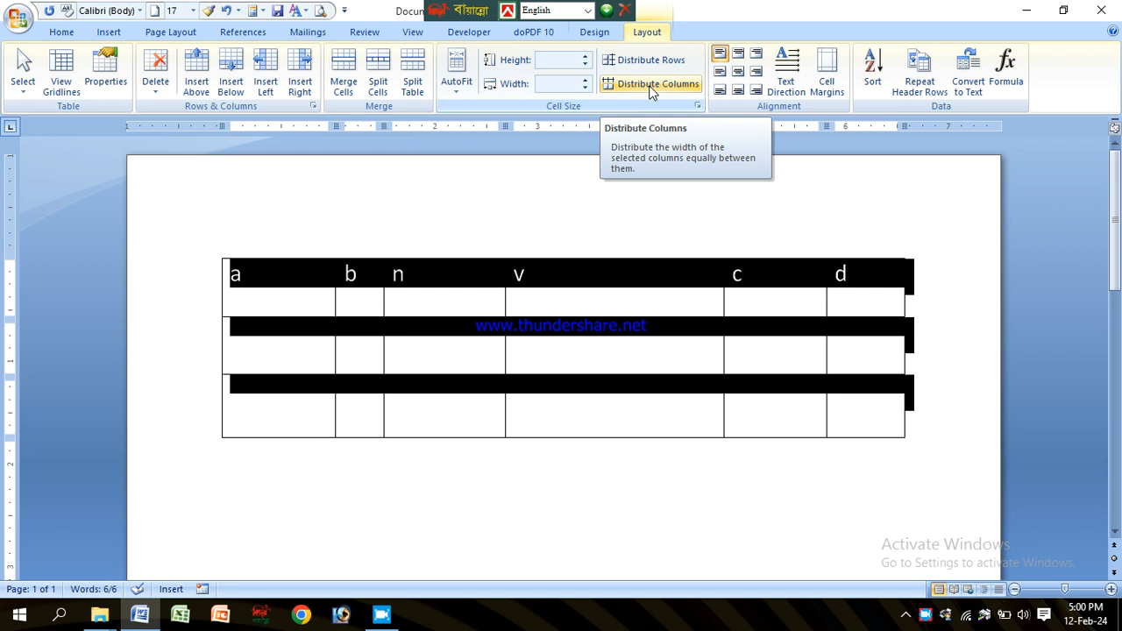
{"action": "left_click", "coordinate": [650, 88]}
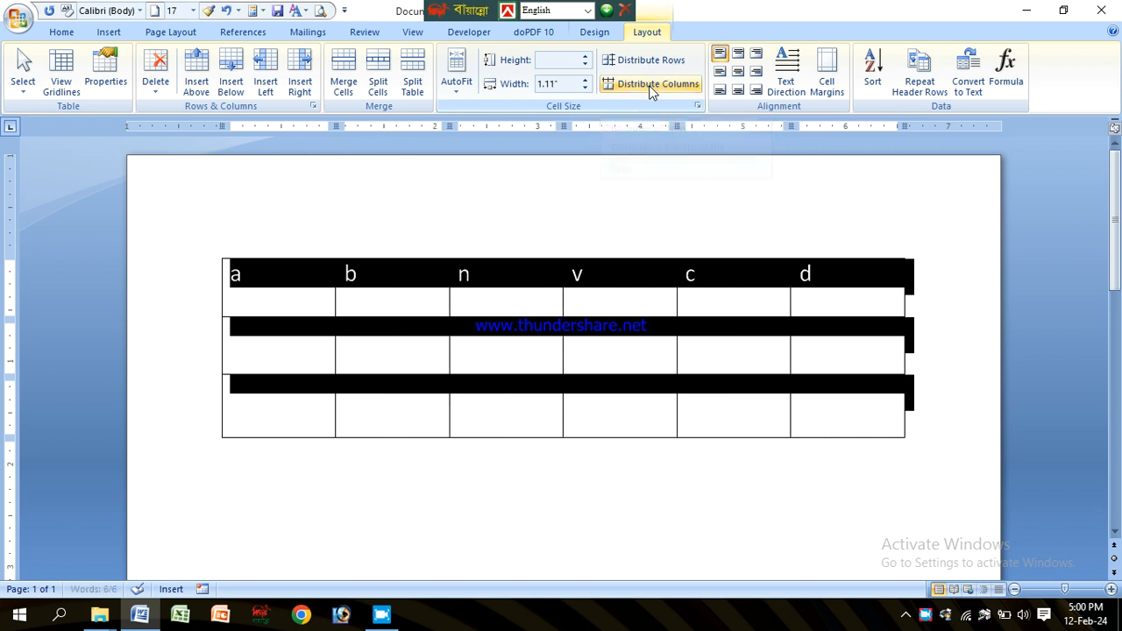
{"action": "left_click", "coordinate": [452, 274]}
{"action": "left_click_drag", "start_coordinate": [301, 275], "coordinate": [803, 279]}
{"action": "left_click", "coordinate": [574, 331]}
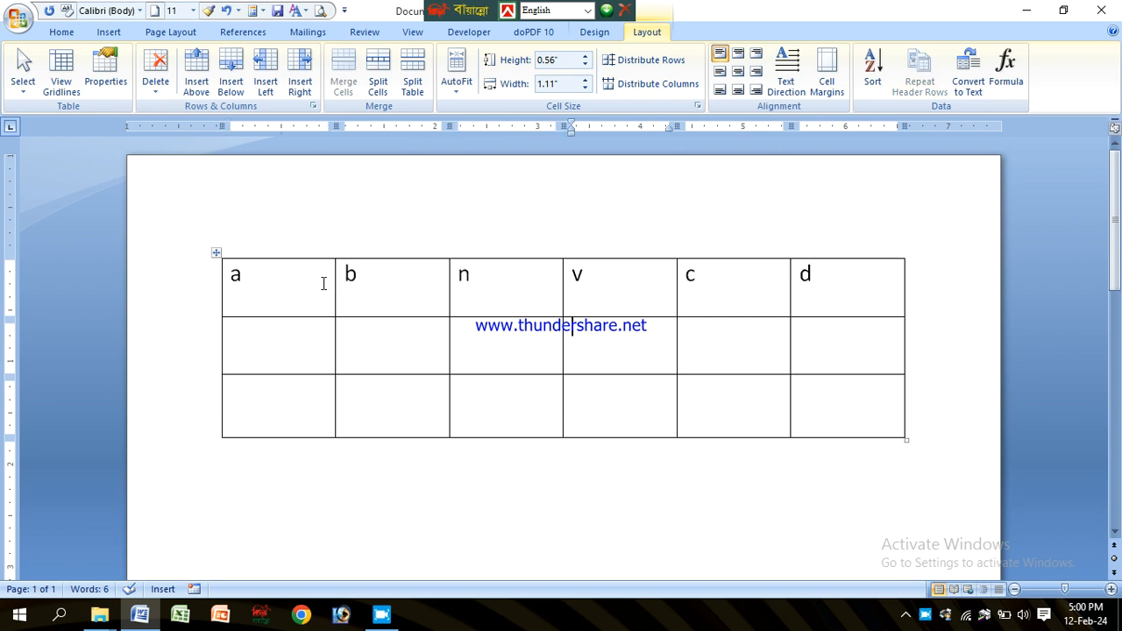
Step: Append two more rows to the bottom of the table from its last cell
{"action": "left_click", "coordinate": [839, 298]}
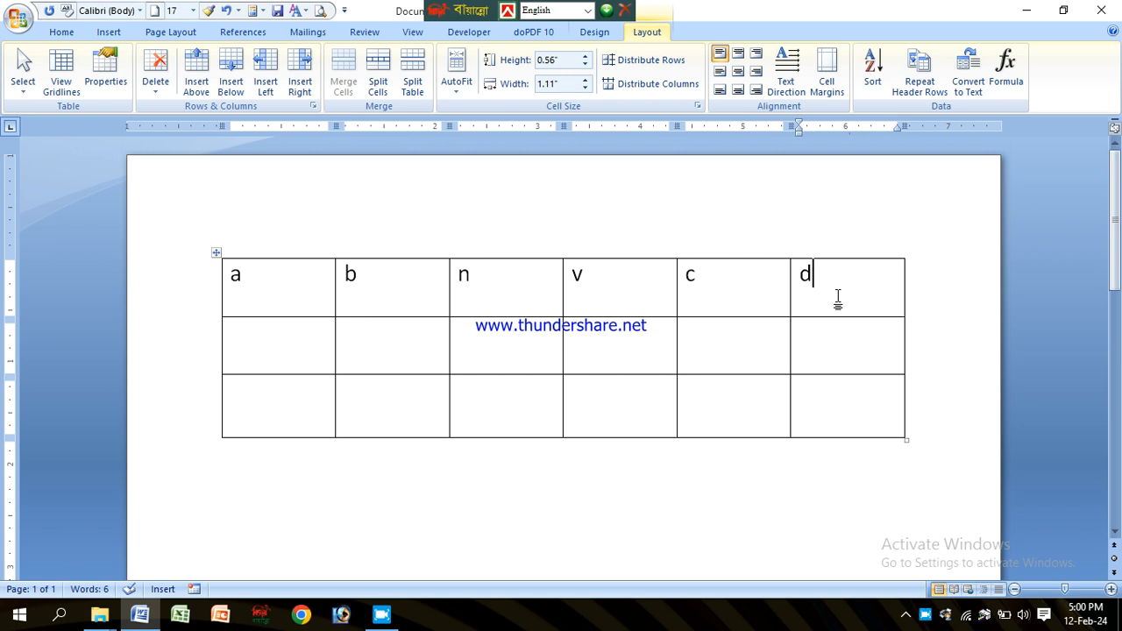
{"action": "left_click", "coordinate": [621, 298]}
{"action": "left_click", "coordinate": [871, 413]}
{"action": "key", "text": "Tab"}
{"action": "key", "text": "Tab"}
{"action": "key", "text": "Tab"}
{"action": "key", "text": "Tab"}
{"action": "key", "text": "Tab"}
{"action": "key", "text": "Tab"}
{"action": "key", "text": "Tab"}
{"action": "key", "text": "Tab"}
{"action": "key", "text": "Tab"}
{"action": "key", "text": "Tab"}
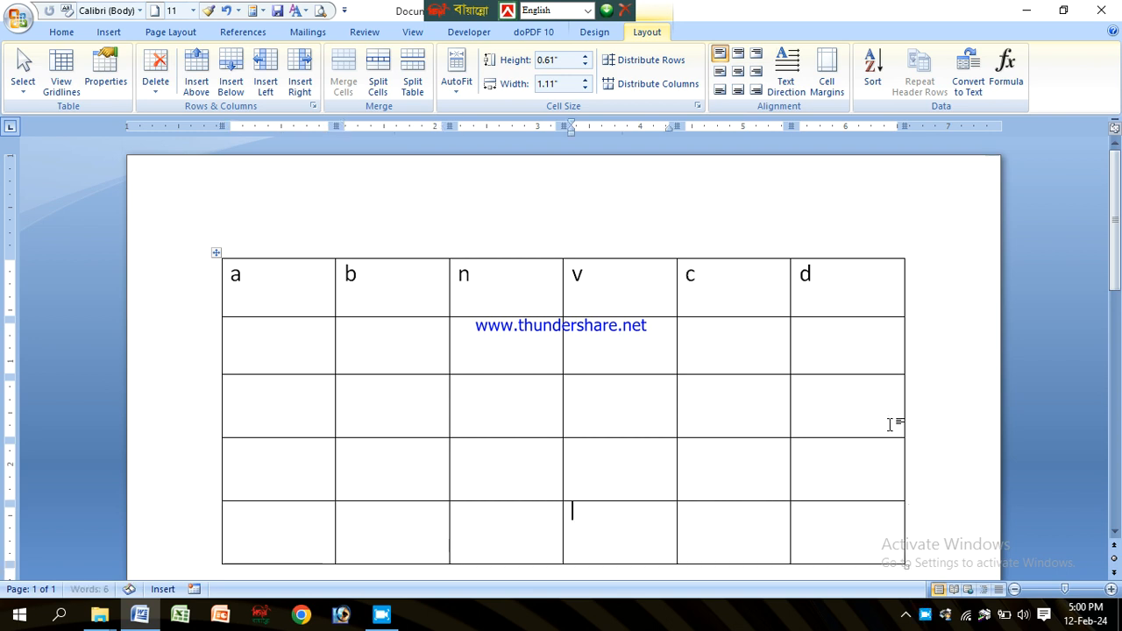
Step: Enter 5 in the second-row cell of the fifth column
{"action": "scroll", "coordinate": [711, 356], "scroll_direction": "down", "scroll_amount": 1}
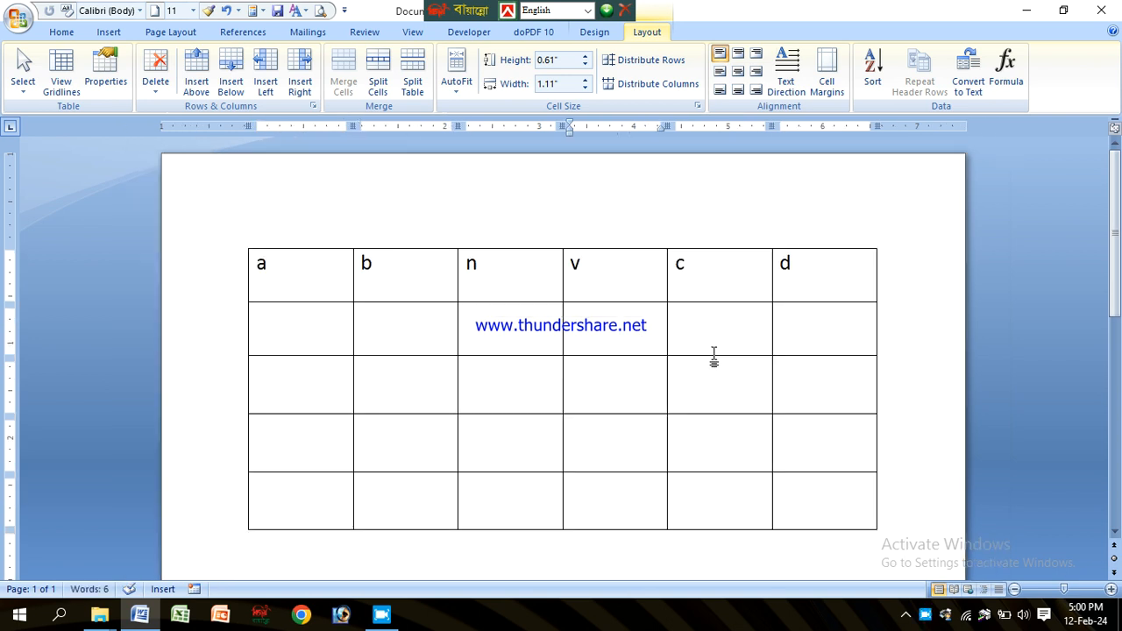
{"action": "scroll", "coordinate": [713, 356], "scroll_direction": "down", "scroll_amount": 1}
{"action": "left_click", "coordinate": [711, 335]}
{"action": "type", "text": "5"}
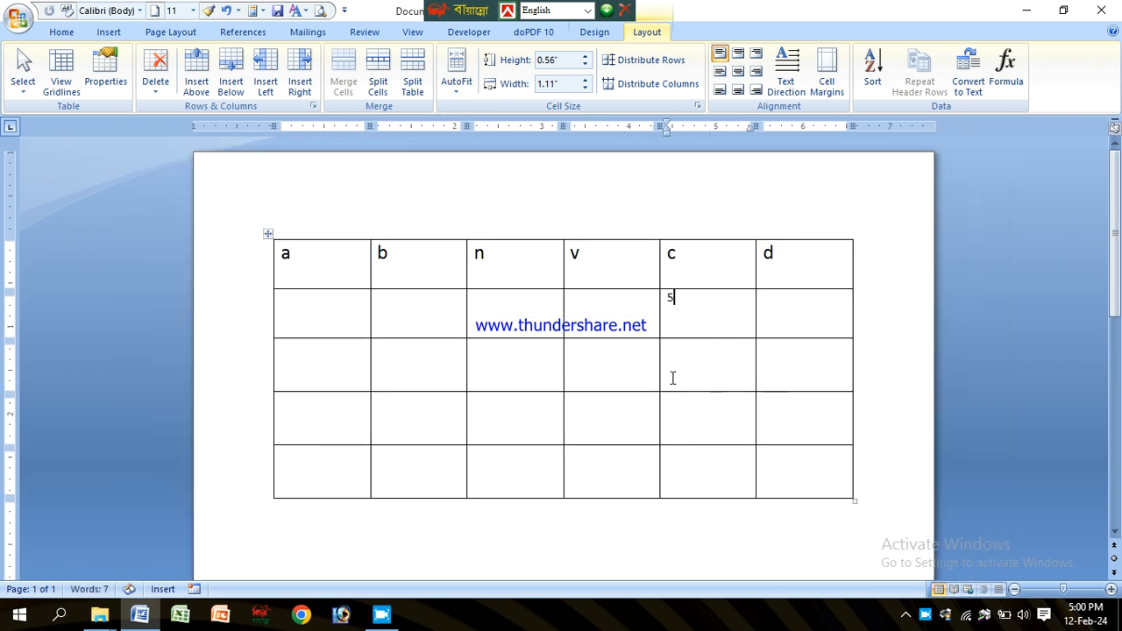
Step: Clear all the letters from the table's first row
{"action": "left_click_drag", "start_coordinate": [333, 263], "coordinate": [846, 281]}
{"action": "key", "text": "Delete"}
Step: Enter 6, 4 and 2 in the first, third and fourth cells of the fifth column
{"action": "left_click", "coordinate": [687, 267]}
{"action": "type", "text": "5"}
{"action": "key", "text": "BackSpace"}
{"action": "type", "text": "6"}
{"action": "left_click", "coordinate": [713, 310]}
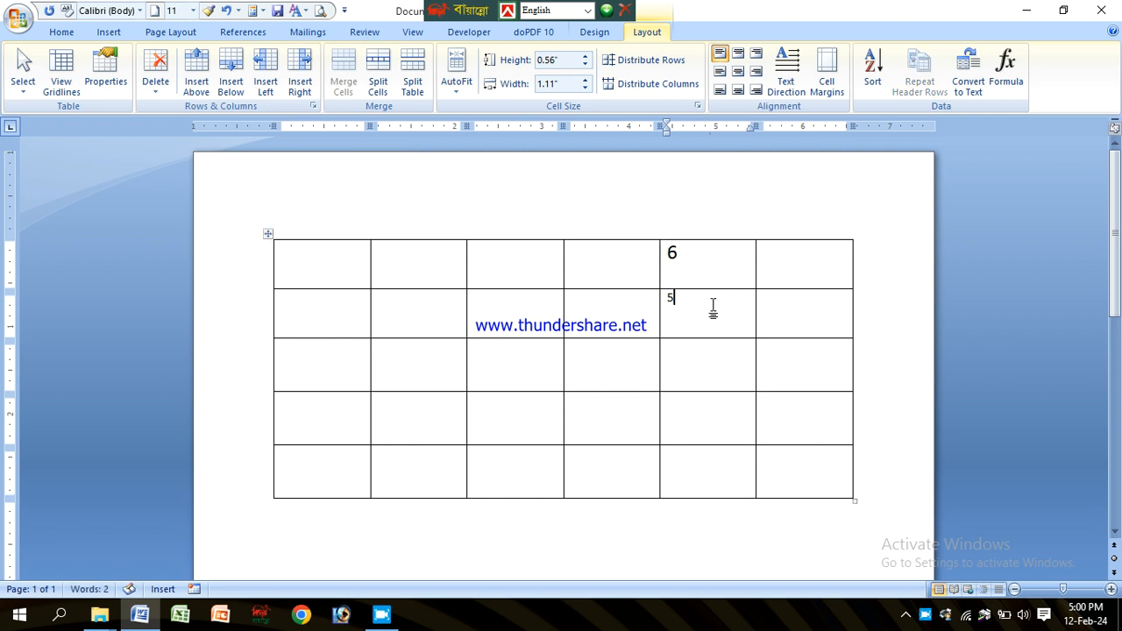
{"action": "type", "text": "4"}
{"action": "left_click", "coordinate": [695, 412]}
{"action": "type", "text": "2"}
Step: Set the numbers in the fifth column to font size 14 and center them
{"action": "left_click_drag", "start_coordinate": [701, 263], "coordinate": [725, 418]}
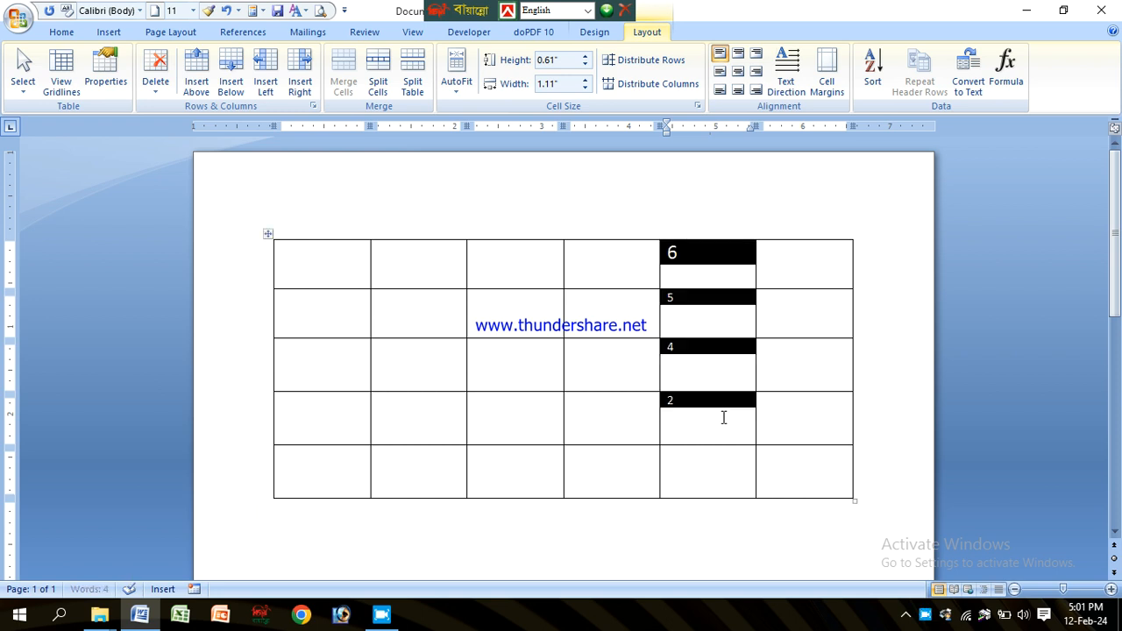
{"action": "left_click", "coordinate": [61, 31]}
{"action": "left_click", "coordinate": [273, 61]}
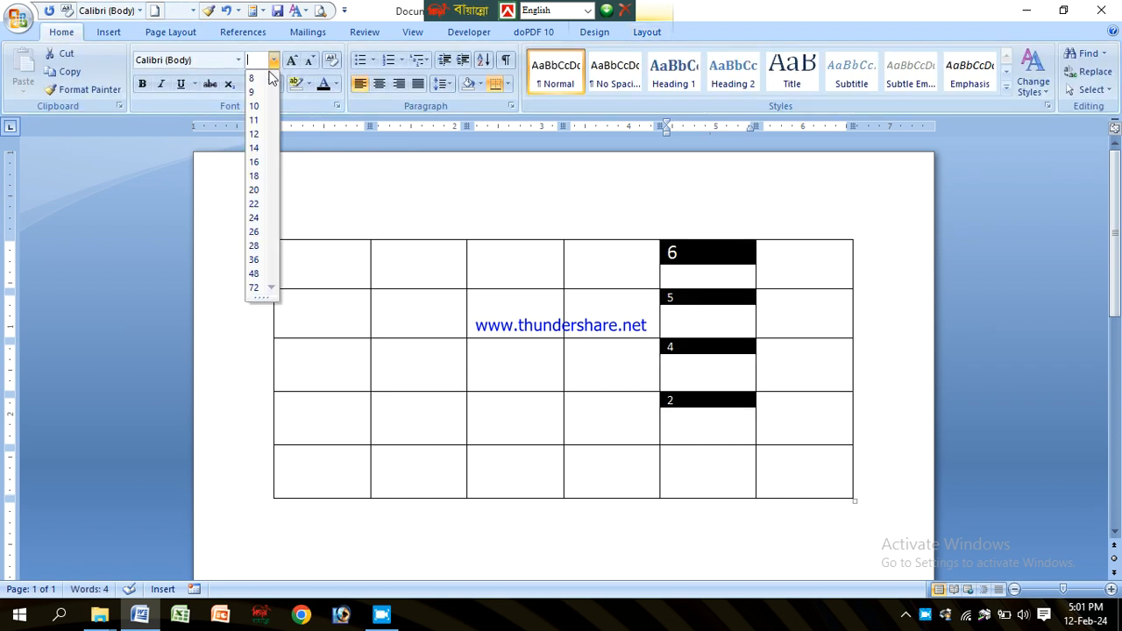
{"action": "left_click", "coordinate": [253, 148]}
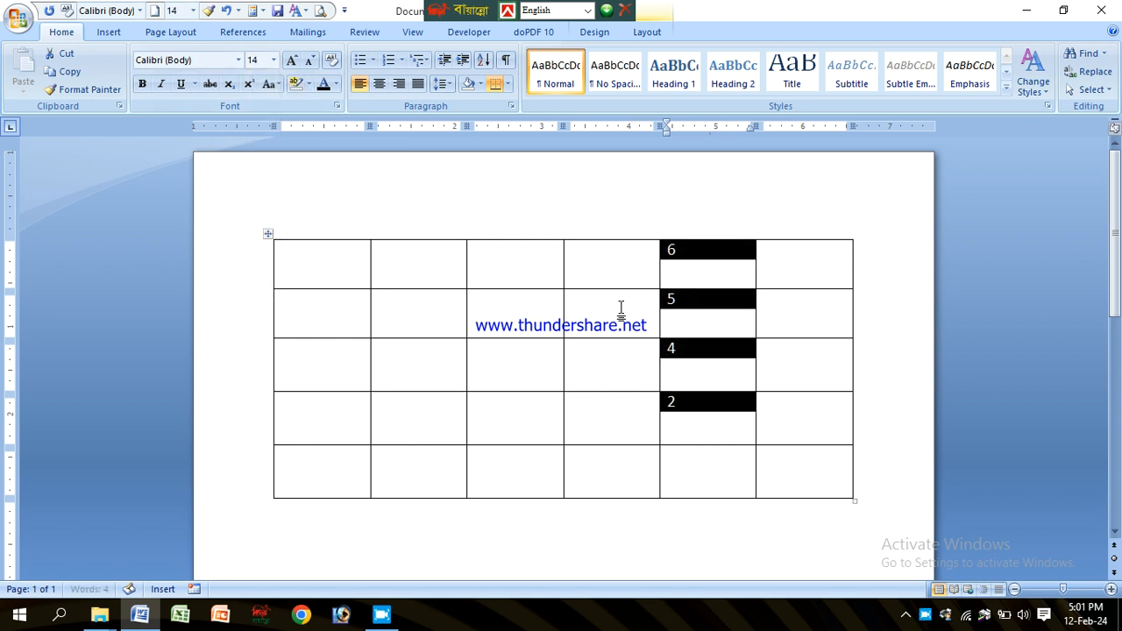
{"action": "key", "text": "ctrl+e"}
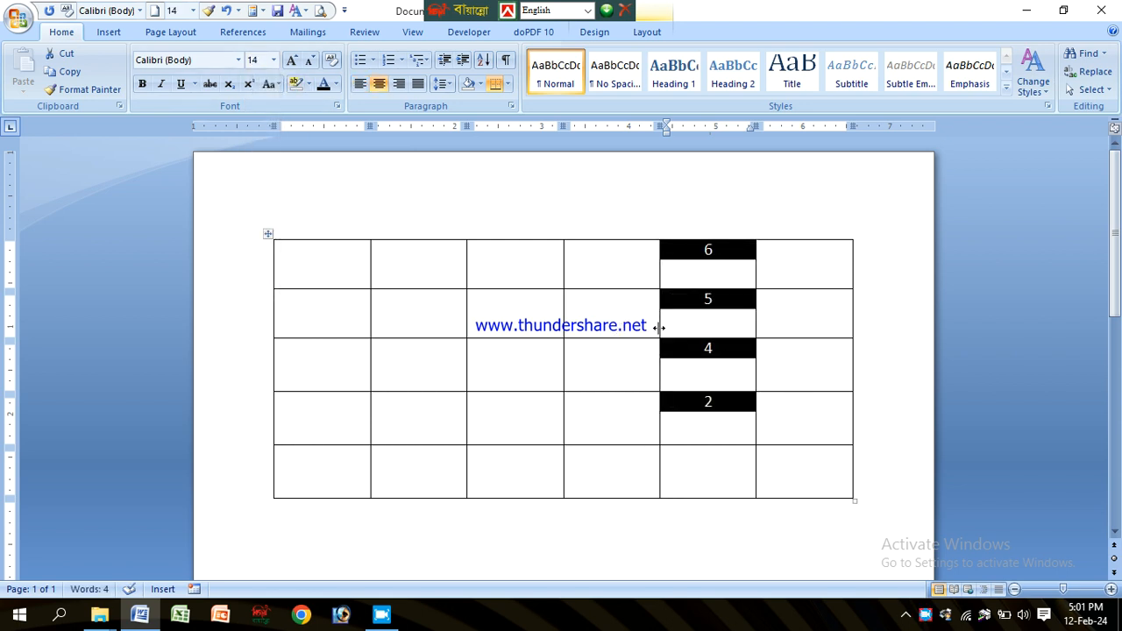
Step: Insert a =SUM(ABOVE) formula in the bottom cell of the fifth column
{"action": "left_click", "coordinate": [714, 263]}
{"action": "left_click_drag", "start_coordinate": [687, 260], "coordinate": [719, 479]}
{"action": "left_click", "coordinate": [713, 473]}
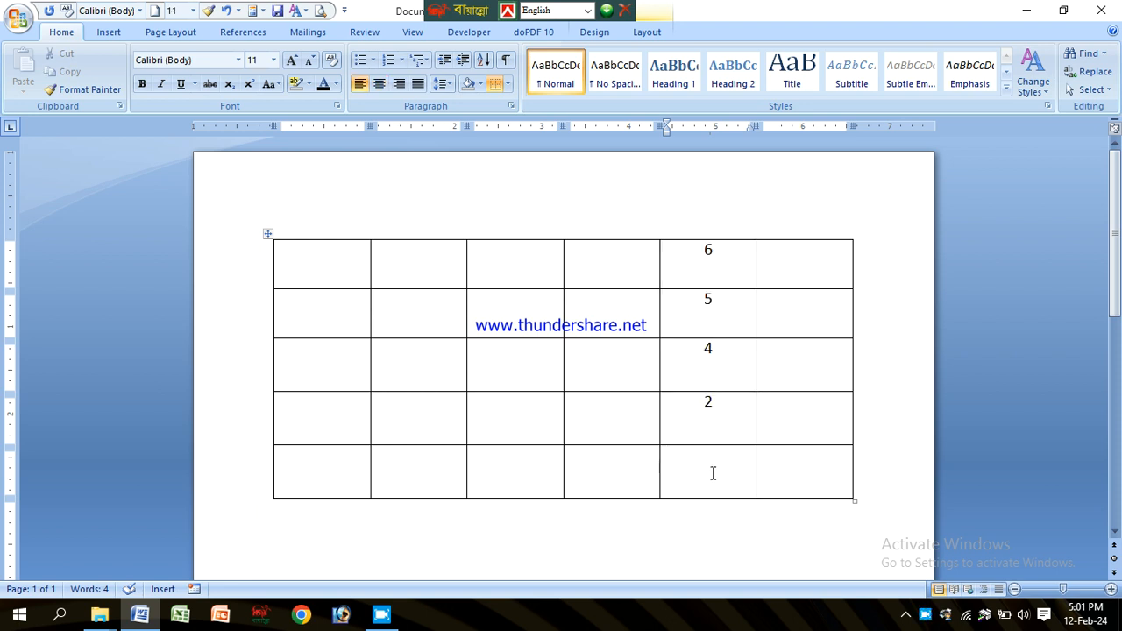
{"action": "left_click", "coordinate": [710, 276]}
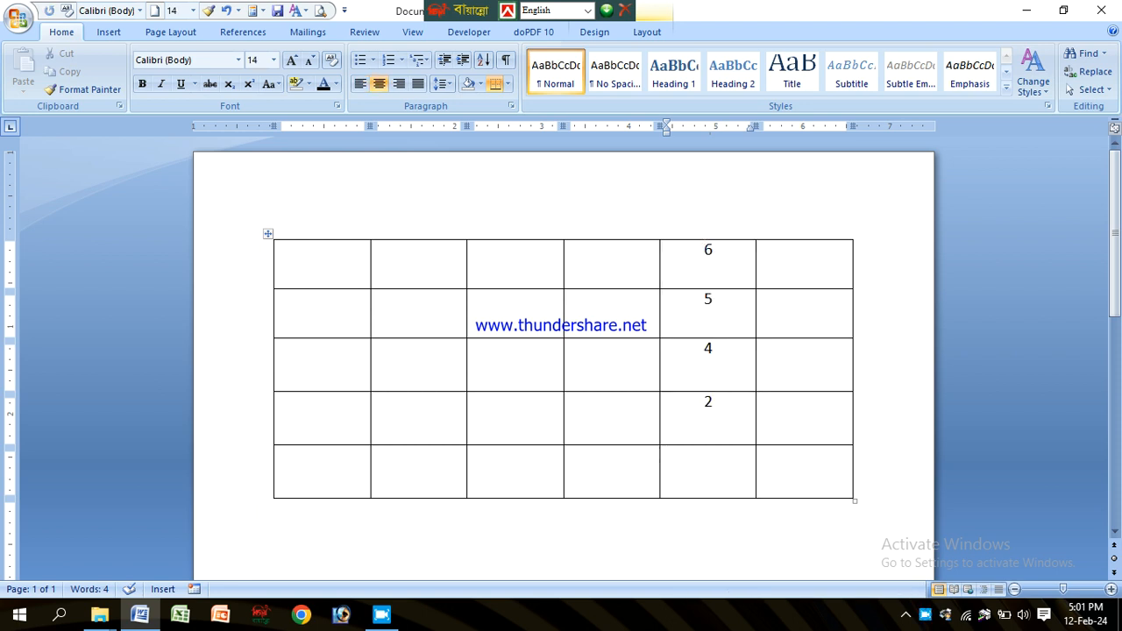
{"action": "left_click", "coordinate": [706, 487]}
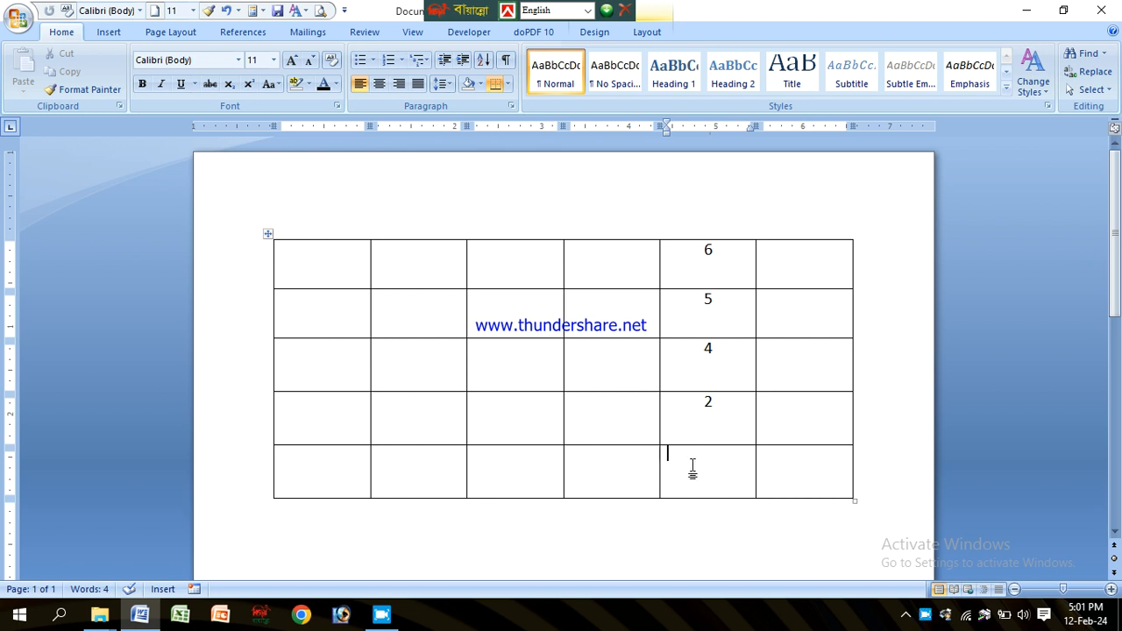
{"action": "left_click", "coordinate": [641, 32]}
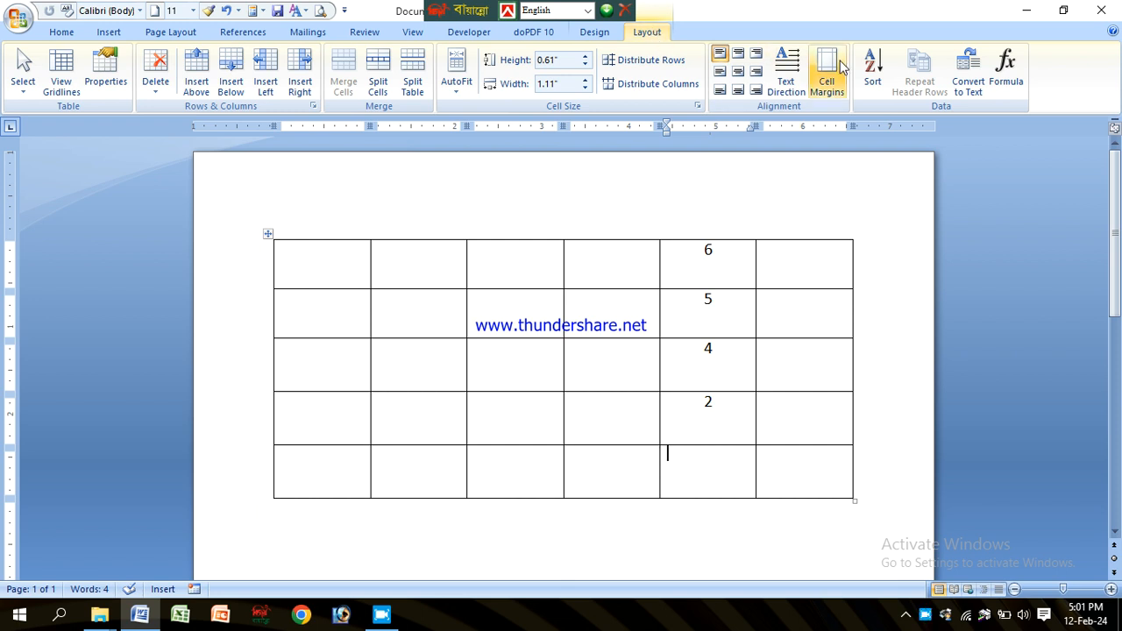
{"action": "left_click", "coordinate": [1008, 72]}
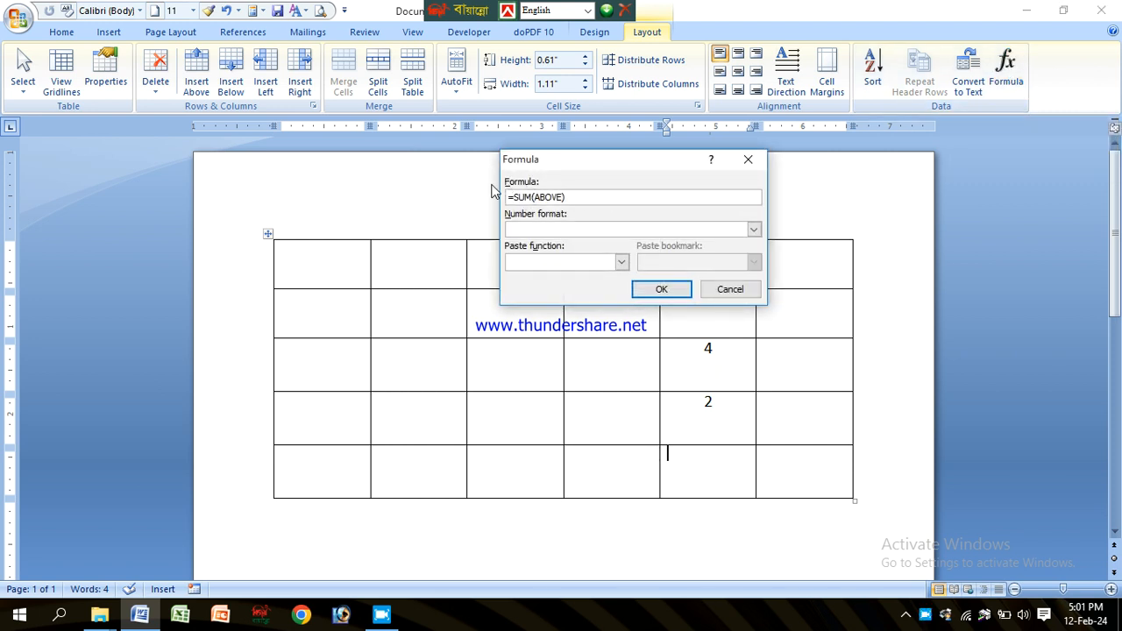
{"action": "left_click_drag", "start_coordinate": [603, 161], "coordinate": [445, 143]}
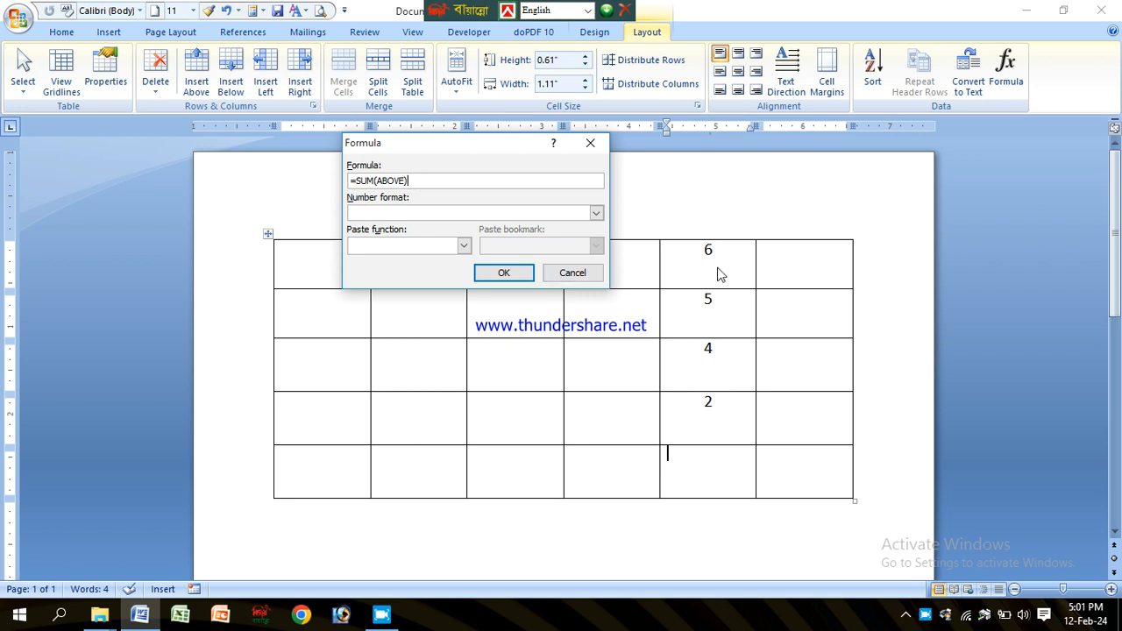
{"action": "left_click", "coordinate": [504, 274]}
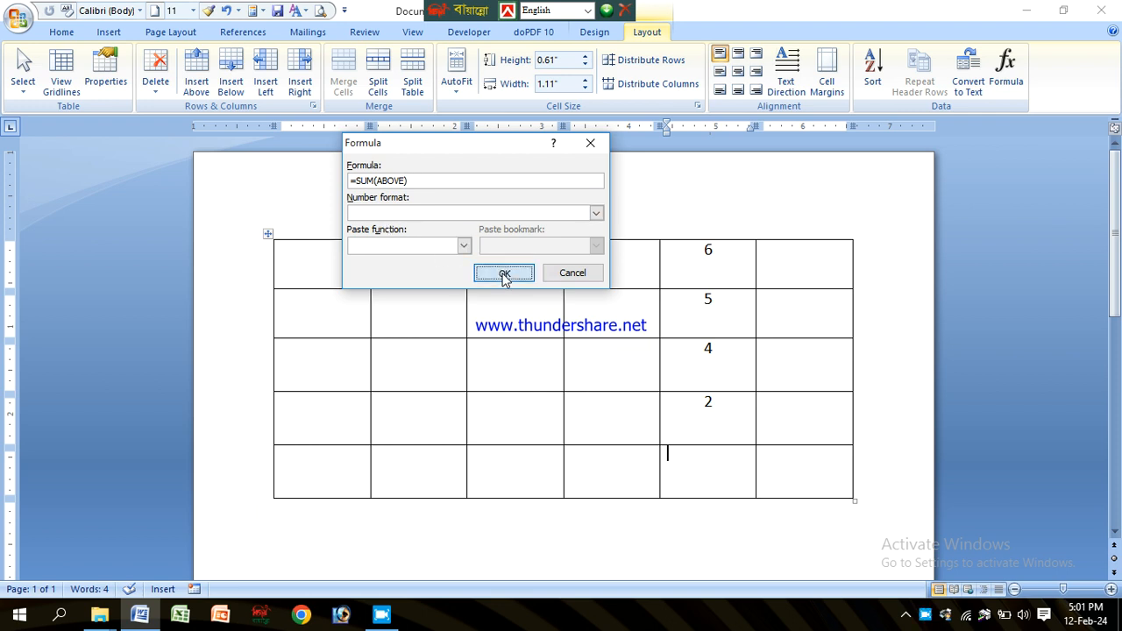
{"action": "left_click_drag", "start_coordinate": [719, 262], "coordinate": [727, 313]}
{"action": "left_click", "coordinate": [716, 300]}
{"action": "left_click", "coordinate": [724, 270]}
{"action": "left_click", "coordinate": [712, 355]}
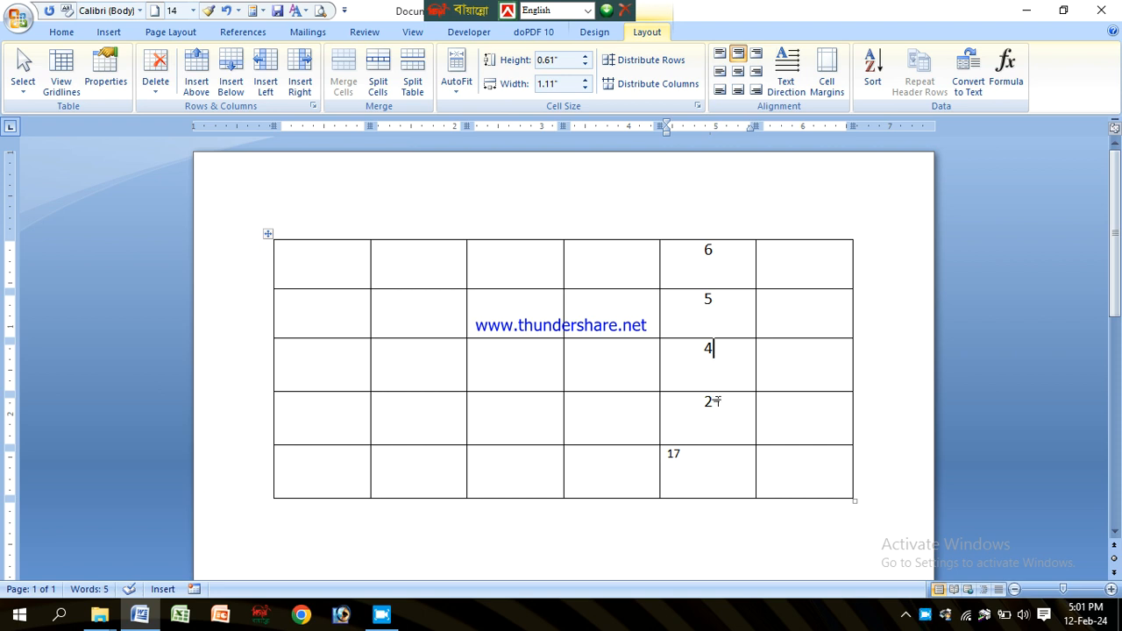
{"action": "left_click", "coordinate": [681, 454]}
{"action": "left_click", "coordinate": [587, 365]}
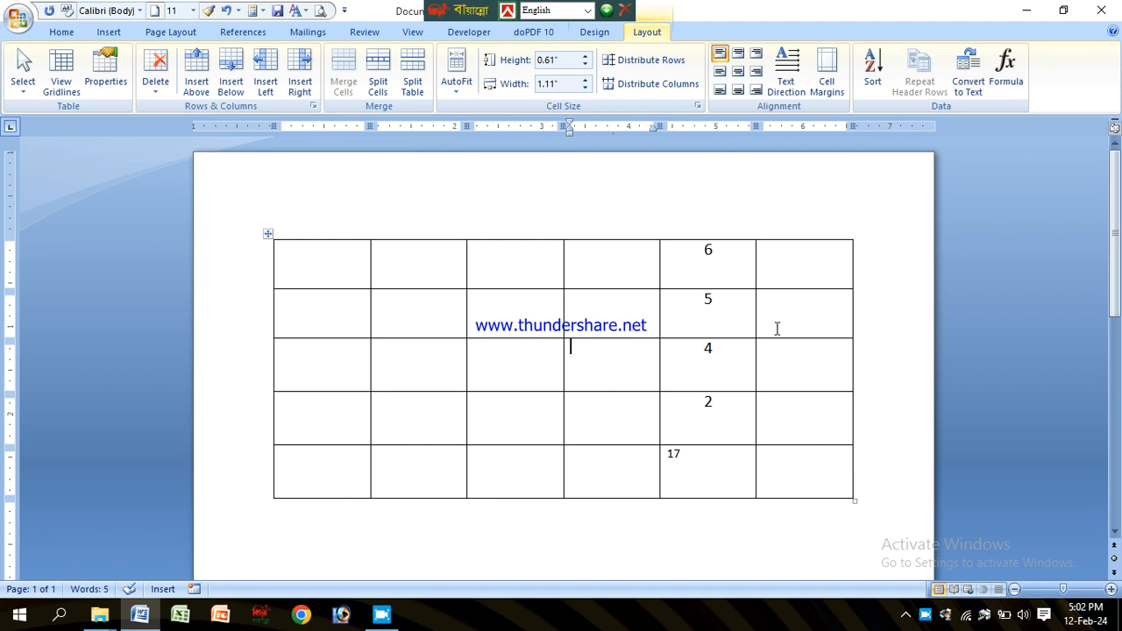
Step: Type the headers sl not and name in the first two cells of the top row
{"action": "left_click", "coordinate": [391, 260]}
{"action": "left_click_drag", "start_coordinate": [285, 249], "coordinate": [727, 269]}
{"action": "left_click", "coordinate": [568, 268]}
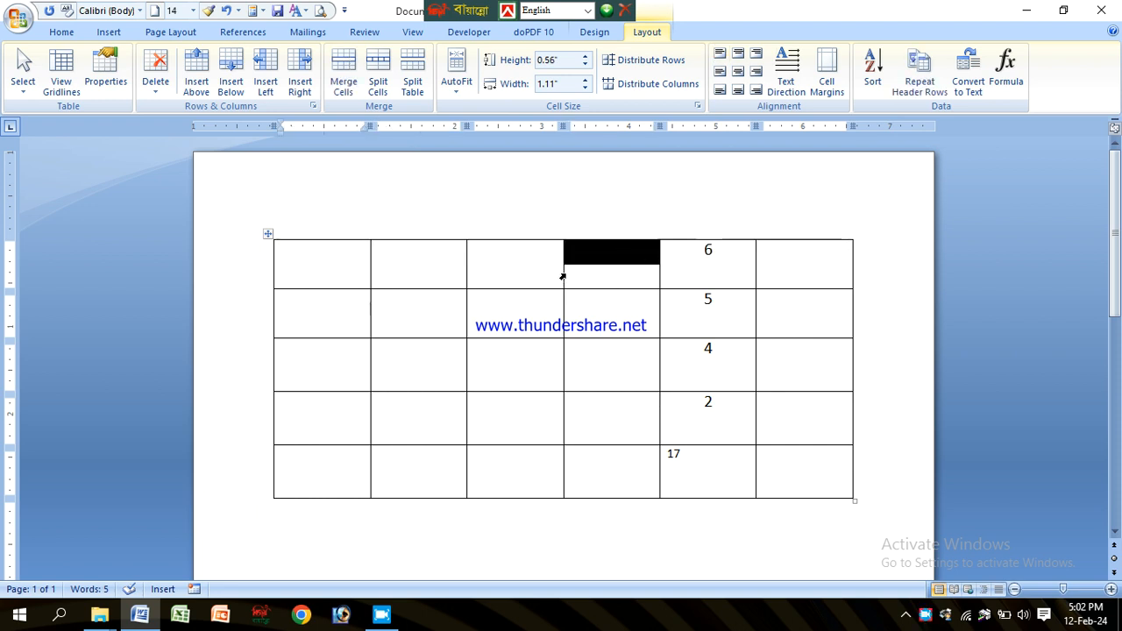
{"action": "left_click", "coordinate": [308, 255]}
{"action": "left_click", "coordinate": [393, 257]}
{"action": "left_click", "coordinate": [324, 260]}
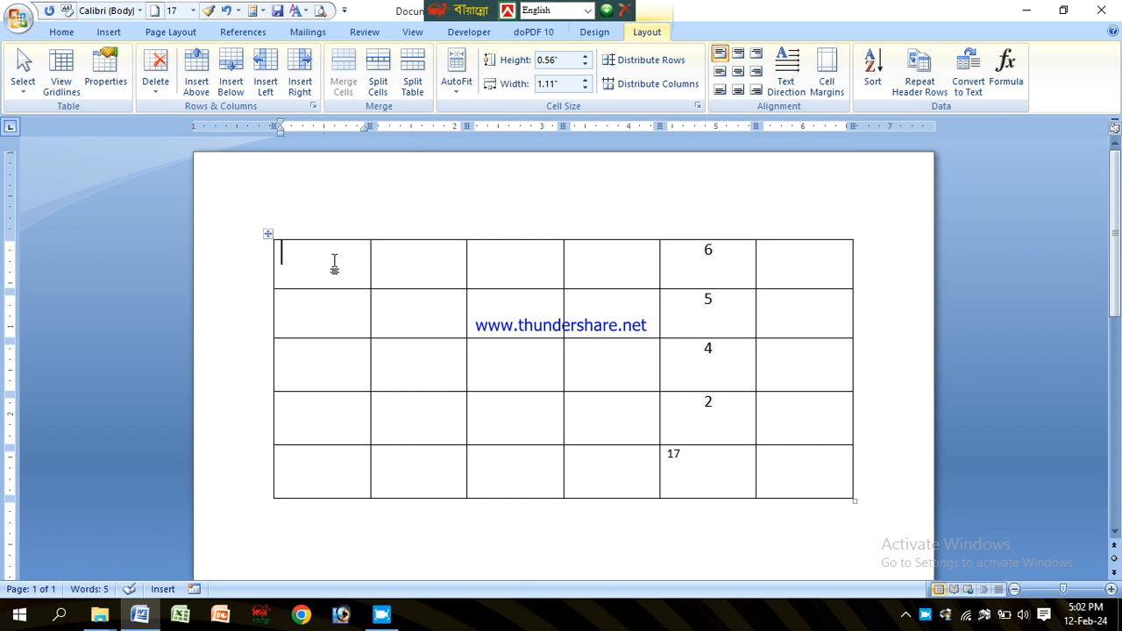
{"action": "type", "text": "sa"}
{"action": "key", "text": "BackSpace"}
{"action": "type", "text": "l not"}
{"action": "key", "text": "Tab"}
{"action": "type", "text": "name"}
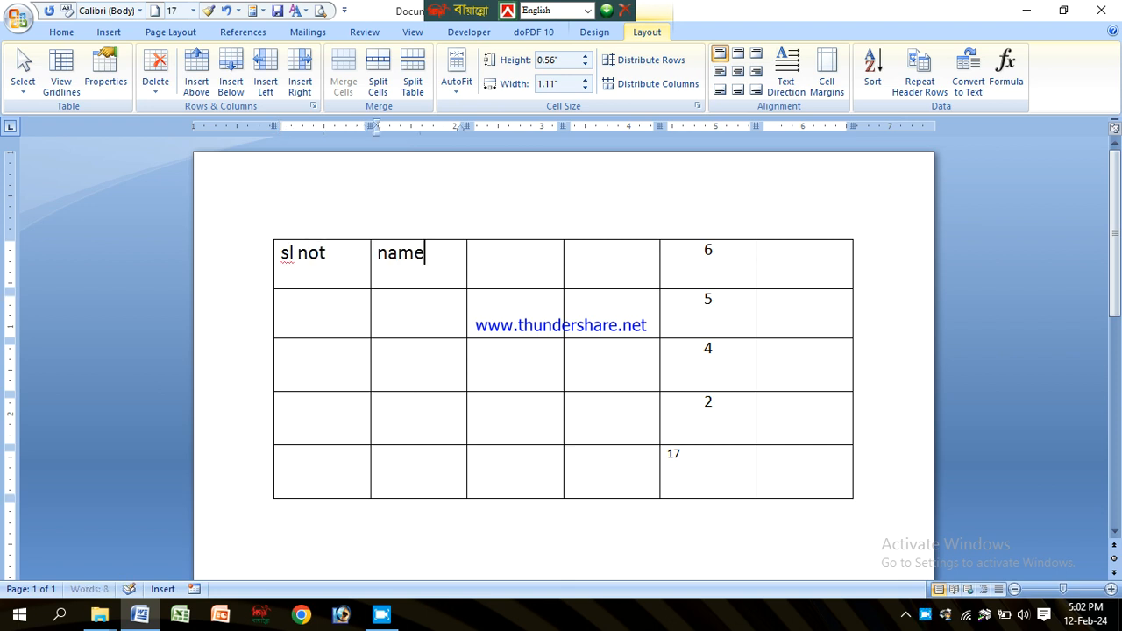
Step: Type fathers name and mothers name as the third and fourth column headers
{"action": "key", "text": "Tab"}
{"action": "type", "text": "f"}
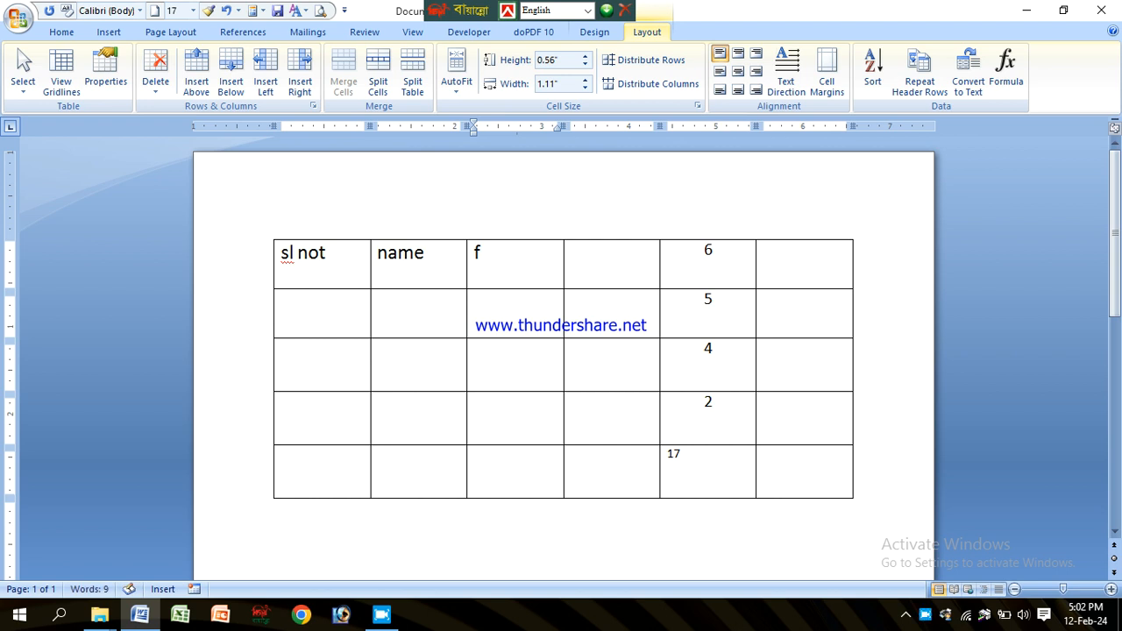
{"action": "type", "text": "a"}
{"action": "key", "text": "BackSpace"}
{"action": "type", "text": "e"}
{"action": "key", "text": "BackSpace"}
{"action": "type", "text": "thers name"}
{"action": "key", "text": "Tab"}
{"action": "type", "text": "mothers name"}
{"action": "key", "text": "Tab"}
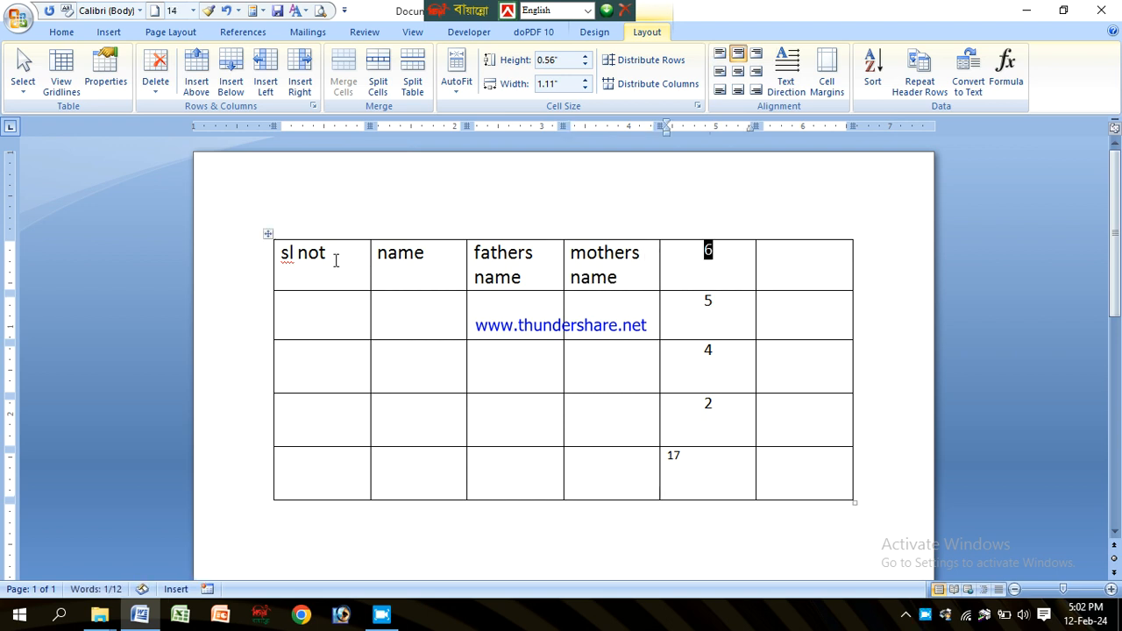
Step: Replace the 6 with the header date of birth and type year in the last header cell
{"action": "type", "text": "date of birth"}
{"action": "key", "text": "Tab"}
{"action": "type", "text": "year"}
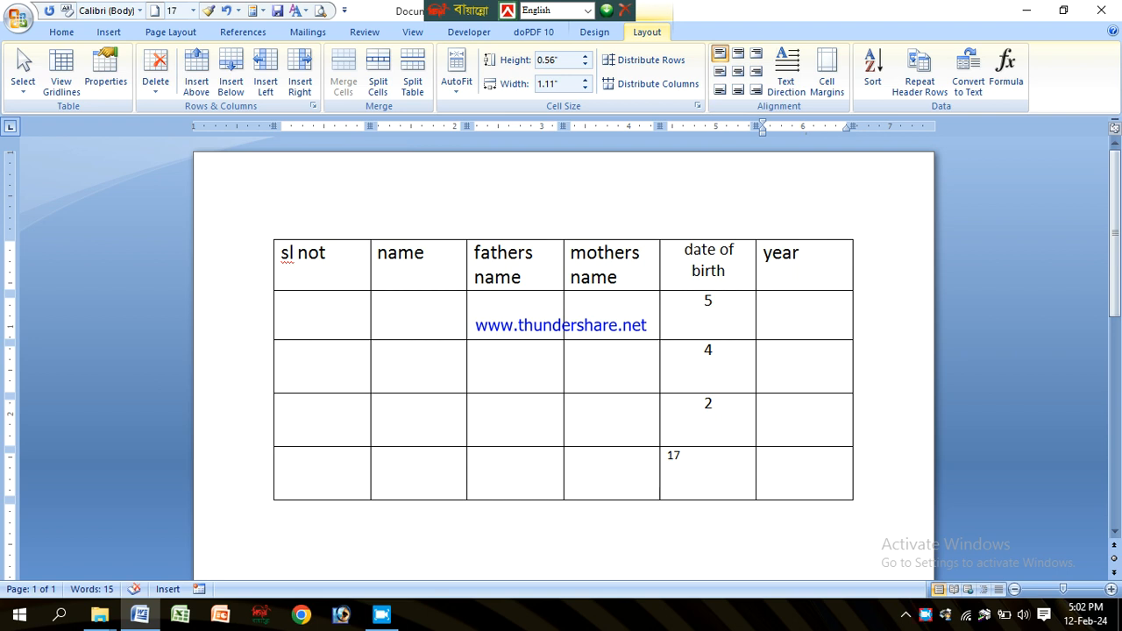
Step: Correct the first header to read sl no
{"action": "left_click", "coordinate": [318, 315]}
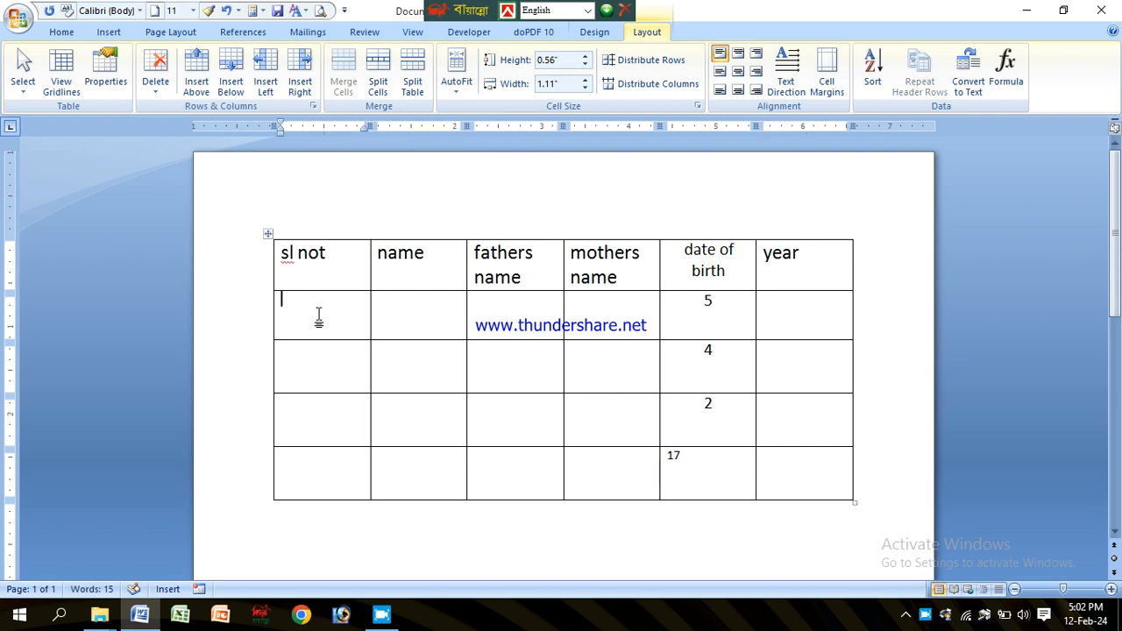
{"action": "left_click", "coordinate": [320, 254]}
{"action": "left_click", "coordinate": [343, 251]}
{"action": "key", "text": "BackSpace"}
Step: Apply automatic numbering to the first column's cells below the header
{"action": "left_click", "coordinate": [330, 316]}
{"action": "left_click_drag", "start_coordinate": [329, 320], "coordinate": [318, 494]}
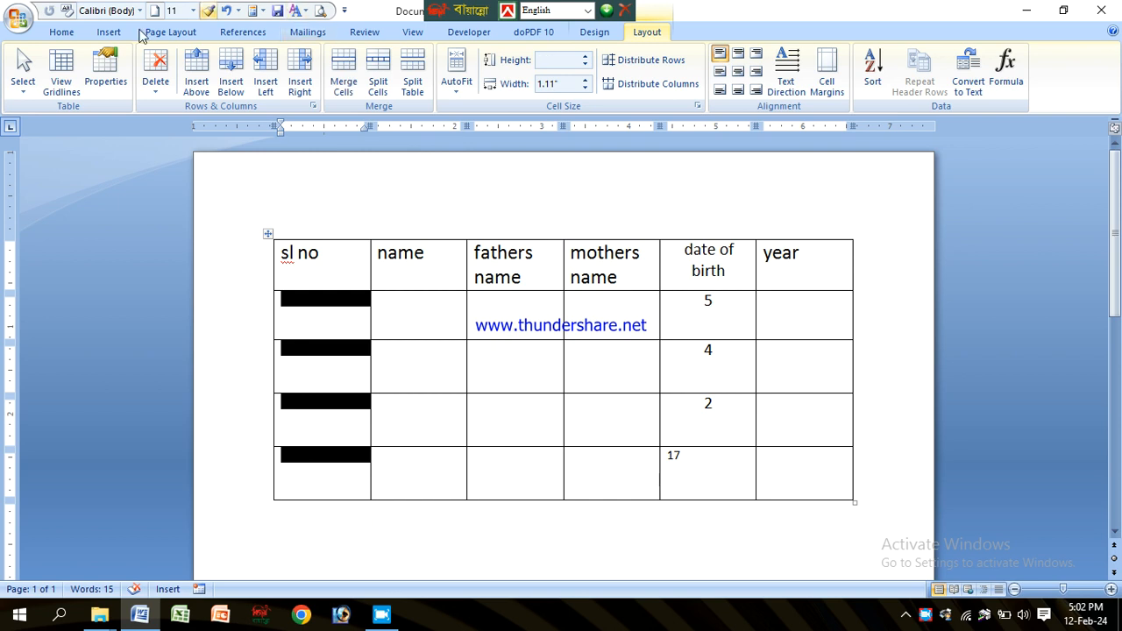
{"action": "left_click", "coordinate": [62, 32]}
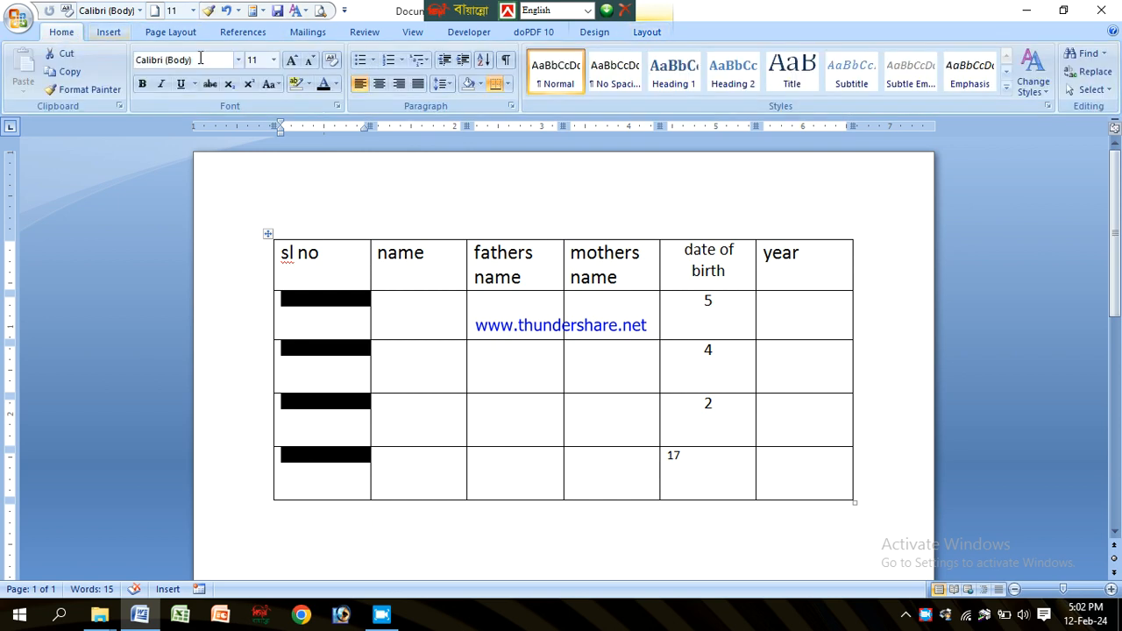
{"action": "left_click", "coordinate": [390, 59]}
{"action": "left_click", "coordinate": [420, 332]}
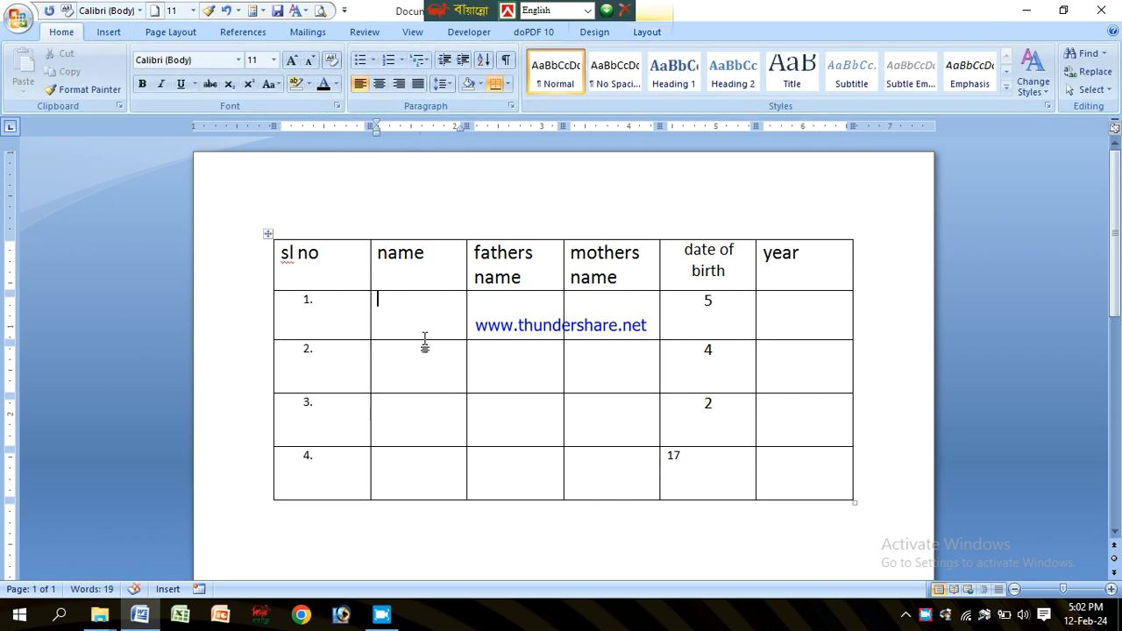
Step: Add numbered rows to the table down to row 23
{"action": "left_click", "coordinate": [785, 479]}
{"action": "key", "text": "Tab"}
{"action": "key", "text": "Tab"}
{"action": "key", "text": "Tab"}
{"action": "key", "text": "Tab"}
{"action": "key", "text": "Tab"}
{"action": "key", "text": "Tab"}
{"action": "key", "text": "Tab"}
{"action": "key", "text": "Tab"}
{"action": "key", "text": "Tab"}
{"action": "key", "text": "Tab"}
{"action": "key", "text": "Tab"}
{"action": "key", "text": "Tab"}
{"action": "key", "text": "Tab"}
{"action": "key", "text": "Tab"}
{"action": "key", "text": "Tab"}
{"action": "key", "text": "Tab"}
{"action": "key", "text": "Tab"}
{"action": "key", "text": "Tab"}
{"action": "key", "text": "Tab"}
{"action": "key", "text": "Tab"}
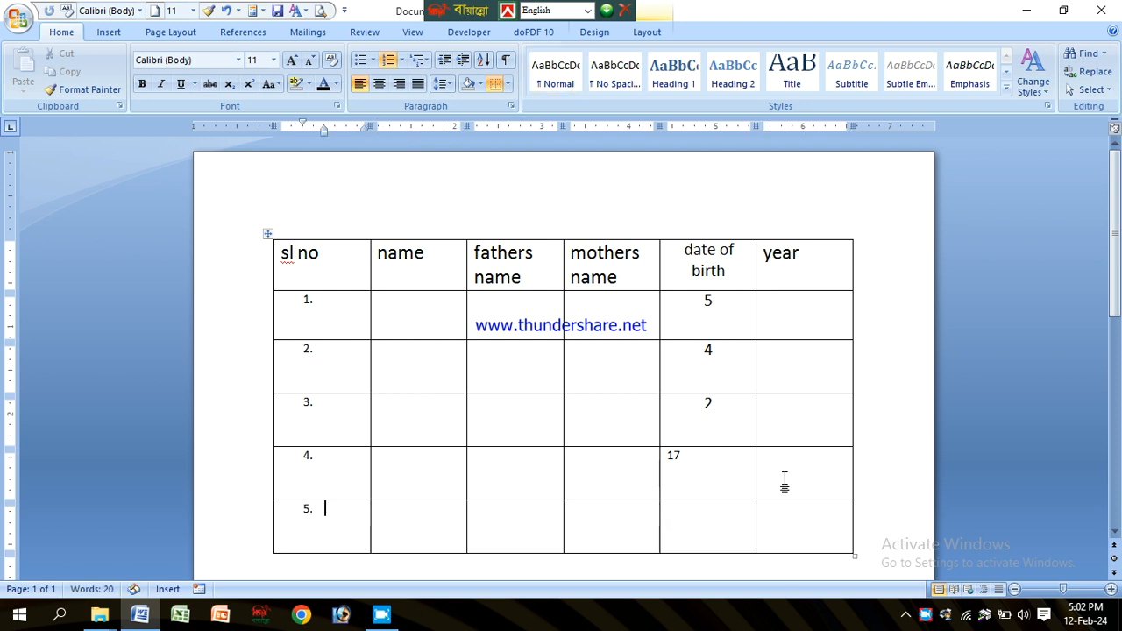
{"action": "key", "text": "Tab"}
{"action": "key", "text": "Tab"}
{"action": "key", "text": "Tab"}
{"action": "key", "text": "Tab"}
{"action": "key", "text": "Tab"}
{"action": "key", "text": "Tab"}
{"action": "key", "text": "Tab"}
{"action": "key", "text": "Tab"}
{"action": "key", "text": "Tab"}
{"action": "key", "text": "Tab"}
{"action": "key", "text": "Tab"}
{"action": "key", "text": "Tab"}
{"action": "key", "text": "Tab"}
{"action": "key", "text": "Tab"}
{"action": "key", "text": "Tab"}
{"action": "key", "text": "Tab"}
{"action": "key", "text": "Tab"}
{"action": "key", "text": "Tab"}
{"action": "key", "text": "Tab"}
{"action": "key", "text": "Tab"}
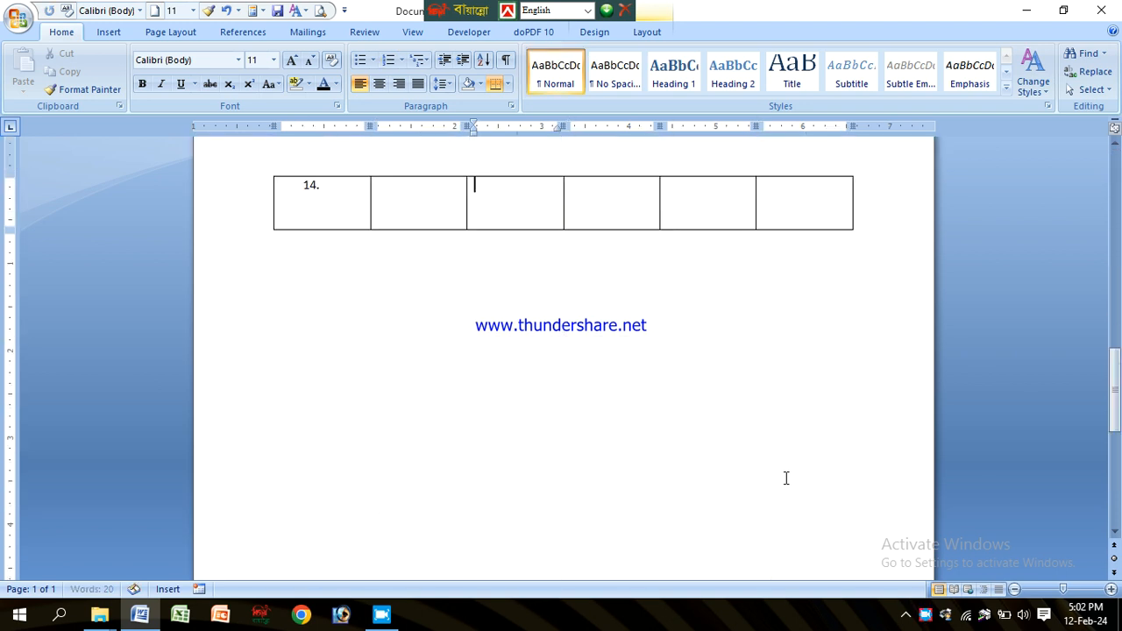
{"action": "key", "text": "Tab"}
{"action": "key", "text": "Tab"}
{"action": "key", "text": "Tab"}
{"action": "key", "text": "Tab"}
{"action": "key", "text": "Tab"}
{"action": "key", "text": "Tab"}
{"action": "key", "text": "Tab"}
{"action": "key", "text": "Tab"}
{"action": "key", "text": "Tab"}
{"action": "key", "text": "Tab"}
{"action": "key", "text": "Tab"}
{"action": "key", "text": "Tab"}
{"action": "key", "text": "Tab"}
{"action": "key", "text": "Tab"}
{"action": "key", "text": "Tab"}
{"action": "key", "text": "Tab"}
{"action": "key", "text": "Tab"}
{"action": "key", "text": "Tab"}
{"action": "key", "text": "Tab"}
{"action": "key", "text": "Tab"}
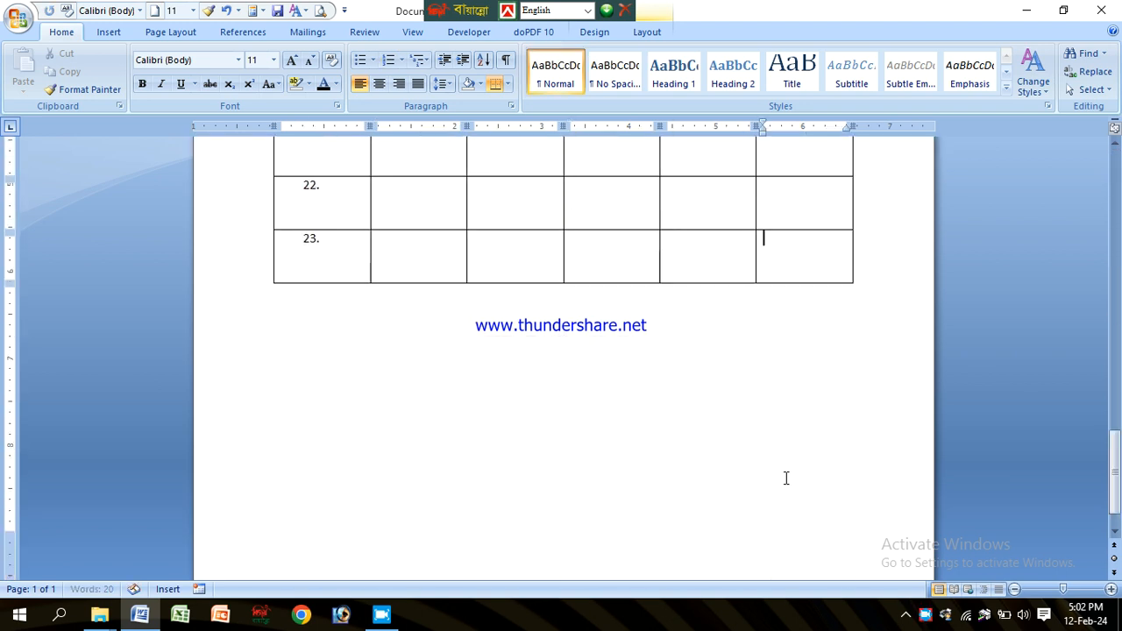
{"action": "scroll", "coordinate": [803, 430], "scroll_direction": "up", "scroll_amount": 6}
{"action": "scroll", "coordinate": [802, 429], "scroll_direction": "up", "scroll_amount": 15}
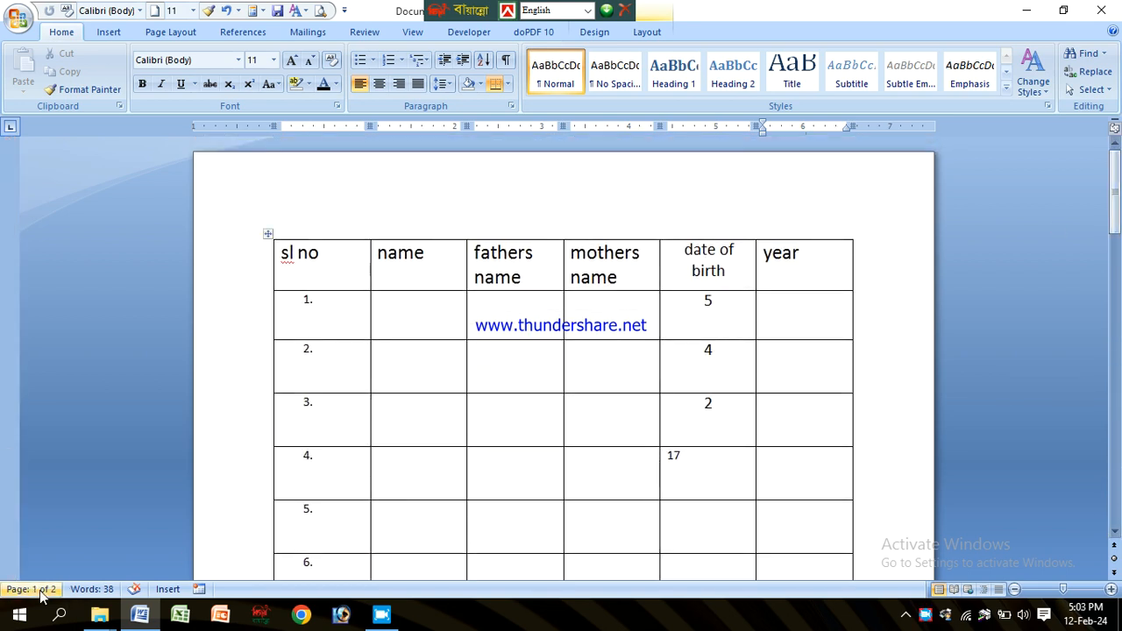
{"action": "left_click", "coordinate": [506, 315]}
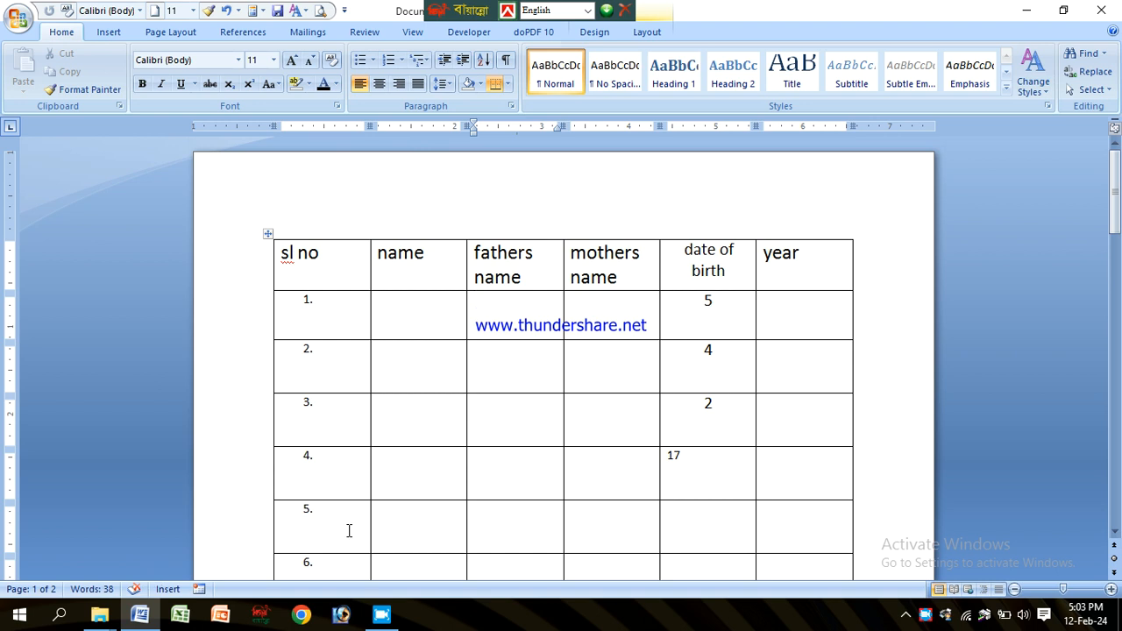
{"action": "left_click_drag", "start_coordinate": [1115, 192], "coordinate": [1118, 452]}
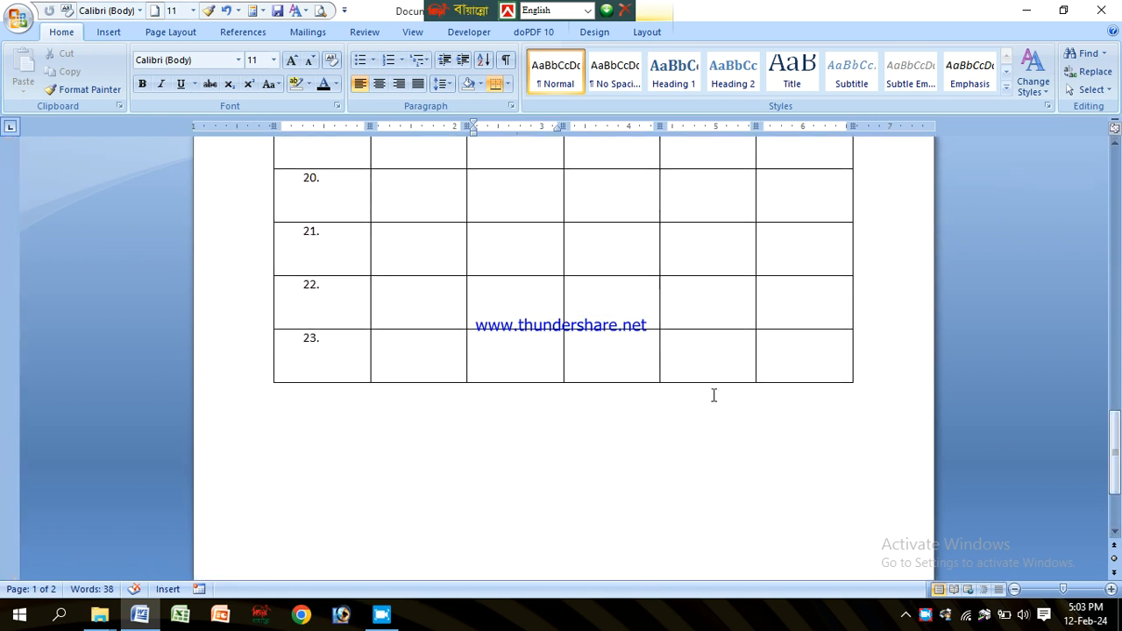
Step: Add more numbered rows to the end of the table, down to row 38
{"action": "left_click", "coordinate": [813, 364]}
{"action": "key", "text": "Tab"}
{"action": "key", "text": "Tab"}
{"action": "key", "text": "Tab"}
{"action": "key", "text": "Tab"}
{"action": "key", "text": "Tab"}
{"action": "key", "text": "Tab"}
{"action": "key", "text": "Tab"}
{"action": "key", "text": "Tab"}
{"action": "key", "text": "Tab"}
{"action": "key", "text": "Tab"}
{"action": "key", "text": "Tab"}
{"action": "key", "text": "Tab"}
{"action": "key", "text": "Tab"}
{"action": "key", "text": "Tab"}
{"action": "key", "text": "Tab"}
{"action": "key", "text": "Tab"}
{"action": "key", "text": "Tab"}
{"action": "key", "text": "Tab"}
{"action": "key", "text": "Tab"}
{"action": "key", "text": "Tab"}
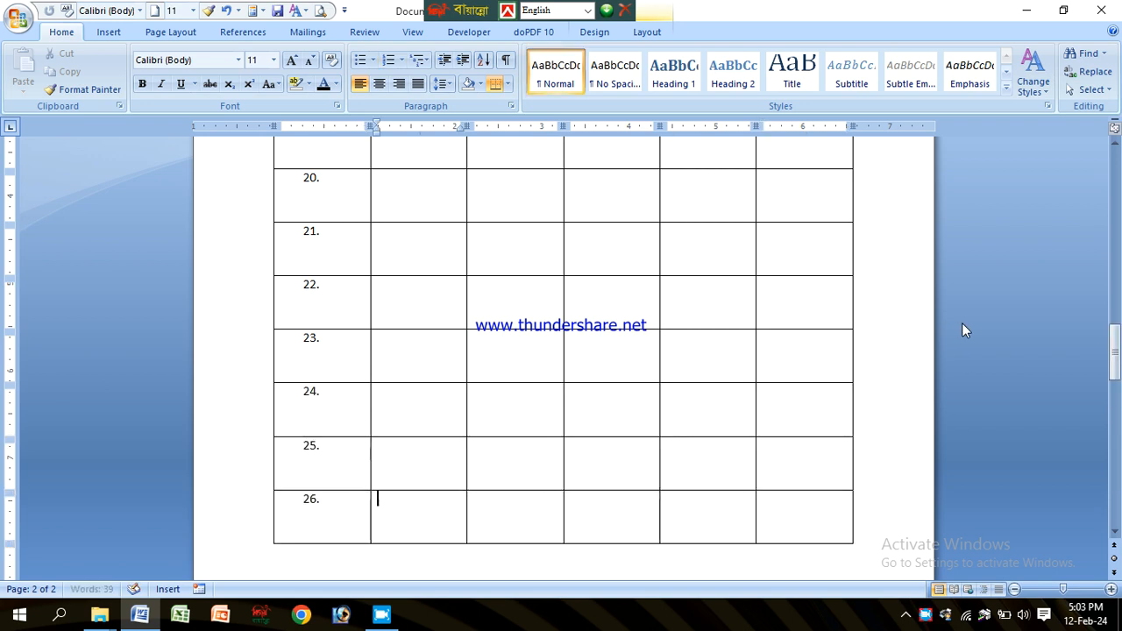
{"action": "key", "text": "Tab"}
{"action": "key", "text": "Tab"}
{"action": "key", "text": "Tab"}
{"action": "key", "text": "Tab"}
{"action": "key", "text": "Tab"}
{"action": "key", "text": "Tab"}
{"action": "key", "text": "Tab"}
{"action": "key", "text": "Tab"}
{"action": "key", "text": "Tab"}
{"action": "key", "text": "Tab"}
{"action": "key", "text": "Tab"}
{"action": "key", "text": "Tab"}
{"action": "key", "text": "Tab"}
{"action": "key", "text": "Tab"}
{"action": "key", "text": "Tab"}
{"action": "key", "text": "Tab"}
{"action": "key", "text": "Tab"}
{"action": "key", "text": "Tab"}
{"action": "key", "text": "Tab"}
{"action": "key", "text": "Tab"}
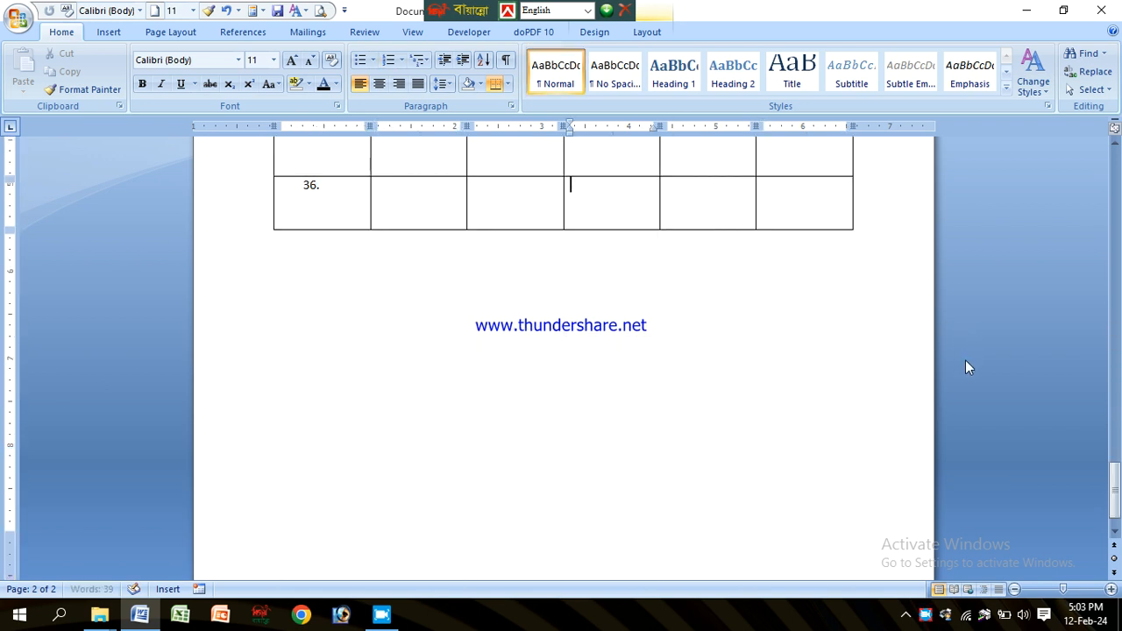
{"action": "left_click", "coordinate": [717, 160]}
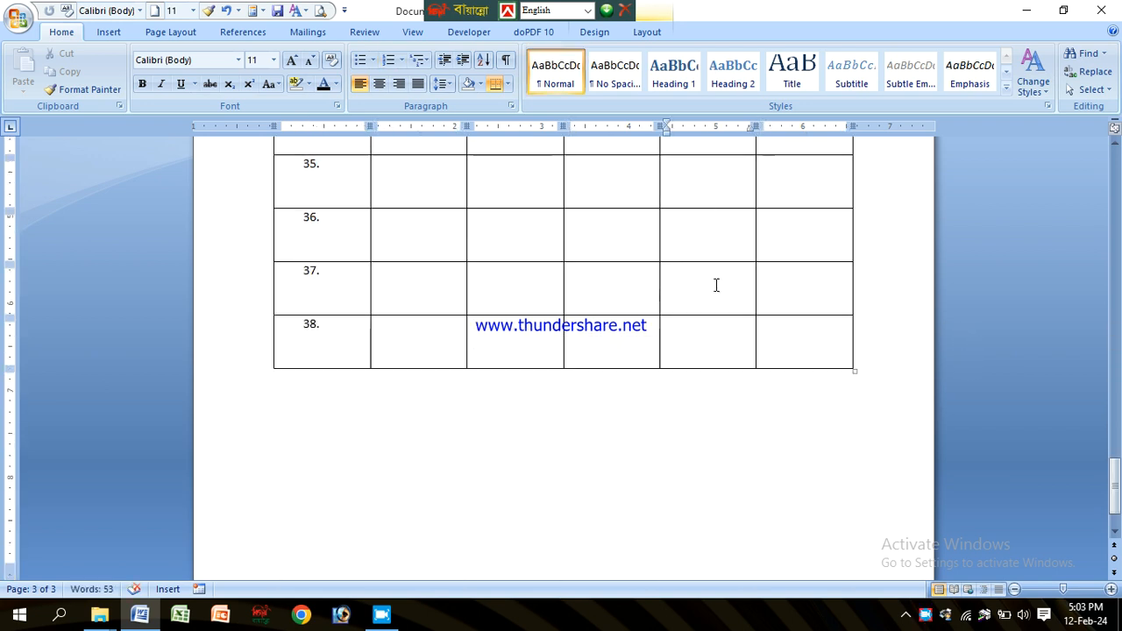
Step: Examine how the table continues onto the second page without its header row
{"action": "scroll", "coordinate": [716, 284], "scroll_direction": "down", "scroll_amount": 9}
{"action": "scroll", "coordinate": [408, 195], "scroll_direction": "up", "scroll_amount": 4}
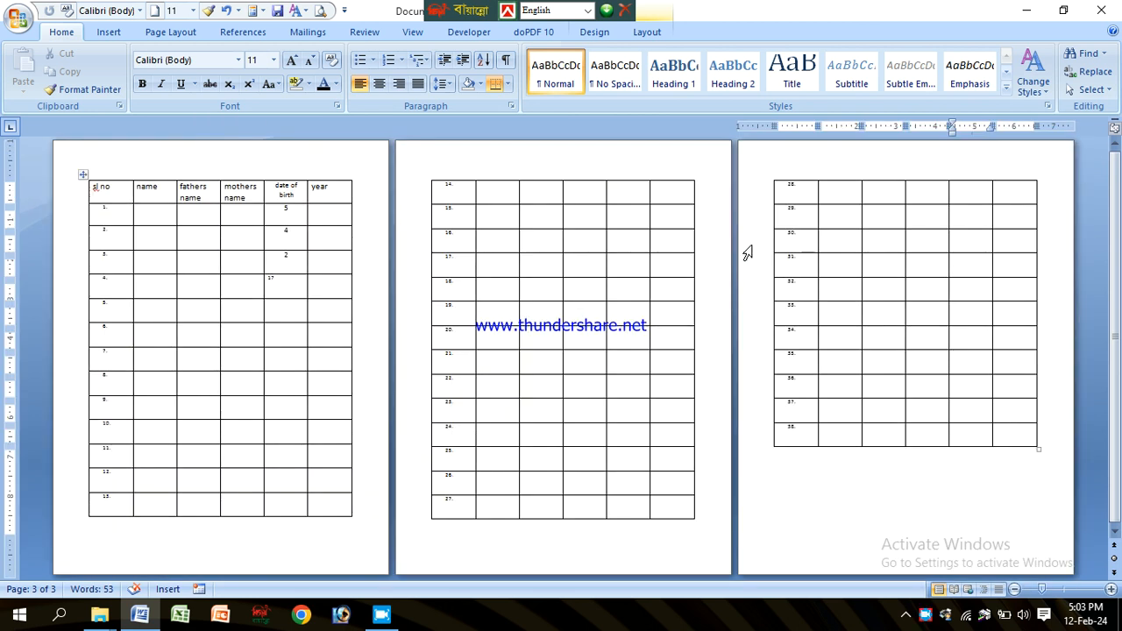
{"action": "left_click", "coordinate": [492, 194]}
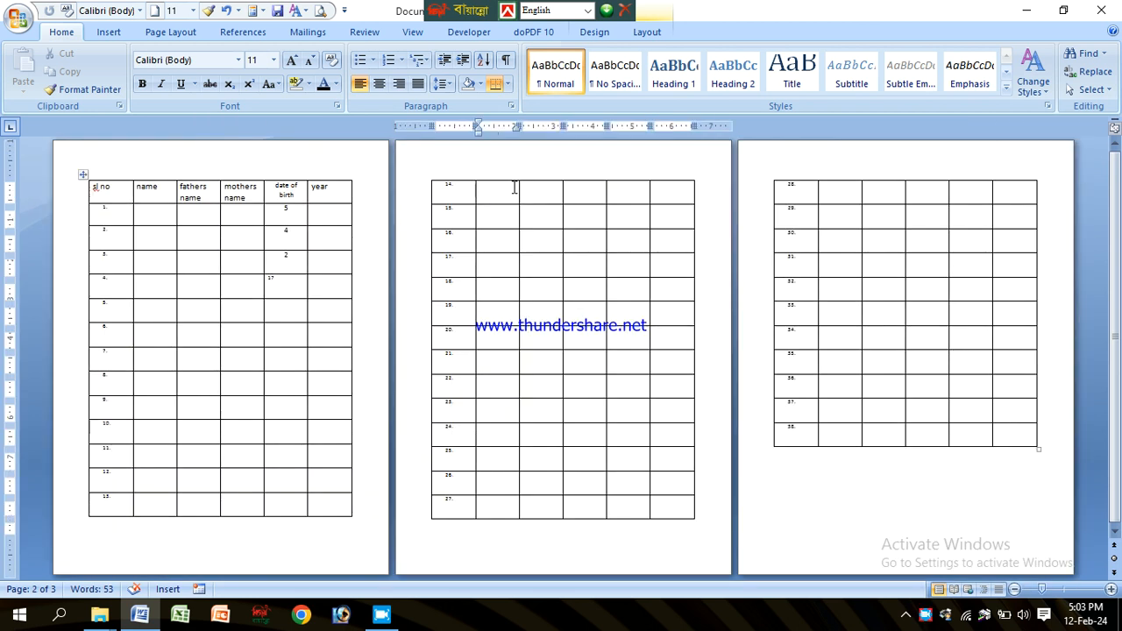
{"action": "scroll", "coordinate": [515, 188], "scroll_direction": "up", "scroll_amount": 4}
{"action": "left_click_drag", "start_coordinate": [443, 245], "coordinate": [752, 250]}
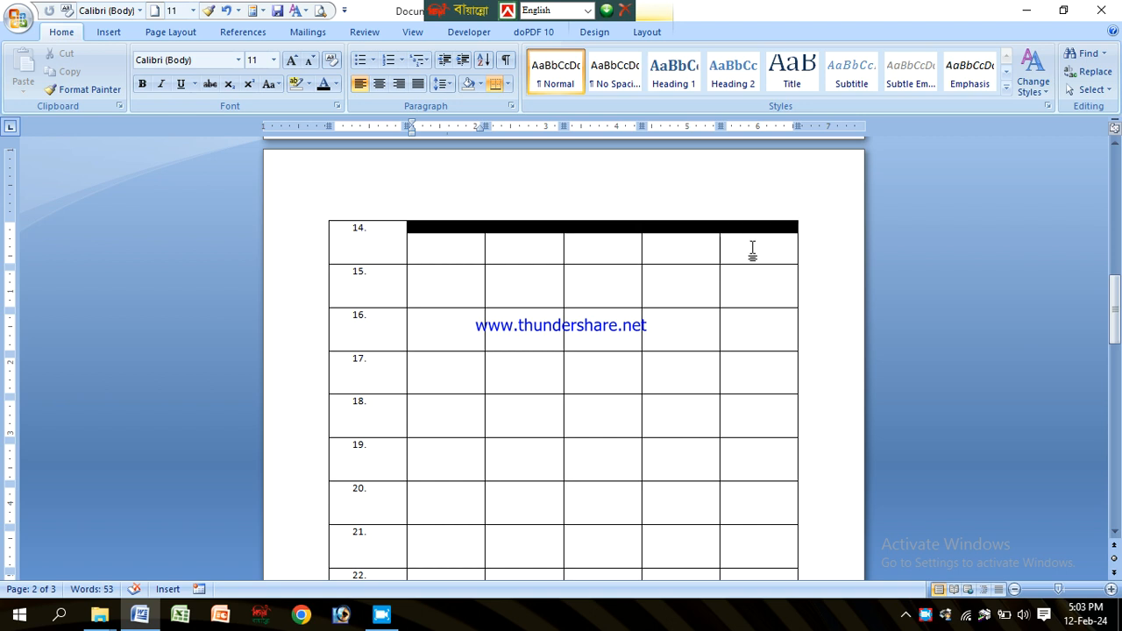
{"action": "left_click", "coordinate": [500, 232]}
{"action": "left_click", "coordinate": [390, 229]}
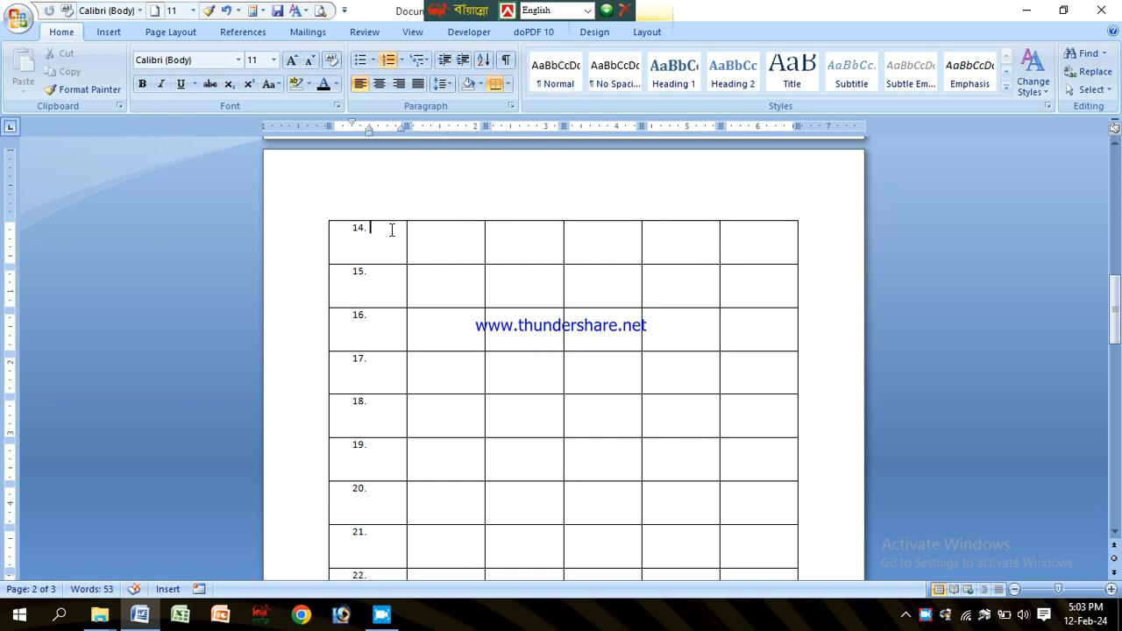
{"action": "left_click", "coordinate": [529, 241]}
{"action": "left_click", "coordinate": [577, 239]}
{"action": "left_click", "coordinate": [682, 246]}
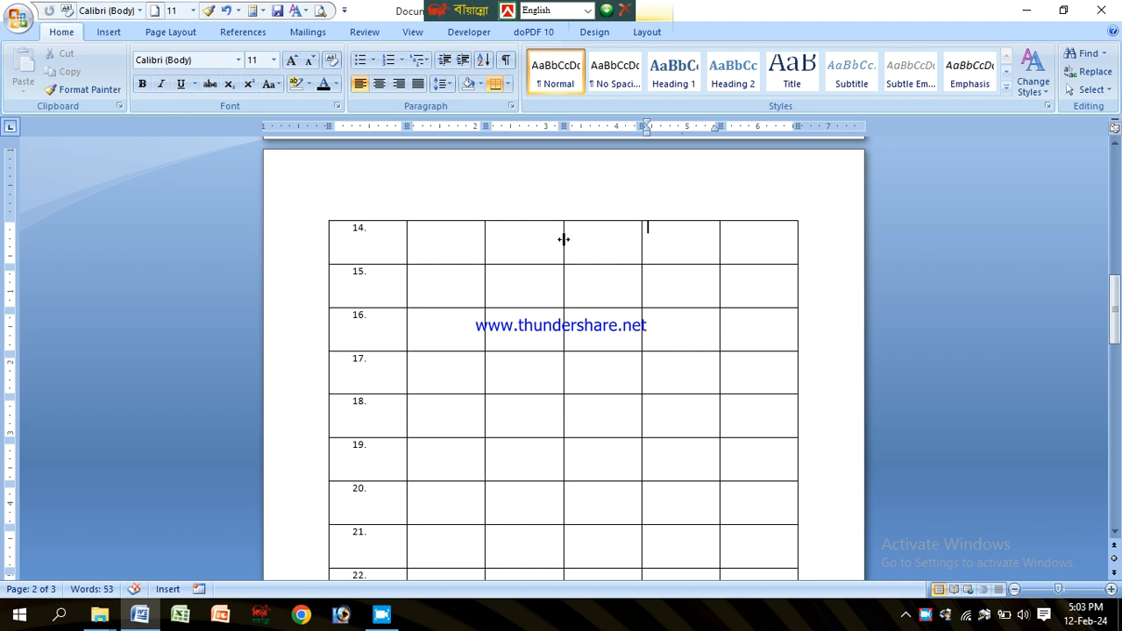
{"action": "left_click", "coordinate": [522, 238]}
{"action": "left_click", "coordinate": [478, 235]}
{"action": "left_click", "coordinate": [372, 245]}
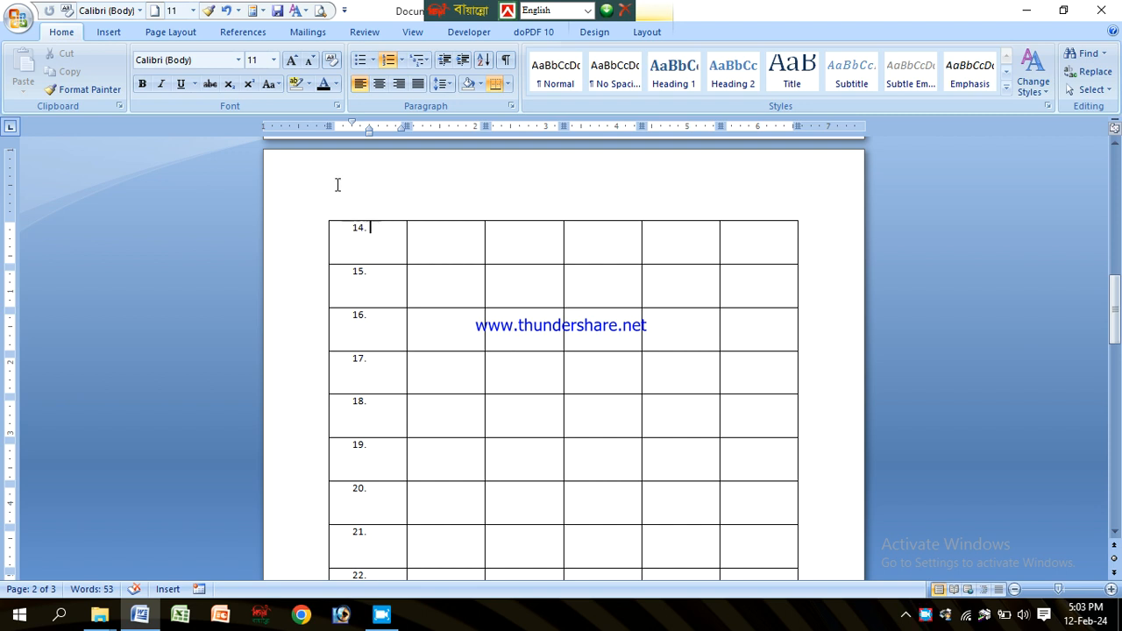
{"action": "left_click", "coordinate": [390, 61]}
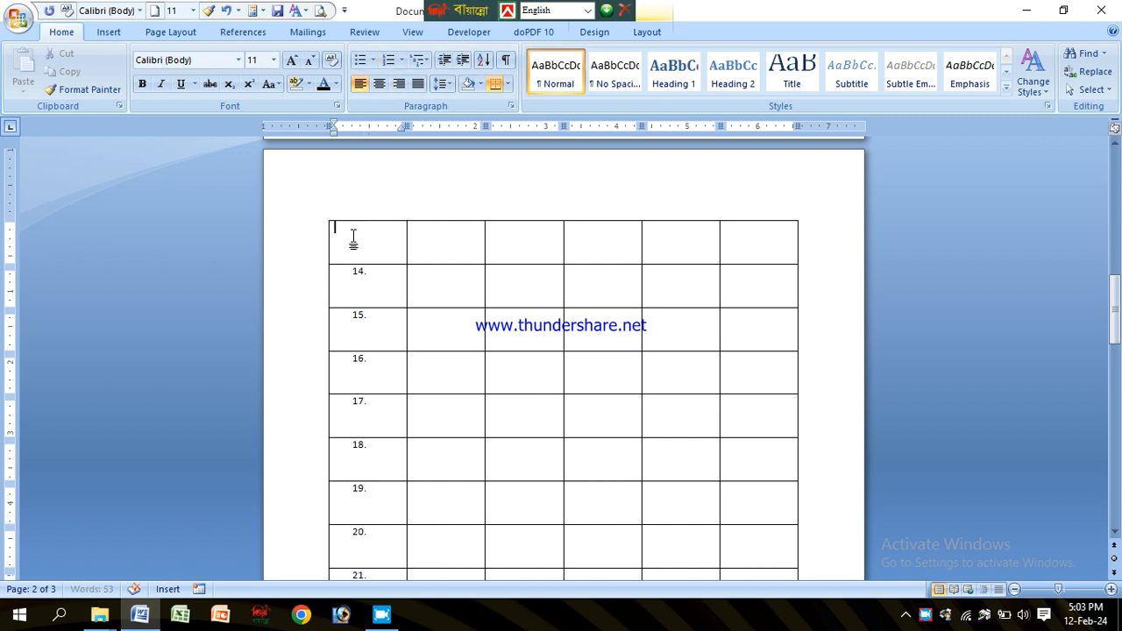
{"action": "type", "text": "sl"}
{"action": "key", "text": "Tab"}
{"action": "type", "text": "fatrh"}
{"action": "scroll", "coordinate": [363, 241], "scroll_direction": "up", "scroll_amount": 4, "text": "ctrl"}
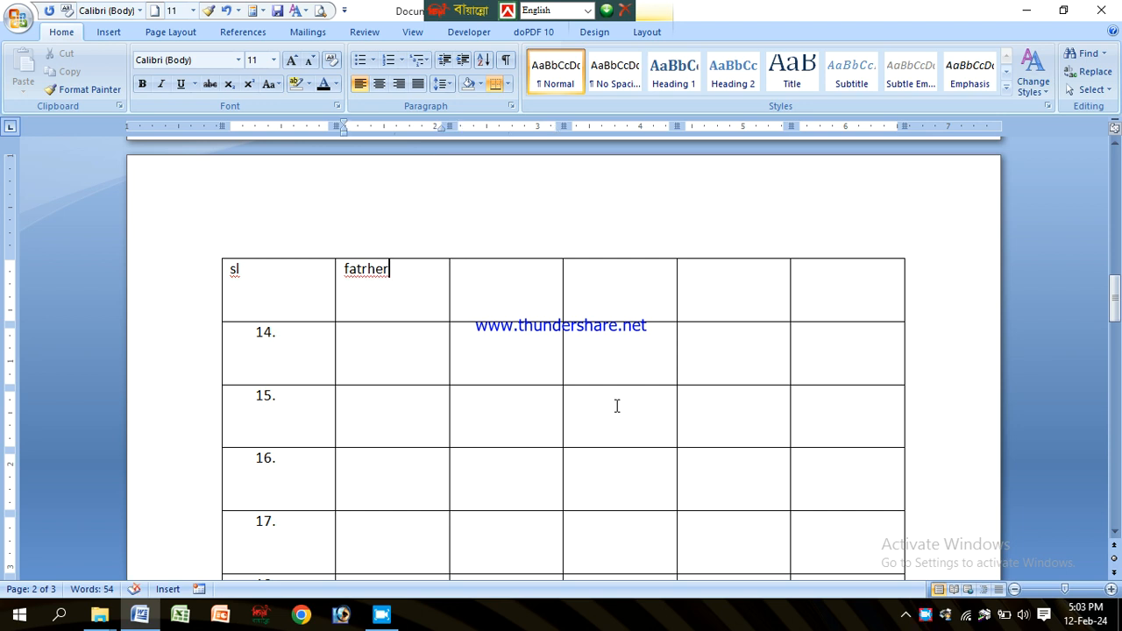
{"action": "scroll", "coordinate": [421, 441], "scroll_direction": "down", "scroll_amount": 4}
{"action": "scroll", "coordinate": [451, 261], "scroll_direction": "down", "scroll_amount": 2, "text": "ctrl"}
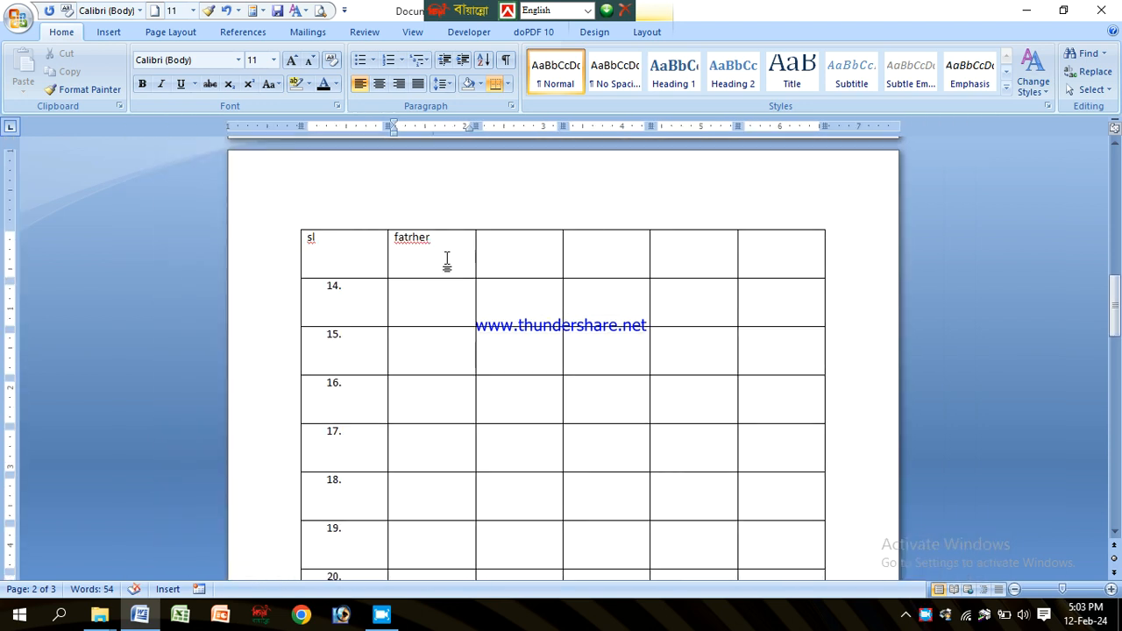
{"action": "left_click", "coordinate": [525, 249]}
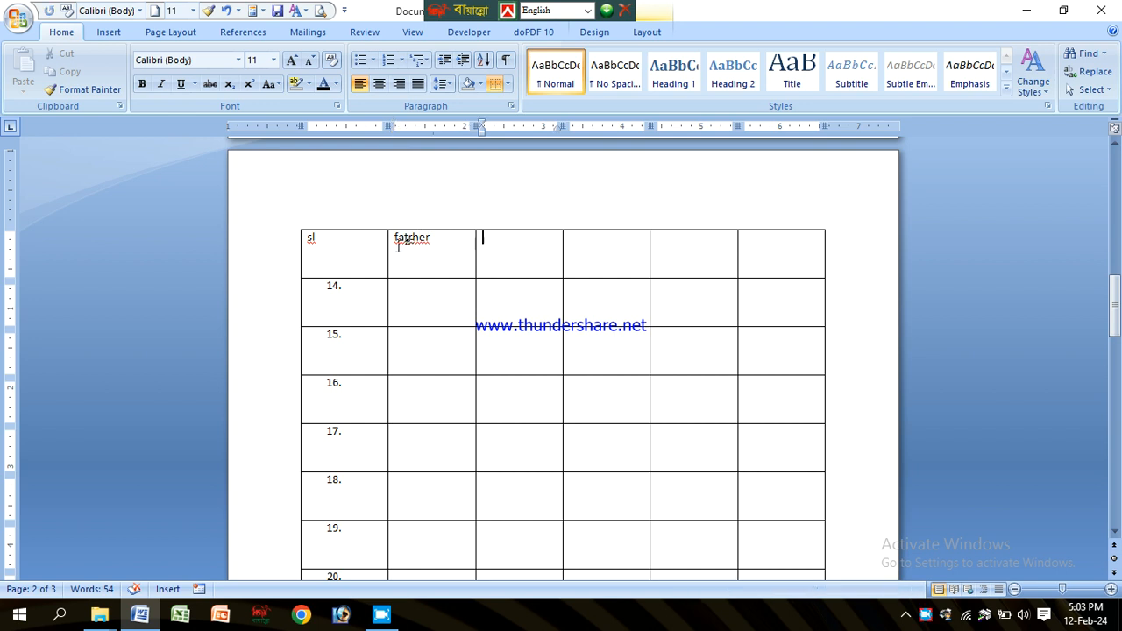
{"action": "left_click_drag", "start_coordinate": [432, 238], "coordinate": [566, 243]}
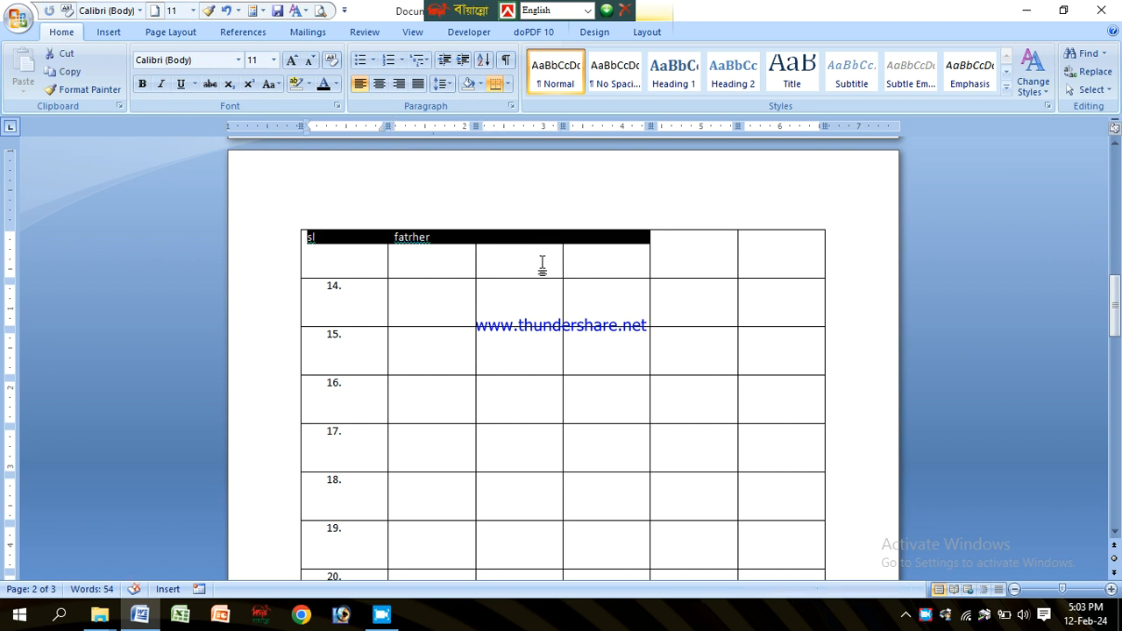
{"action": "left_click", "coordinate": [543, 264]}
{"action": "key", "text": "ctrl+z"}
{"action": "key", "text": "ctrl+z"}
{"action": "key", "text": "ctrl+z"}
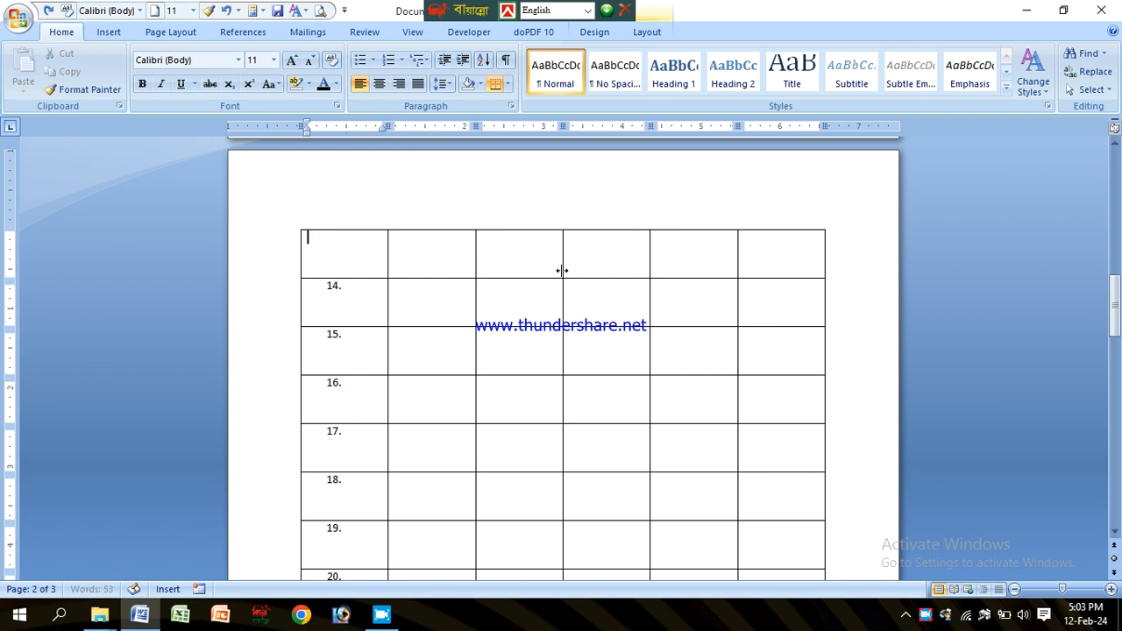
Step: Select the table's header row and set it to repeat at the top of every page
{"action": "left_click", "coordinate": [478, 257]}
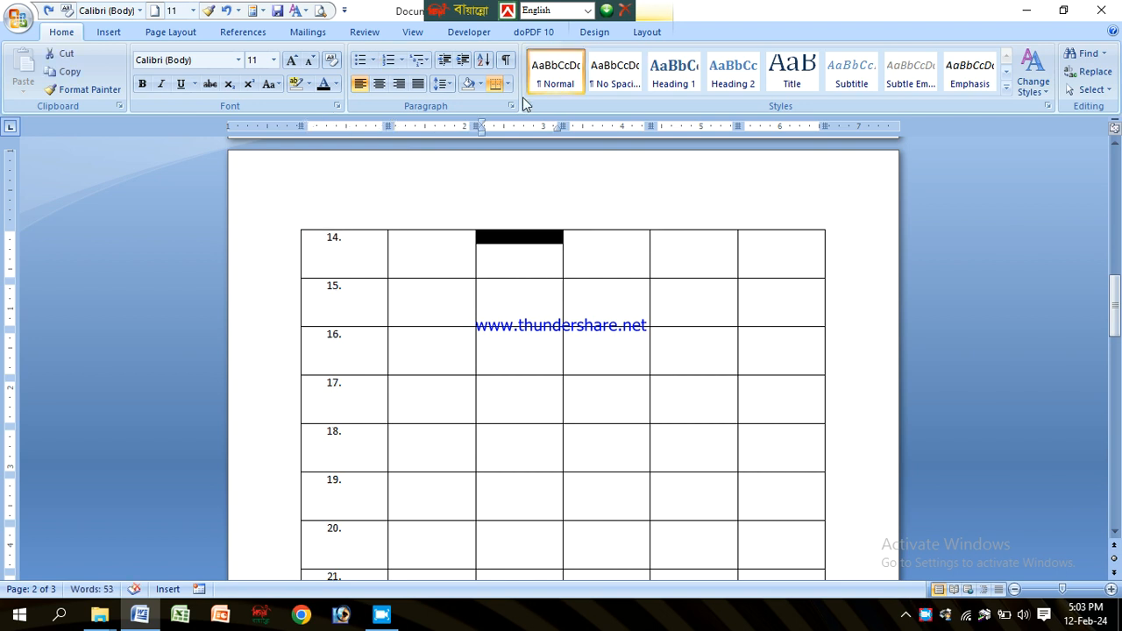
{"action": "left_click", "coordinate": [653, 33]}
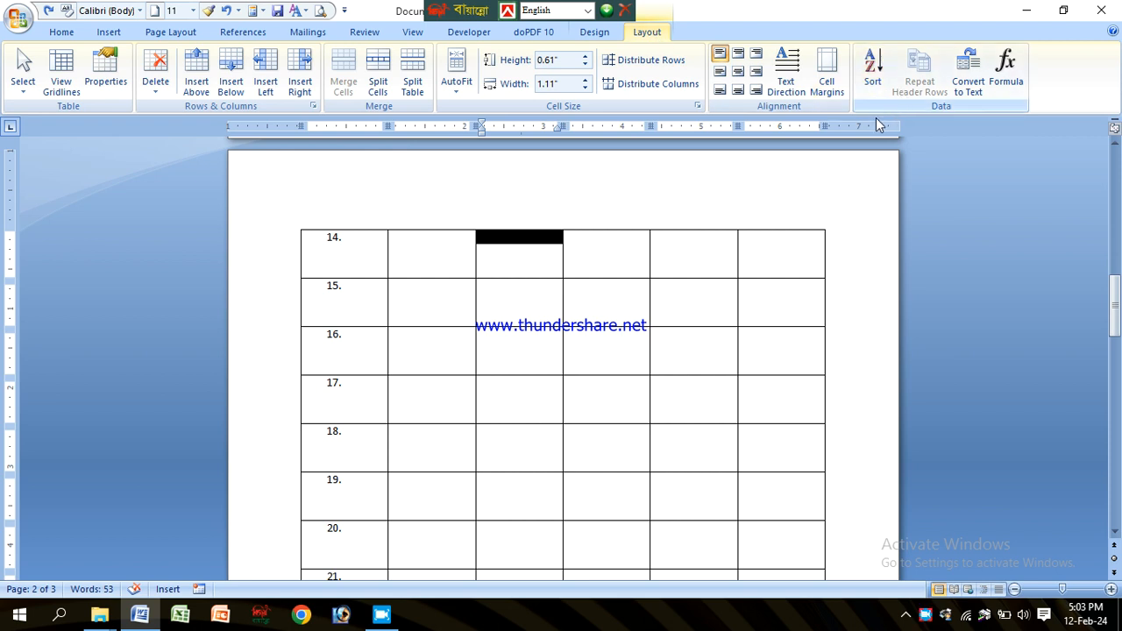
{"action": "left_click", "coordinate": [452, 240]}
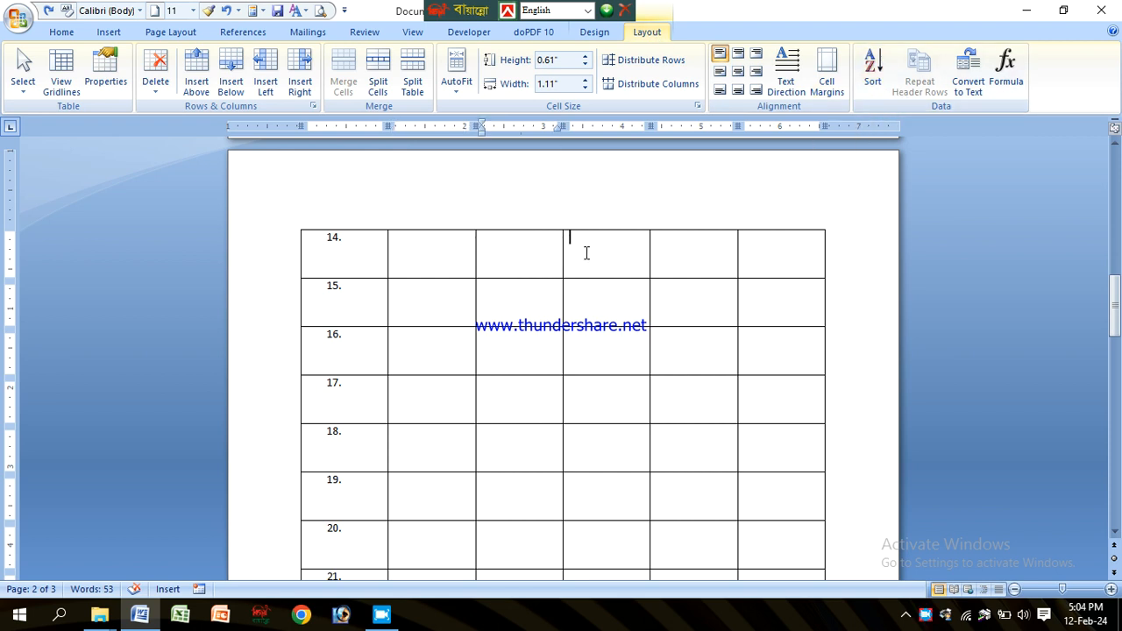
{"action": "left_click_drag", "start_coordinate": [1115, 307], "coordinate": [1117, 386]}
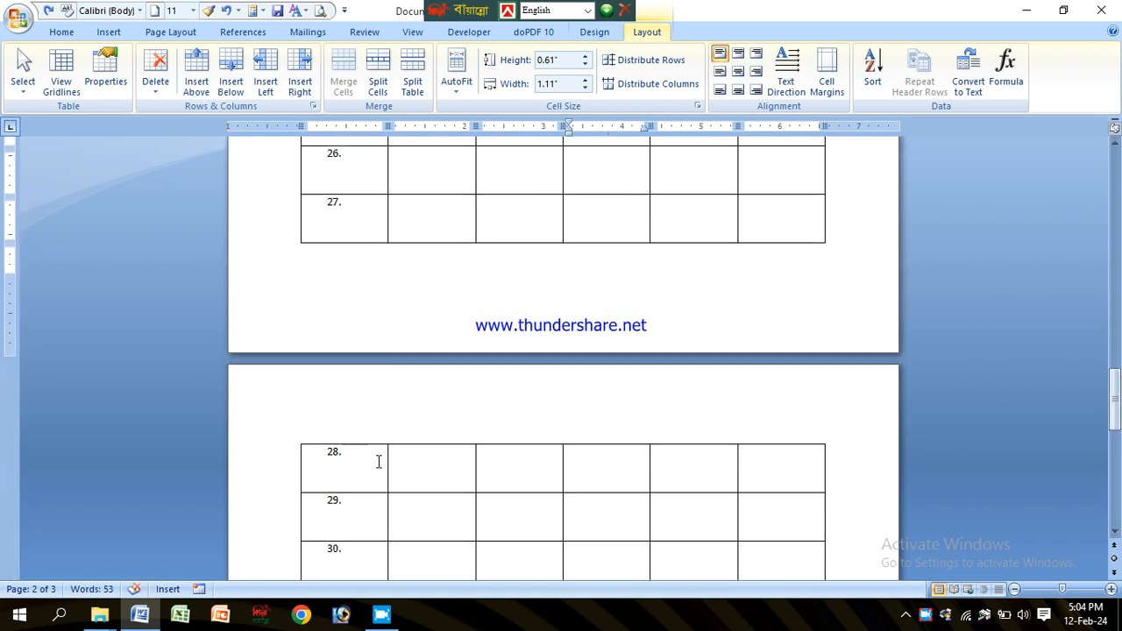
{"action": "left_click", "coordinate": [515, 469]}
{"action": "left_click", "coordinate": [392, 456]}
{"action": "left_click_drag", "start_coordinate": [1115, 399], "coordinate": [1115, 173]}
{"action": "scroll", "coordinate": [626, 290], "scroll_direction": "down", "scroll_amount": 4}
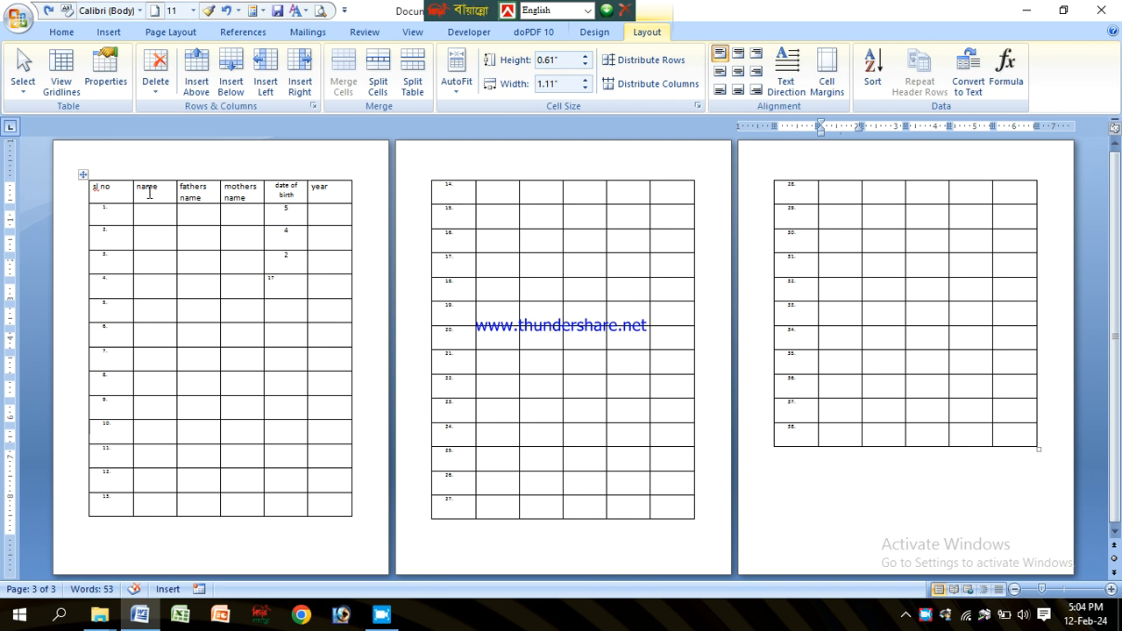
{"action": "left_click", "coordinate": [316, 187]}
{"action": "scroll", "coordinate": [343, 218], "scroll_direction": "up", "scroll_amount": 4}
{"action": "left_click", "coordinate": [357, 286]}
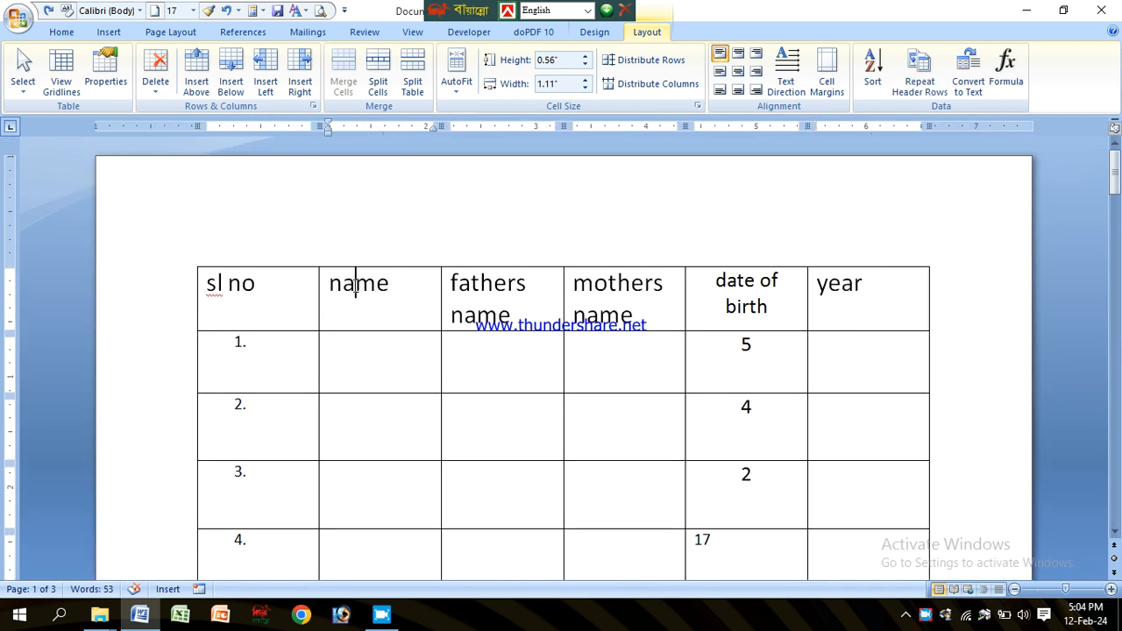
{"action": "left_click_drag", "start_coordinate": [224, 284], "coordinate": [851, 300]}
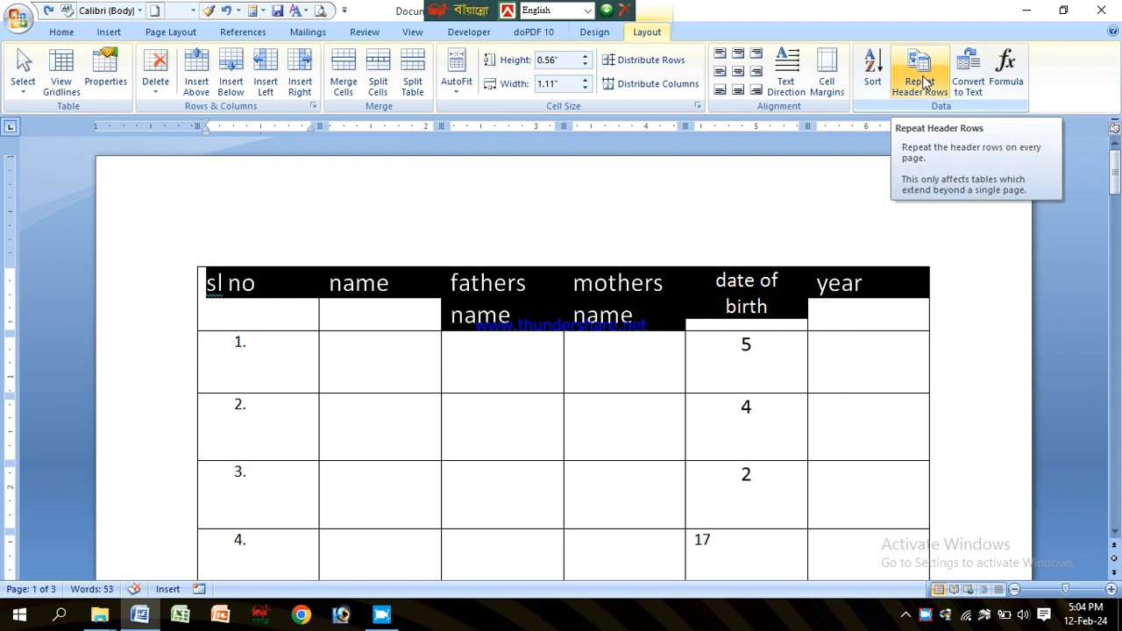
{"action": "left_click", "coordinate": [927, 81]}
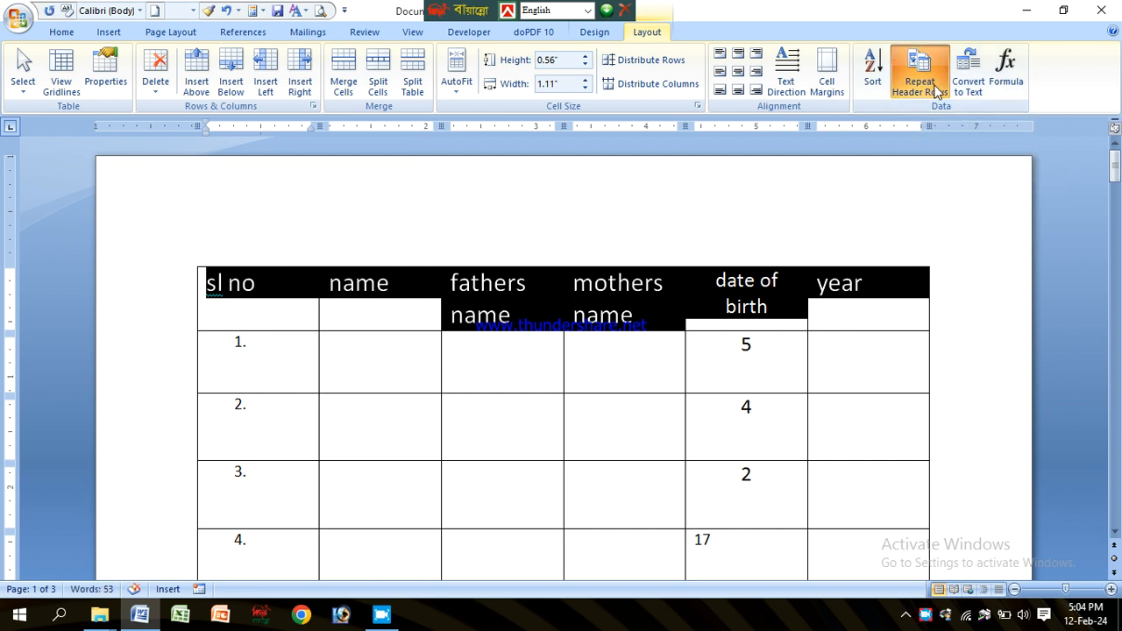
Step: Review the pages to check the header row repeated above each table section
{"action": "left_click", "coordinate": [526, 346]}
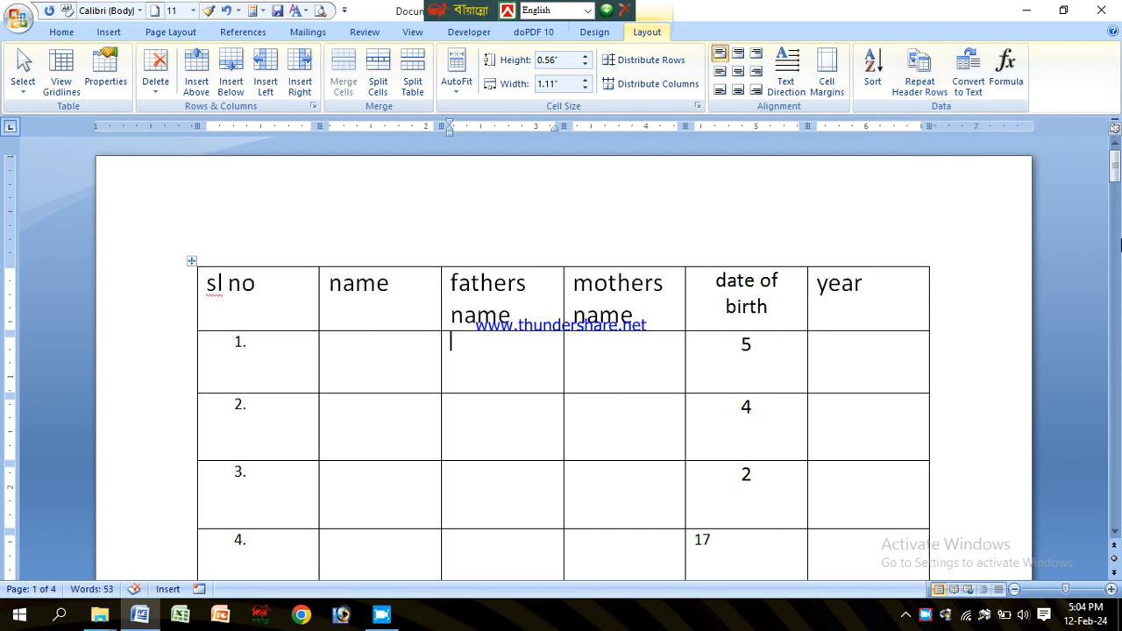
{"action": "left_click_drag", "start_coordinate": [1115, 178], "coordinate": [1115, 349]}
{"action": "left_click", "coordinate": [612, 330]}
{"action": "left_click", "coordinate": [404, 314]}
{"action": "left_click", "coordinate": [278, 310]}
{"action": "left_click", "coordinate": [348, 318]}
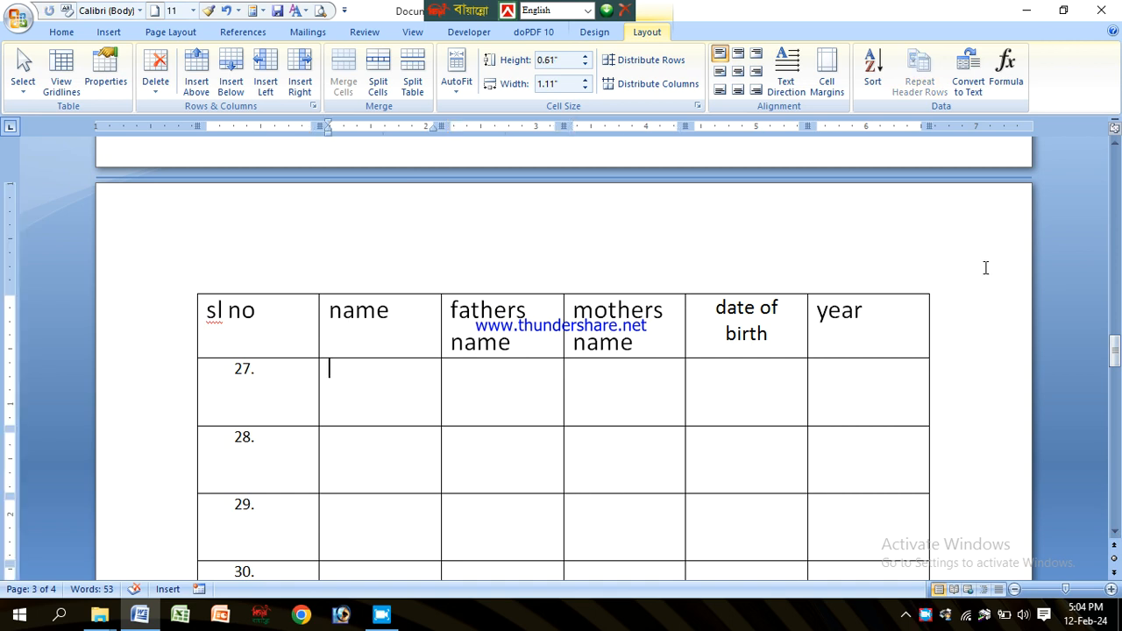
{"action": "scroll", "coordinate": [670, 277], "scroll_direction": "down", "scroll_amount": 5}
{"action": "scroll", "coordinate": [692, 213], "scroll_direction": "up", "scroll_amount": 1}
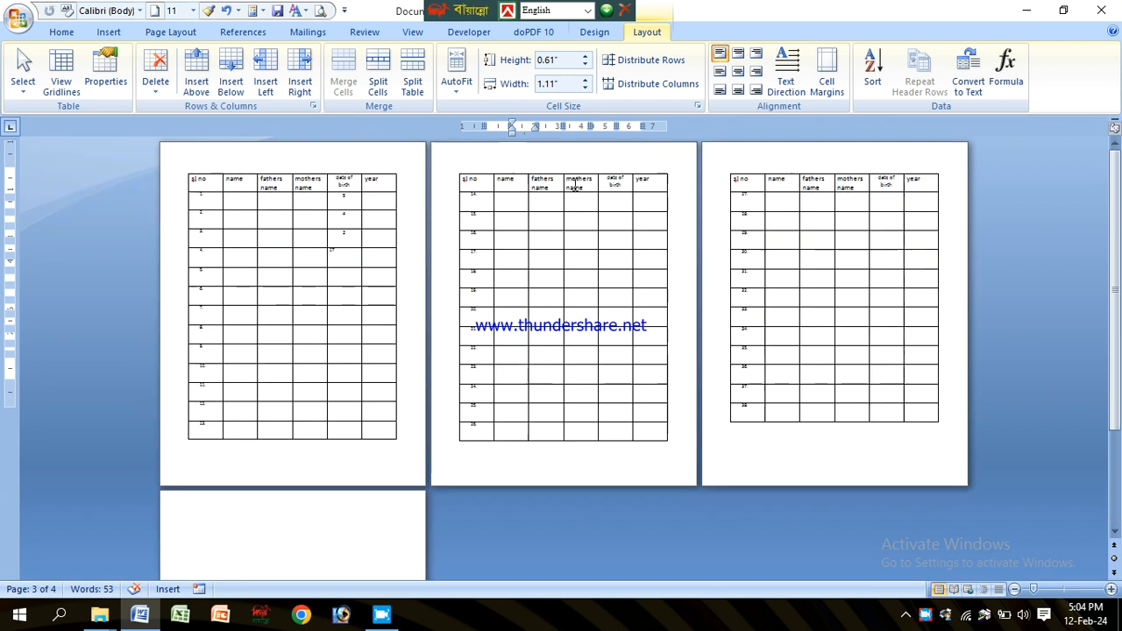
{"action": "scroll", "coordinate": [692, 213], "scroll_direction": "down", "scroll_amount": 1}
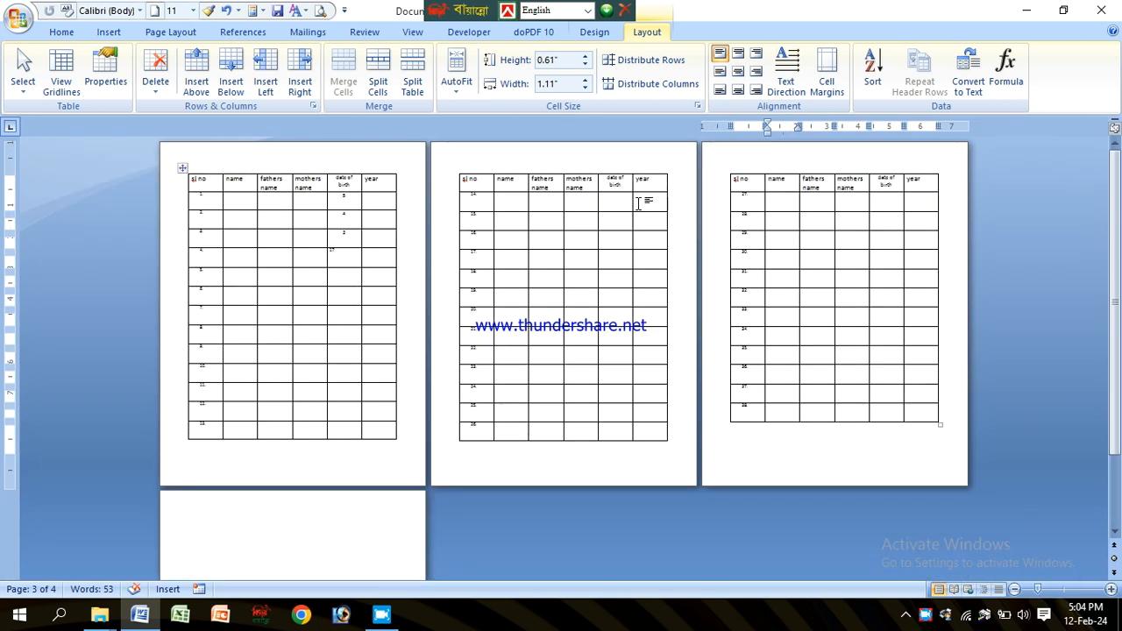
Step: Add further numbered rows to the end of the table, down to row 59
{"action": "scroll", "coordinate": [877, 403], "scroll_direction": "down", "scroll_amount": 1}
{"action": "left_click", "coordinate": [921, 397]}
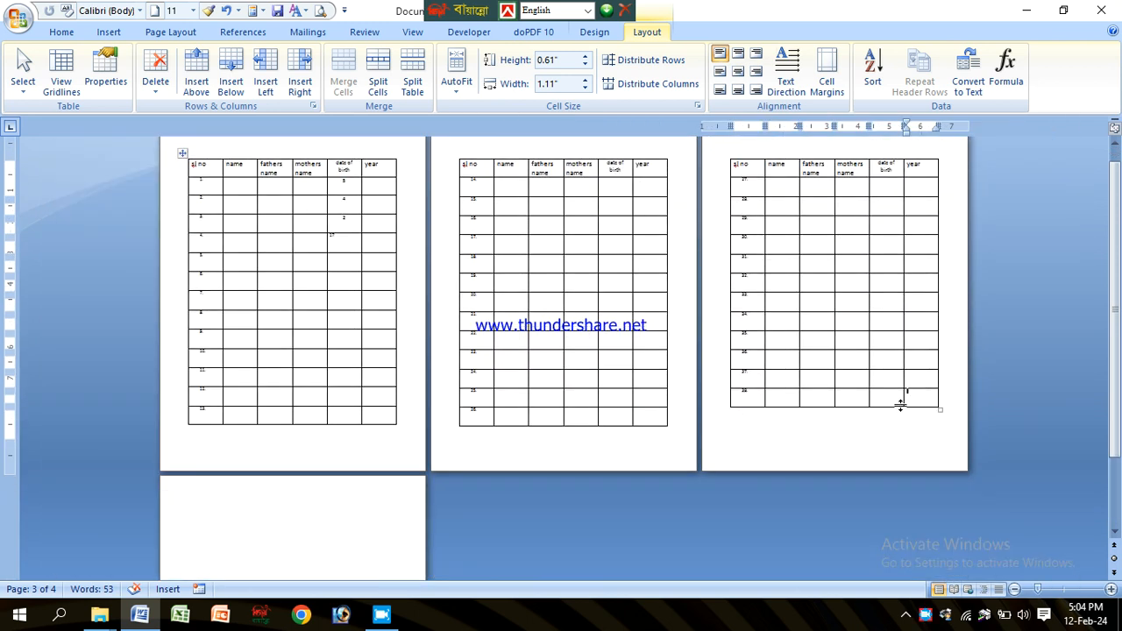
{"action": "key", "text": "Tab"}
{"action": "key", "text": "Tab"}
{"action": "key", "text": "Tab"}
{"action": "key", "text": "Tab"}
{"action": "key", "text": "Tab"}
{"action": "key", "text": "Tab"}
{"action": "key", "text": "Tab"}
{"action": "key", "text": "Tab"}
{"action": "key", "text": "Tab"}
{"action": "key", "text": "Tab"}
{"action": "key", "text": "Tab"}
{"action": "key", "text": "Tab"}
{"action": "key", "text": "Tab"}
{"action": "key", "text": "Tab"}
{"action": "key", "text": "Tab"}
{"action": "key", "text": "Tab"}
{"action": "key", "text": "Tab"}
{"action": "key", "text": "Tab"}
{"action": "key", "text": "Tab"}
{"action": "key", "text": "Tab"}
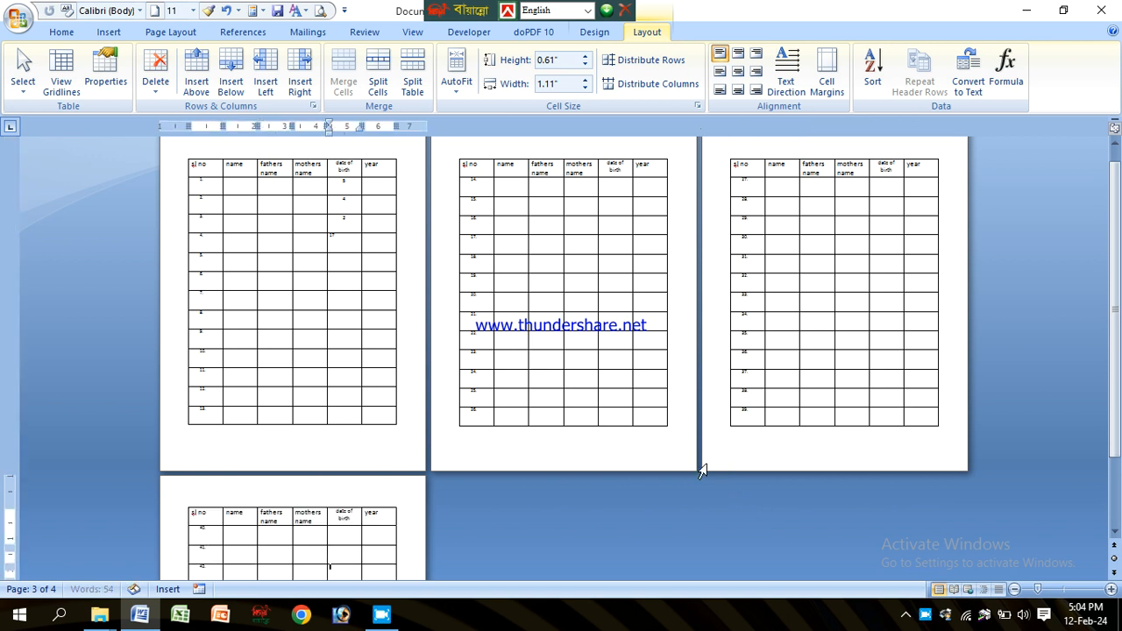
{"action": "scroll", "coordinate": [506, 297], "scroll_direction": "down", "scroll_amount": 1}
{"action": "scroll", "coordinate": [506, 296], "scroll_direction": "down", "scroll_amount": 3}
{"action": "key", "text": "Tab"}
{"action": "key", "text": "Tab"}
{"action": "key", "text": "Tab"}
{"action": "key", "text": "Tab"}
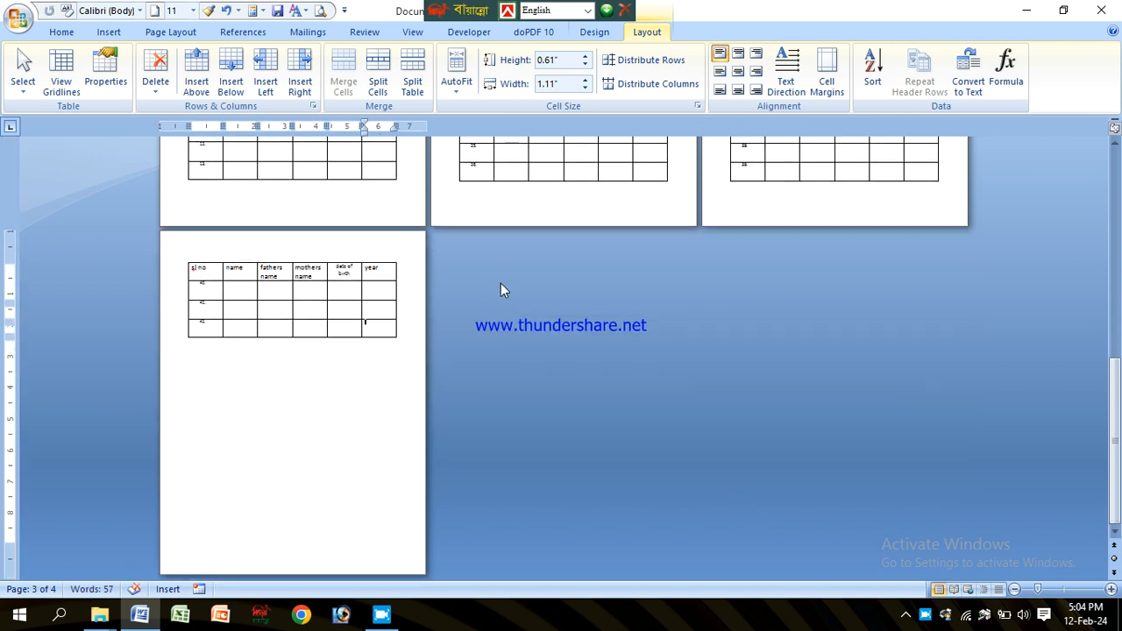
{"action": "key", "text": "Tab"}
{"action": "key", "text": "Tab"}
{"action": "key", "text": "Tab"}
{"action": "key", "text": "Tab"}
{"action": "key", "text": "Tab"}
{"action": "key", "text": "Tab"}
{"action": "key", "text": "Tab"}
{"action": "key", "text": "Tab"}
{"action": "key", "text": "Tab"}
{"action": "key", "text": "Tab"}
{"action": "key", "text": "Tab"}
{"action": "key", "text": "Tab"}
{"action": "key", "text": "Tab"}
{"action": "key", "text": "Tab"}
{"action": "key", "text": "Tab"}
{"action": "key", "text": "Tab"}
{"action": "key", "text": "Tab"}
{"action": "key", "text": "Tab"}
{"action": "key", "text": "Tab"}
{"action": "key", "text": "Tab"}
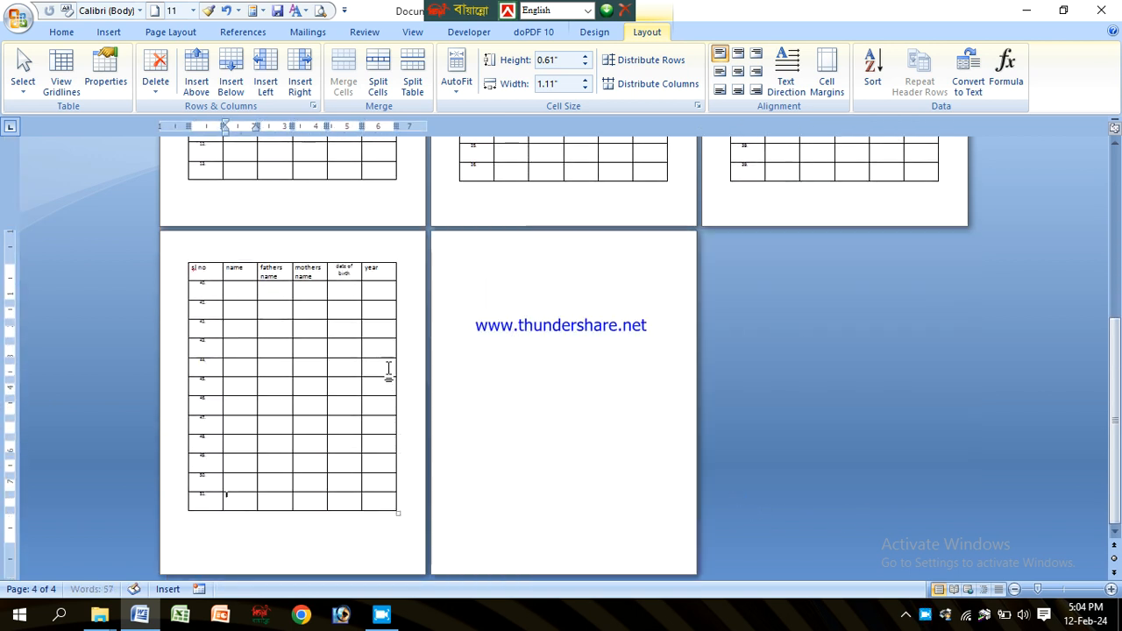
{"action": "key", "text": "Tab"}
{"action": "key", "text": "Tab"}
{"action": "key", "text": "Tab"}
{"action": "key", "text": "Tab"}
{"action": "key", "text": "Tab"}
{"action": "key", "text": "Tab"}
{"action": "key", "text": "Tab"}
{"action": "key", "text": "Tab"}
{"action": "key", "text": "Tab"}
{"action": "key", "text": "Tab"}
{"action": "key", "text": "Tab"}
{"action": "key", "text": "Tab"}
{"action": "key", "text": "Tab"}
{"action": "key", "text": "Tab"}
{"action": "key", "text": "Tab"}
{"action": "key", "text": "Tab"}
{"action": "key", "text": "Tab"}
{"action": "key", "text": "Tab"}
{"action": "key", "text": "Tab"}
{"action": "key", "text": "Tab"}
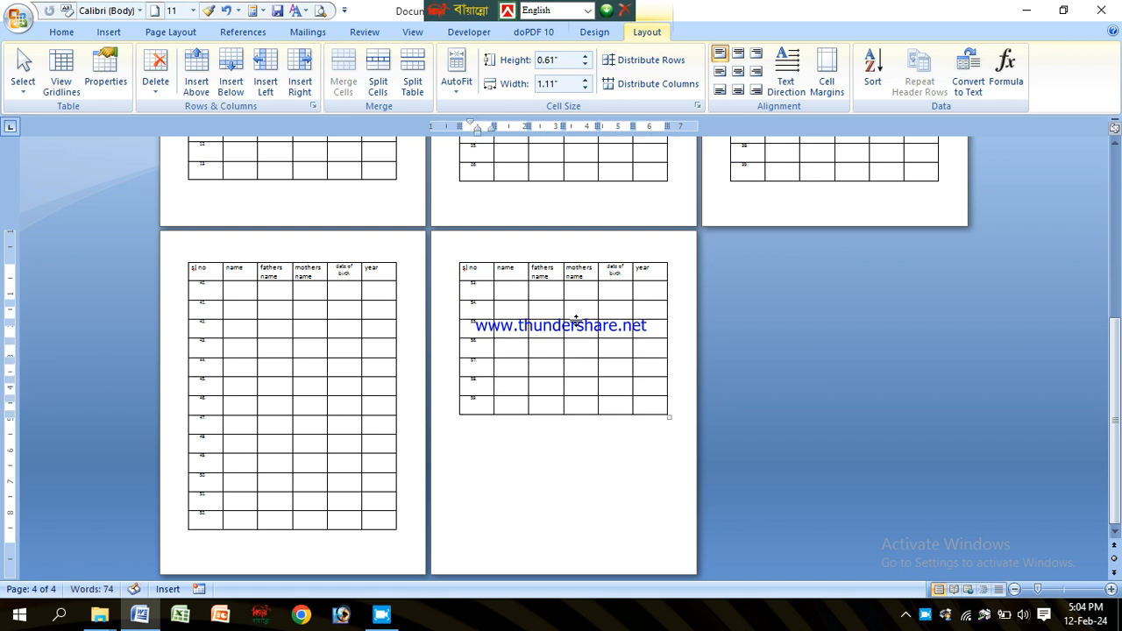
Step: Scroll through the last page to inspect the new rows under the repeated header
{"action": "left_click", "coordinate": [527, 292]}
{"action": "left_click", "coordinate": [569, 295]}
{"action": "left_click", "coordinate": [604, 296]}
{"action": "left_click_drag", "start_coordinate": [1117, 332], "coordinate": [1119, 157]}
{"action": "scroll", "coordinate": [503, 208], "scroll_direction": "up", "scroll_amount": 6}
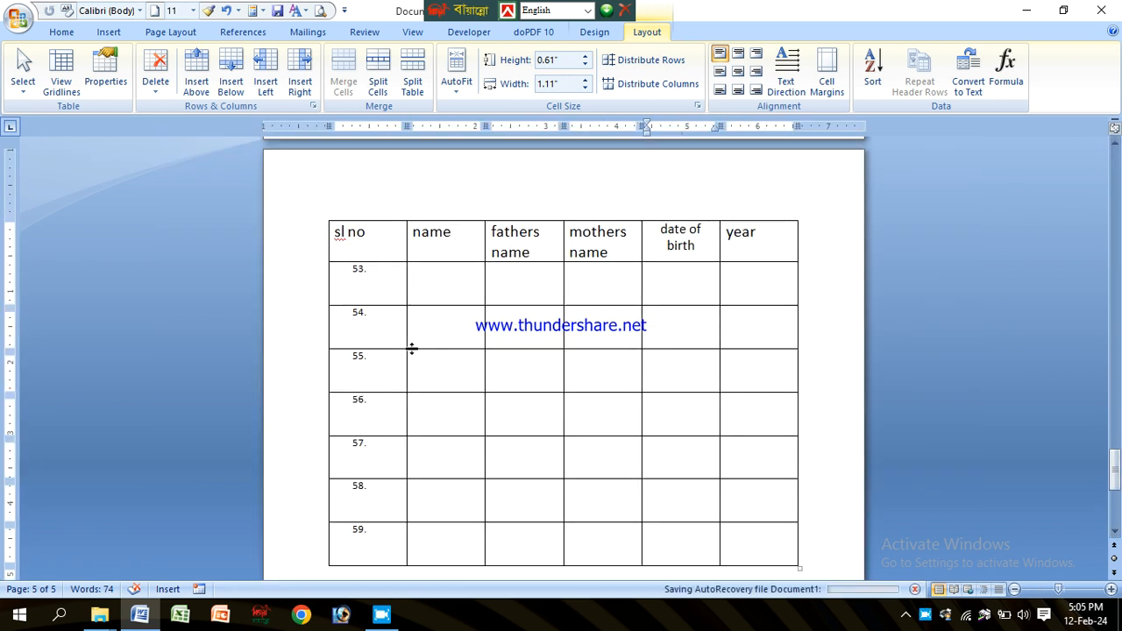
{"action": "scroll", "coordinate": [487, 324], "scroll_direction": "down", "scroll_amount": 1}
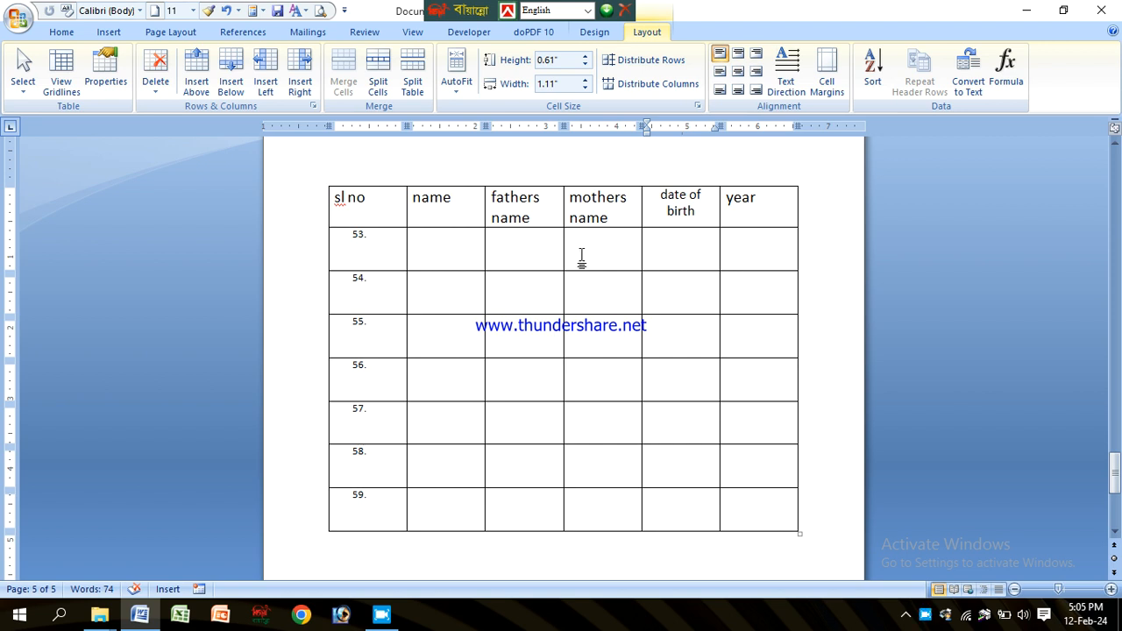
{"action": "scroll", "coordinate": [575, 264], "scroll_direction": "down", "scroll_amount": 3}
{"action": "scroll", "coordinate": [561, 301], "scroll_direction": "down", "scroll_amount": 4}
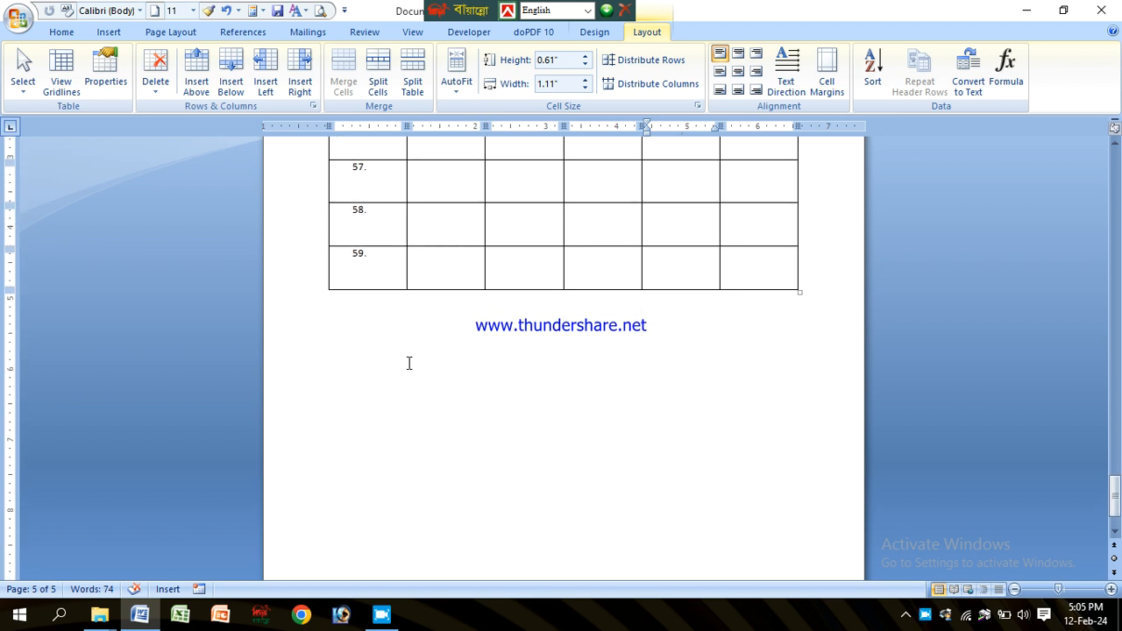
Step: Type the line "name, Fathers name, Mothers Name" below the numbered table
{"action": "left_click", "coordinate": [365, 352]}
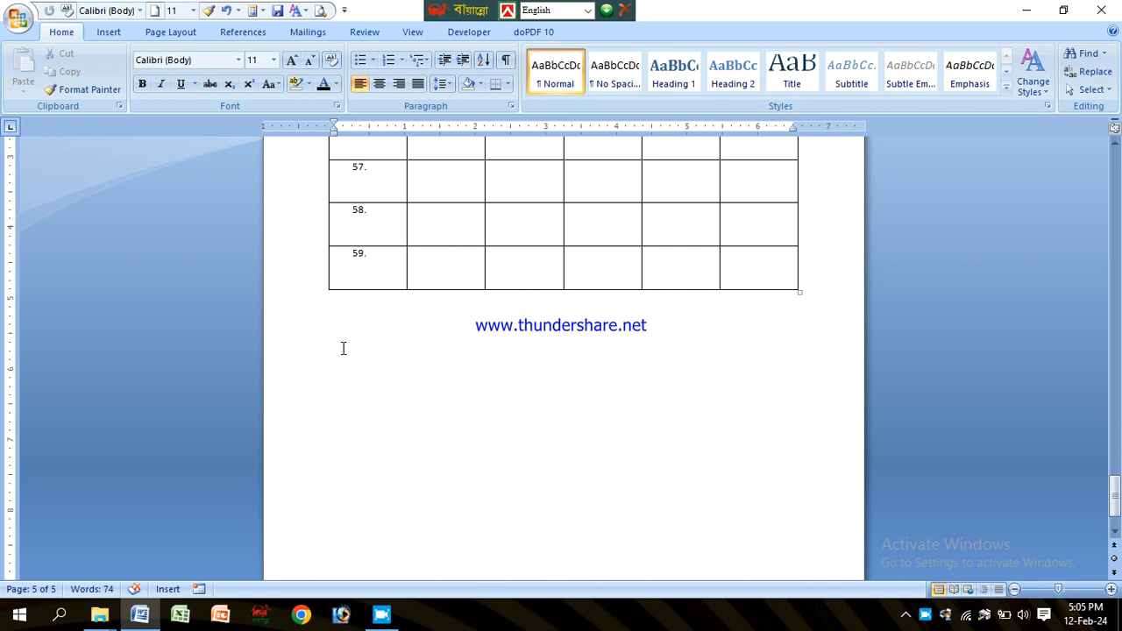
{"action": "type", "text": "na"}
{"action": "scroll", "coordinate": [348, 364], "scroll_direction": "up", "scroll_amount": 5}
{"action": "scroll", "coordinate": [321, 225], "scroll_direction": "up", "scroll_amount": 1}
{"action": "scroll", "coordinate": [320, 224], "scroll_direction": "down", "scroll_amount": 1}
{"action": "scroll", "coordinate": [318, 215], "scroll_direction": "up", "scroll_amount": 2}
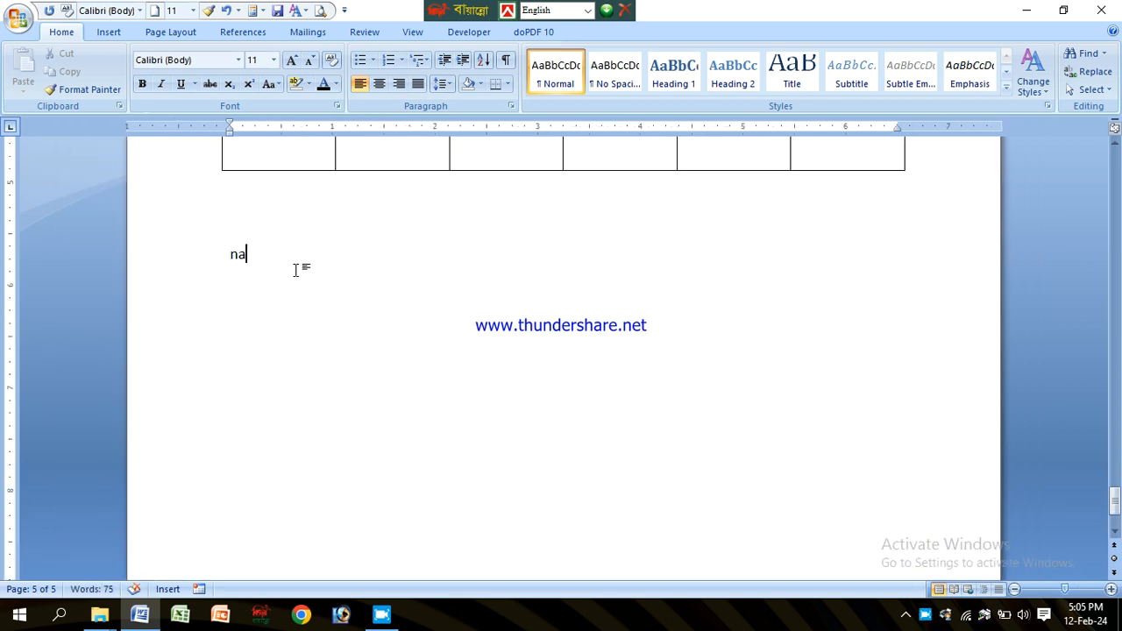
{"action": "type", "text": "me, Fathers name,"}
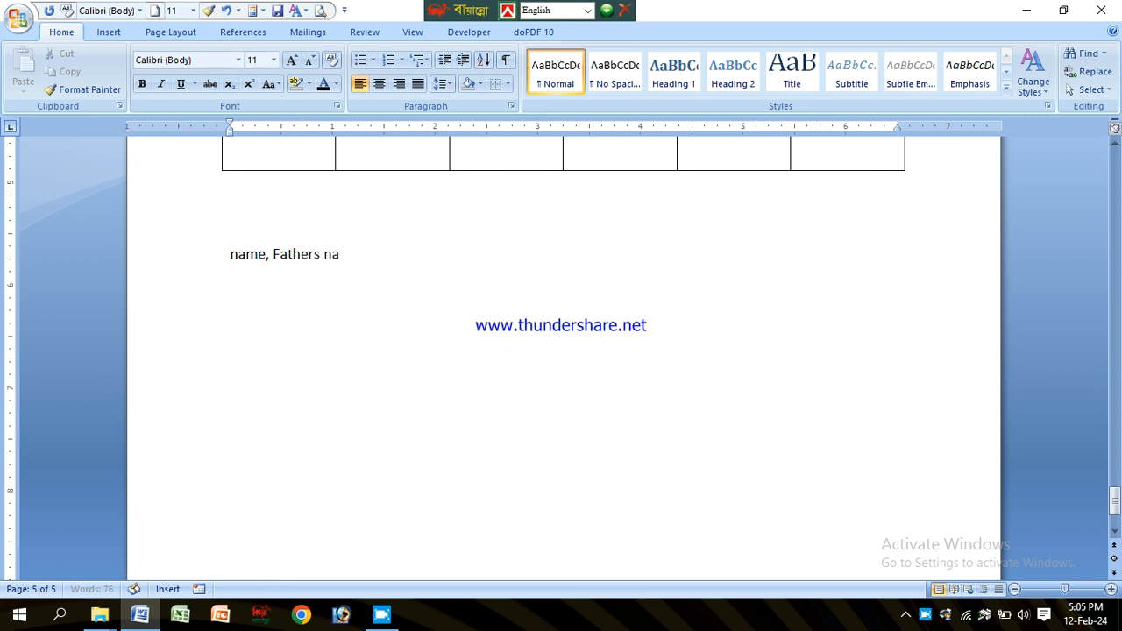
{"action": "type", "text": " Mothers Name"}
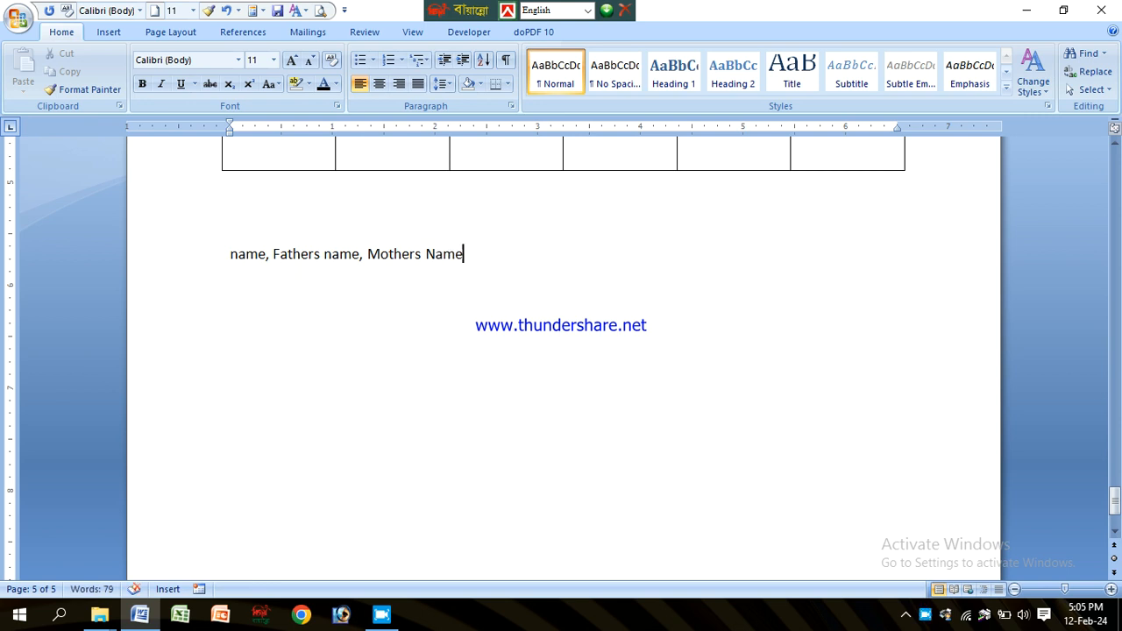
Step: Convert the typed line into a three-column table, separating text at commas
{"action": "left_click", "coordinate": [275, 270]}
{"action": "left_click_drag", "start_coordinate": [227, 254], "coordinate": [446, 261]}
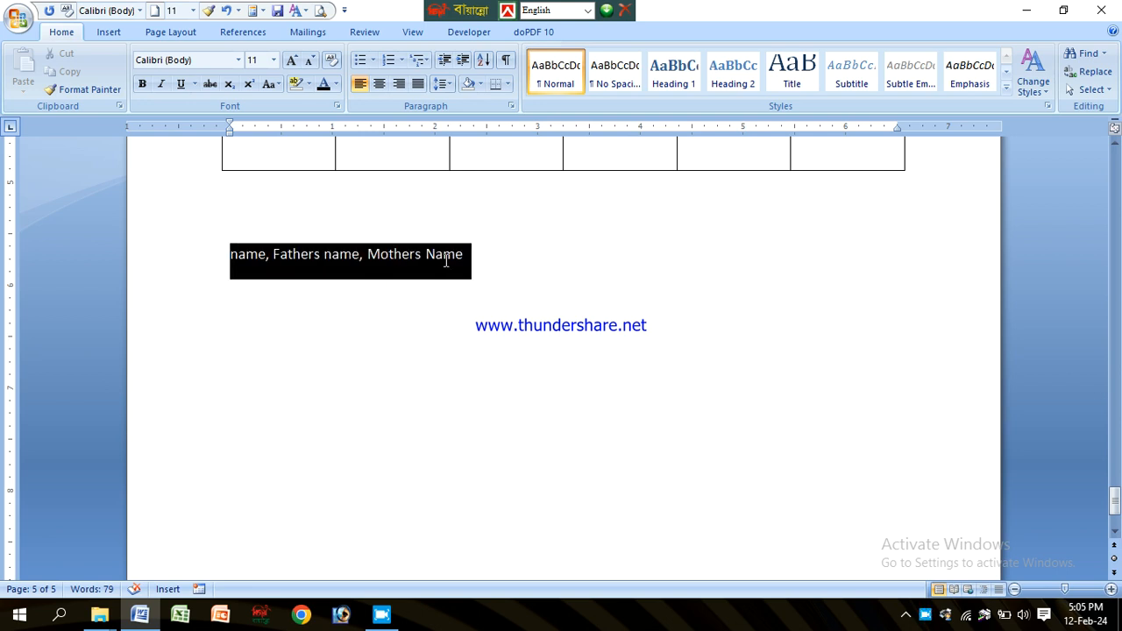
{"action": "left_click", "coordinate": [321, 283]}
{"action": "left_click_drag", "start_coordinate": [224, 254], "coordinate": [445, 272]}
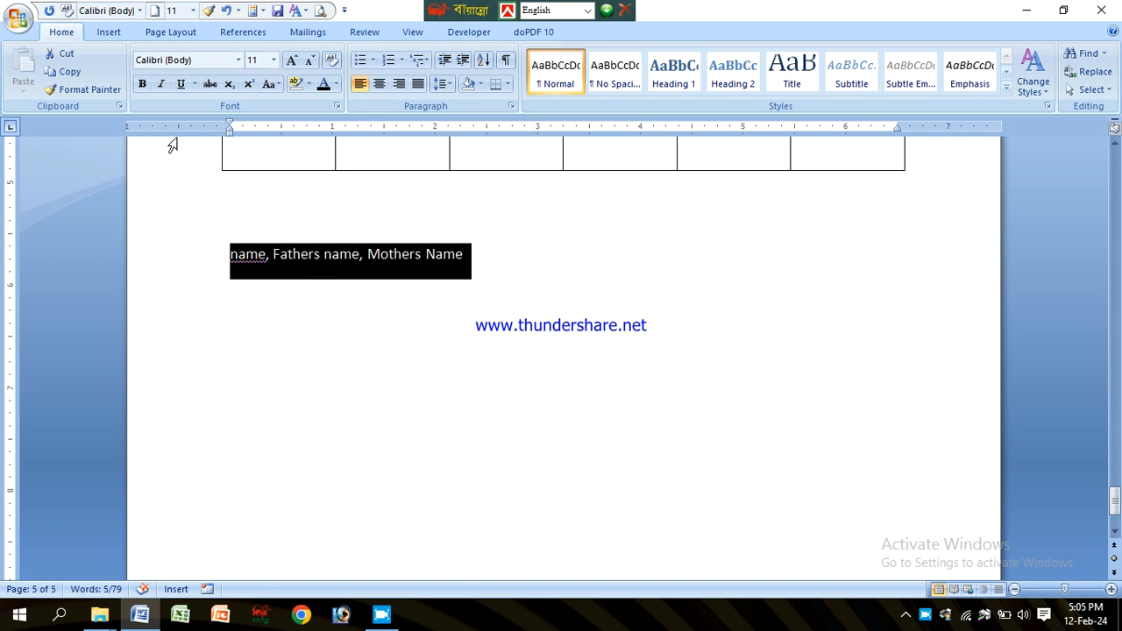
{"action": "left_click", "coordinate": [107, 34]}
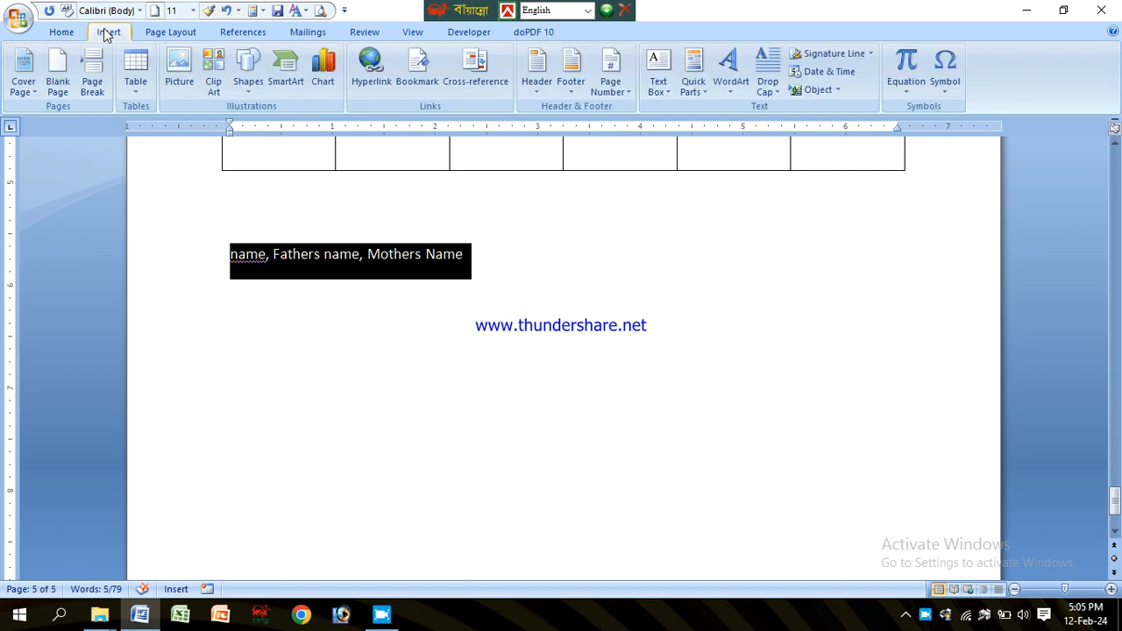
{"action": "left_click", "coordinate": [136, 72]}
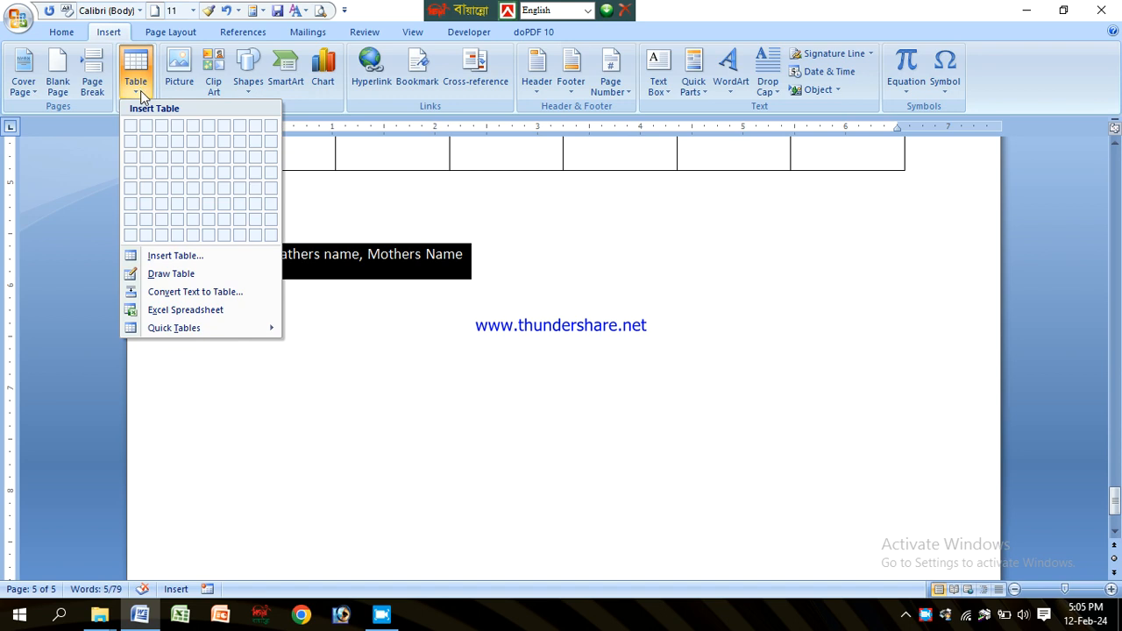
{"action": "left_click", "coordinate": [195, 293]}
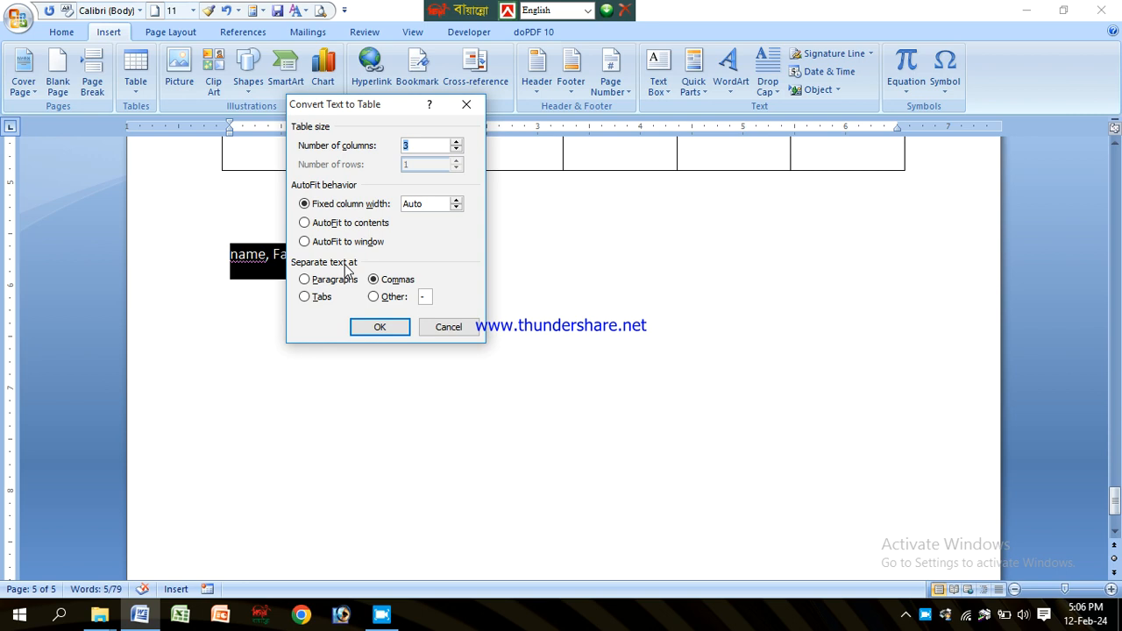
{"action": "left_click", "coordinate": [382, 284]}
{"action": "left_click", "coordinate": [380, 328]}
Step: Add several empty rows beneath the new table's header row
{"action": "left_click", "coordinate": [432, 266]}
{"action": "left_click", "coordinate": [502, 253]}
{"action": "left_click_drag", "start_coordinate": [363, 253], "coordinate": [684, 253]}
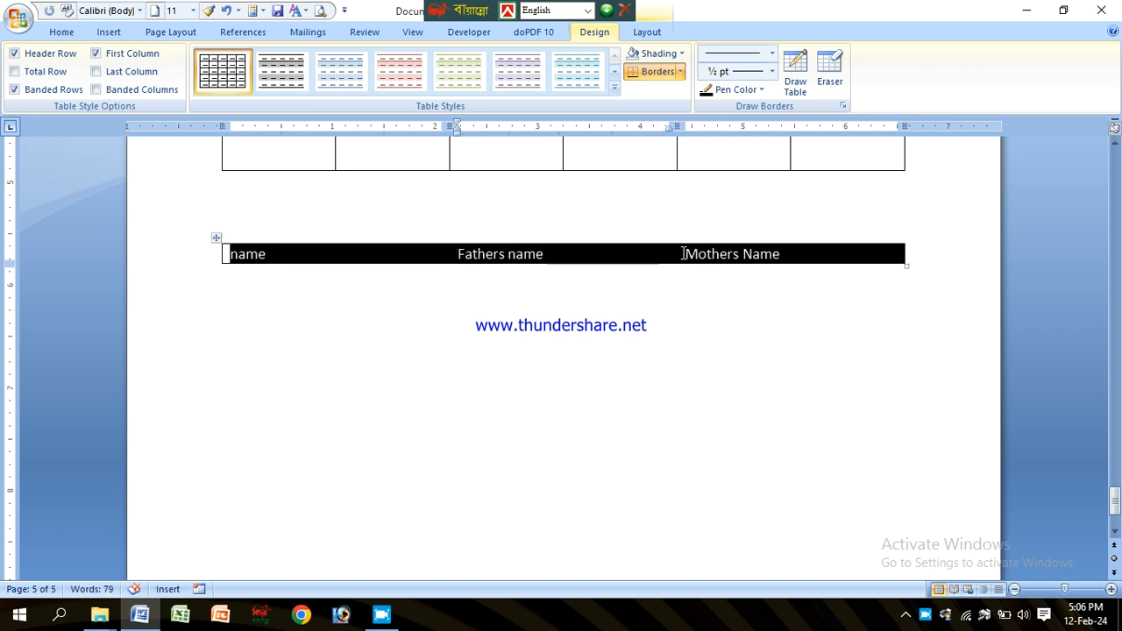
{"action": "double_click", "coordinate": [362, 249]}
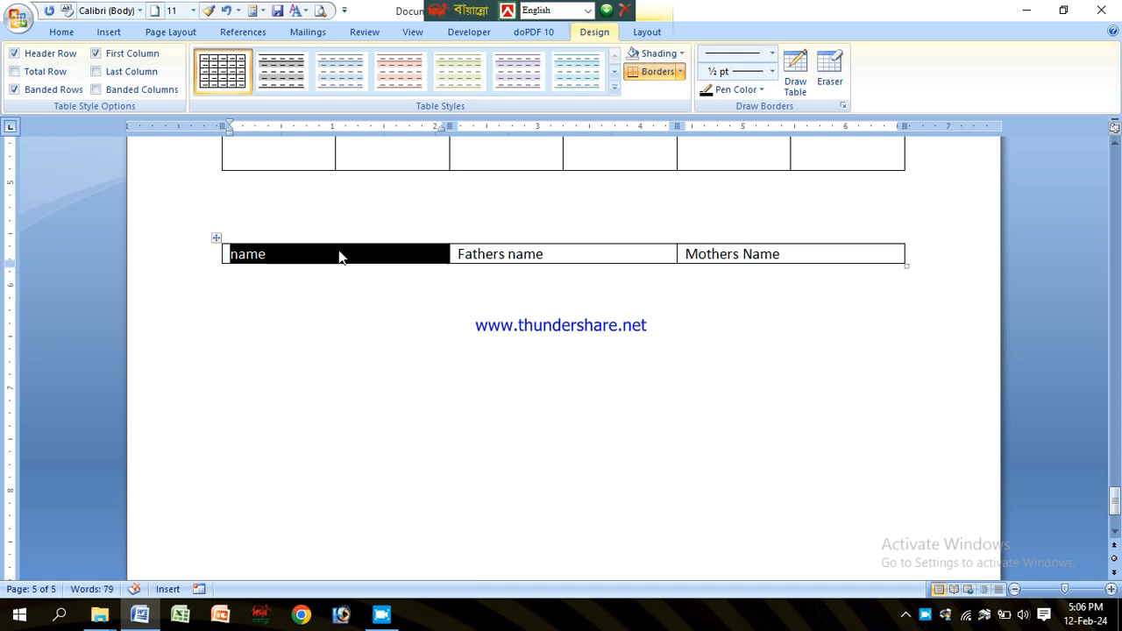
{"action": "left_click", "coordinate": [364, 251]}
{"action": "left_click_drag", "start_coordinate": [485, 254], "coordinate": [492, 253]}
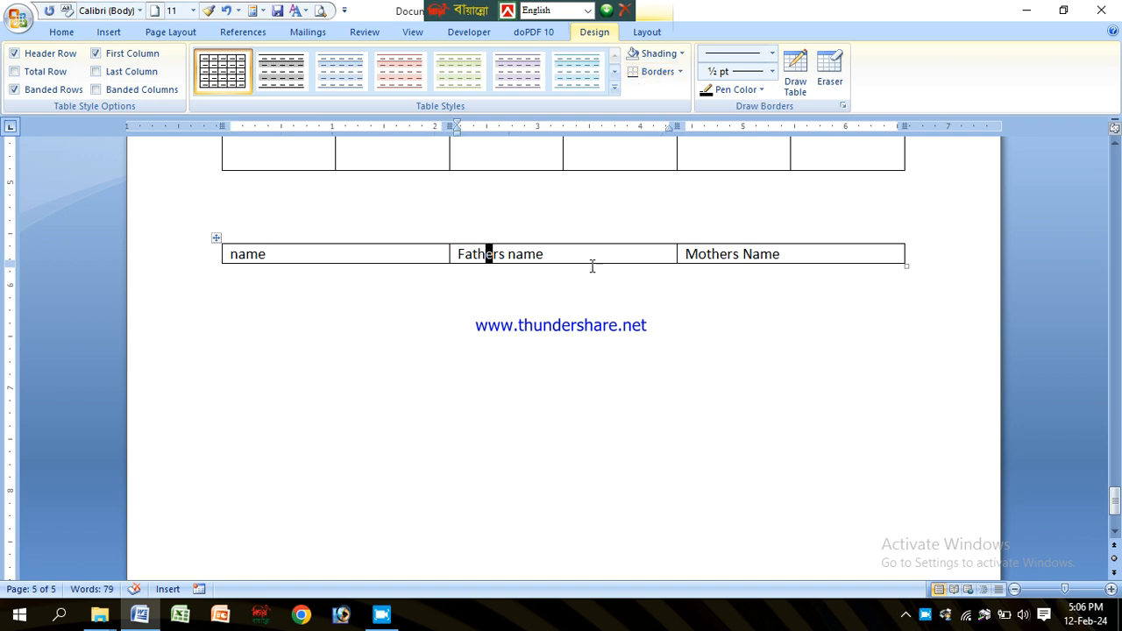
{"action": "left_click", "coordinate": [743, 253]}
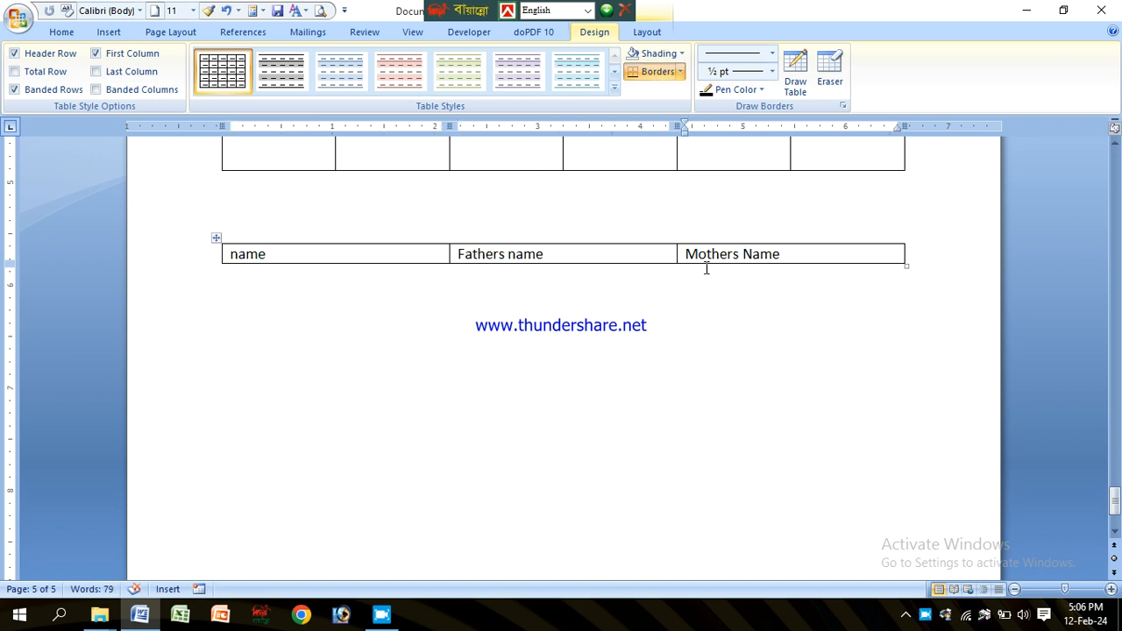
{"action": "left_click", "coordinate": [848, 252]}
{"action": "key", "text": "Tab"}
{"action": "key", "text": "Tab"}
{"action": "key", "text": "Tab"}
{"action": "key", "text": "Tab"}
{"action": "key", "text": "Tab"}
{"action": "key", "text": "Tab"}
{"action": "key", "text": "Tab"}
{"action": "key", "text": "Tab"}
{"action": "key", "text": "Tab"}
{"action": "key", "text": "Tab"}
{"action": "key", "text": "Tab"}
{"action": "key", "text": "Tab"}
{"action": "key", "text": "Tab"}
{"action": "key", "text": "Tab"}
{"action": "key", "text": "Tab"}
{"action": "key", "text": "Tab"}
{"action": "key", "text": "Tab"}
{"action": "key", "text": "Tab"}
{"action": "key", "text": "Tab"}
{"action": "key", "text": "Tab"}
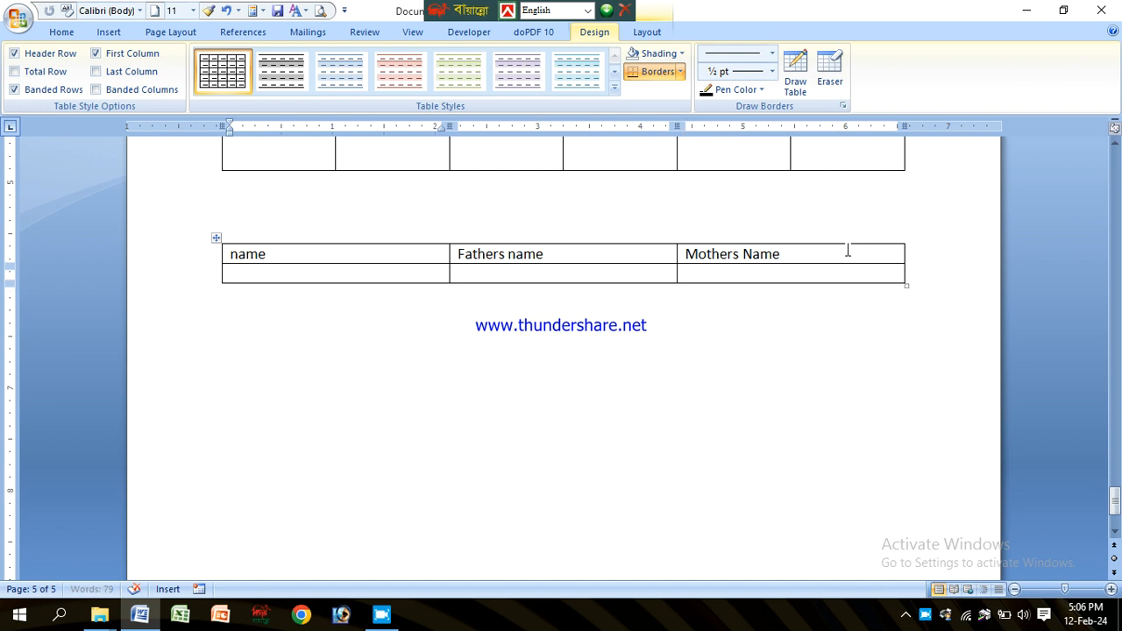
{"action": "left_click_drag", "start_coordinate": [369, 271], "coordinate": [378, 435]}
{"action": "left_click", "coordinate": [611, 274]}
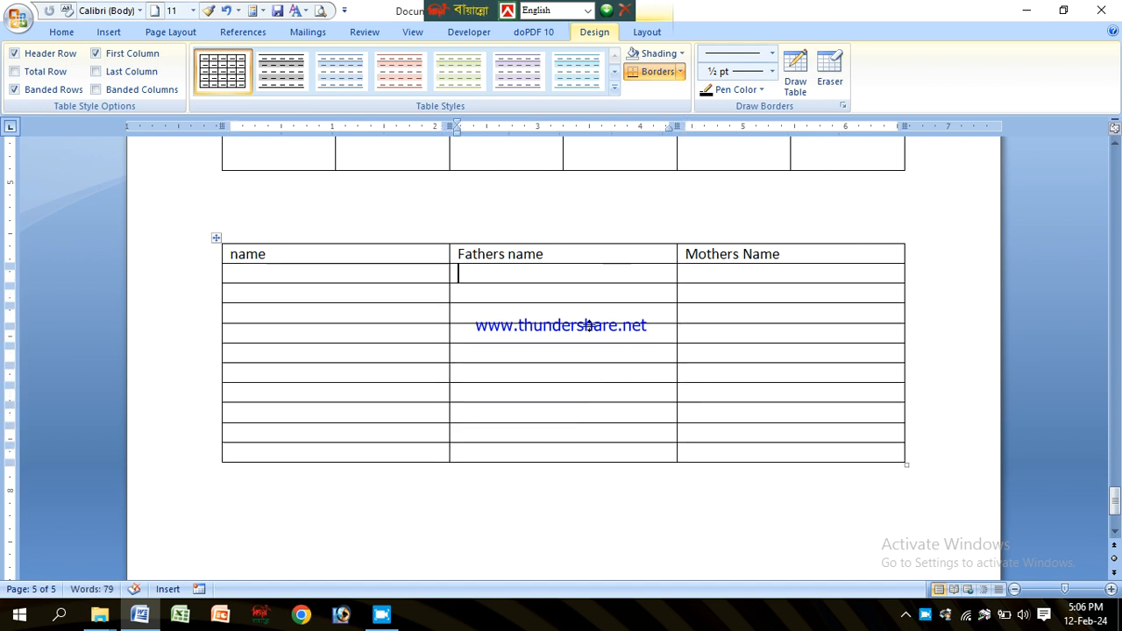
{"action": "left_click_drag", "start_coordinate": [573, 276], "coordinate": [588, 390]}
Step: Fill the new table's first data row with sample text sdgfsdg, sdfsdf and sdfsdf
{"action": "left_click", "coordinate": [384, 258]}
{"action": "scroll", "coordinate": [360, 234], "scroll_direction": "up", "scroll_amount": 15}
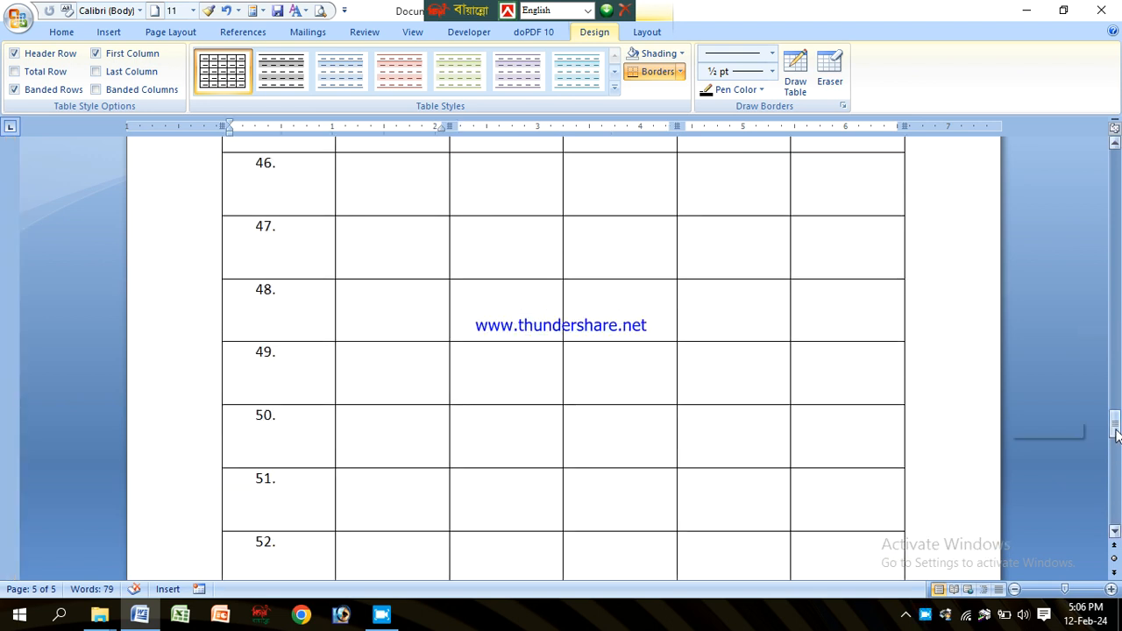
{"action": "left_click_drag", "start_coordinate": [1117, 436], "coordinate": [1117, 500]}
{"action": "key", "text": "Down"}
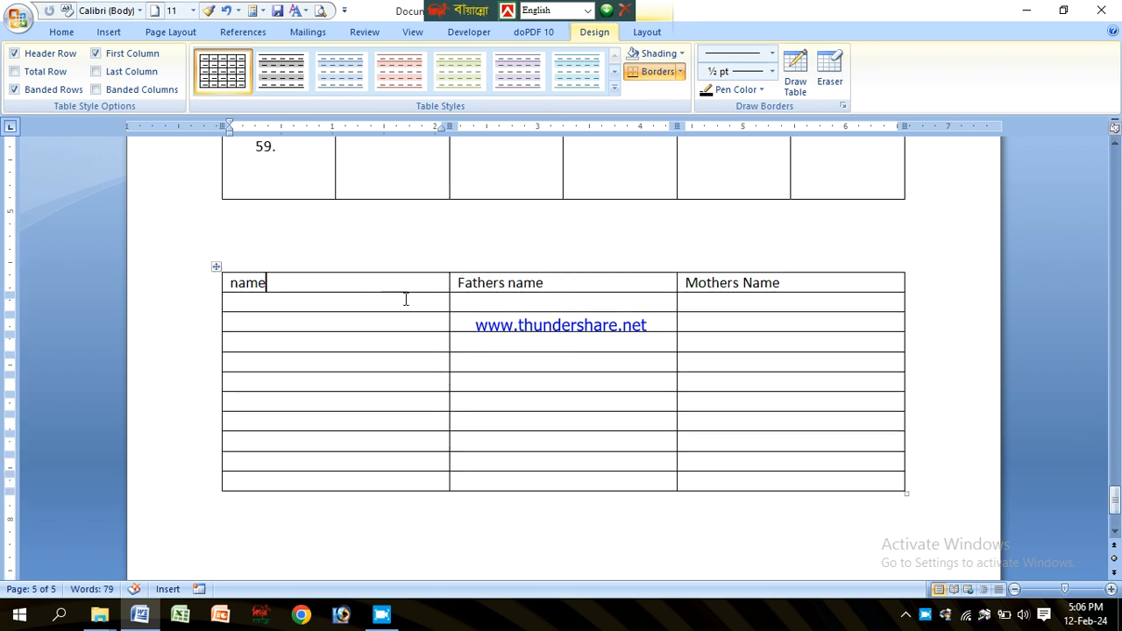
{"action": "left_click", "coordinate": [499, 282]}
{"action": "left_click", "coordinate": [410, 281]}
{"action": "left_click", "coordinate": [359, 305]}
{"action": "type", "text": "sdgfsdg"}
{"action": "left_click", "coordinate": [501, 303]}
{"action": "type", "text": "sdfsdf"}
{"action": "left_click", "coordinate": [756, 303]}
{"action": "type", "text": "sdfsdf"}
{"action": "left_click", "coordinate": [579, 321]}
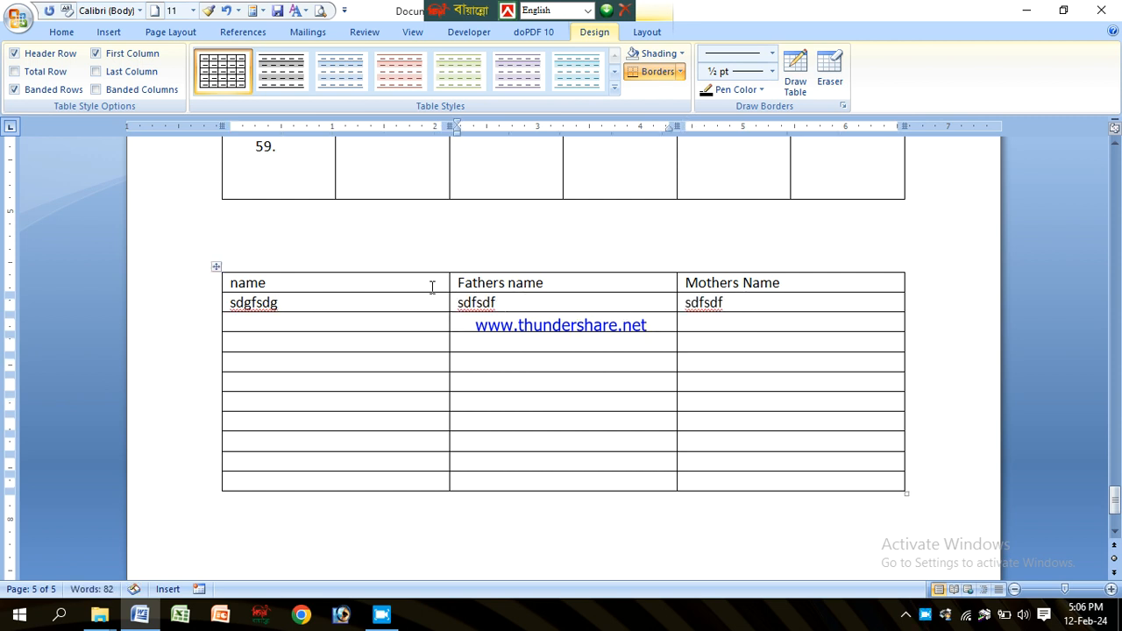
Step: Delete the lower empty rows of the new three-column table
{"action": "left_click", "coordinate": [399, 284]}
{"action": "left_click_drag", "start_coordinate": [196, 340], "coordinate": [213, 484]}
{"action": "key", "text": "BackSpace"}
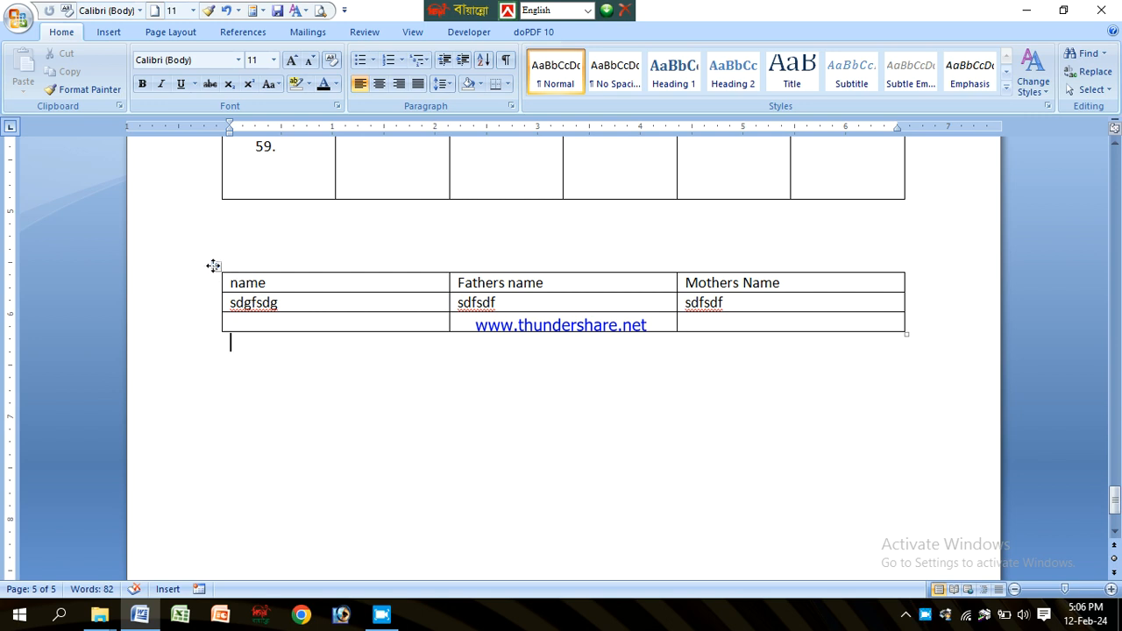
Step: Convert the whole new table back to text separated by tabs
{"action": "left_click", "coordinate": [213, 266]}
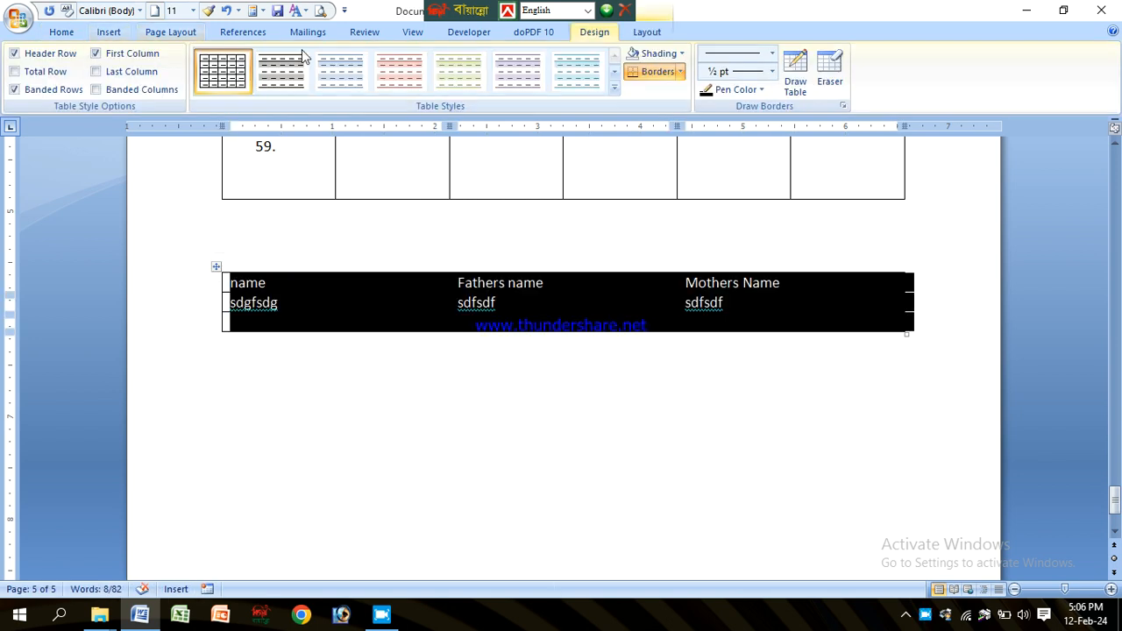
{"action": "left_click", "coordinate": [647, 32]}
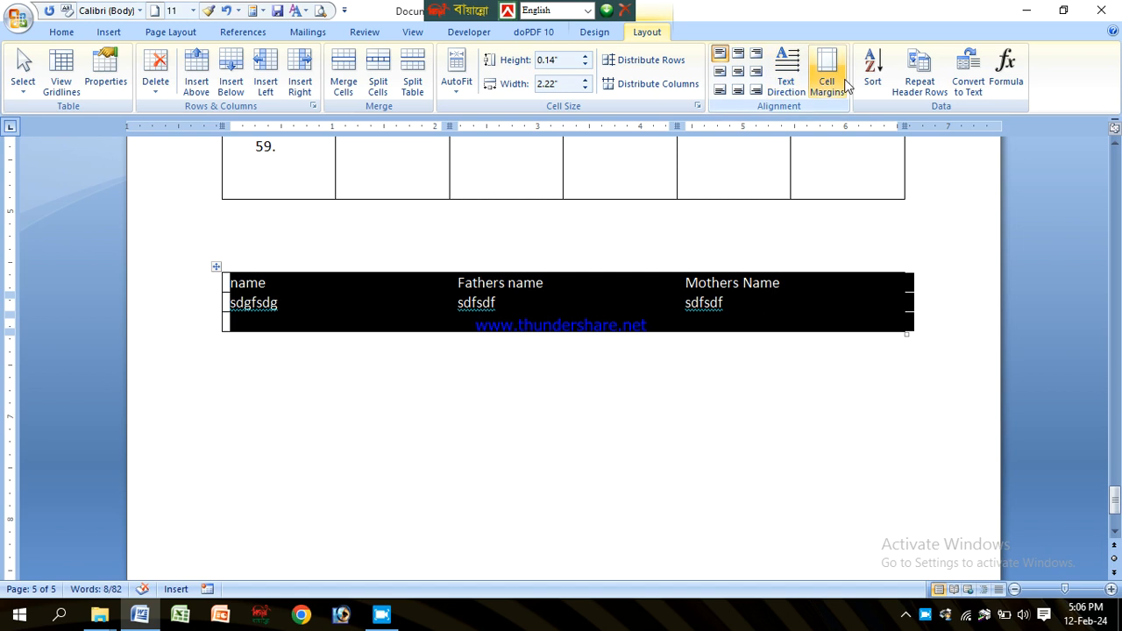
{"action": "left_click", "coordinate": [969, 79]}
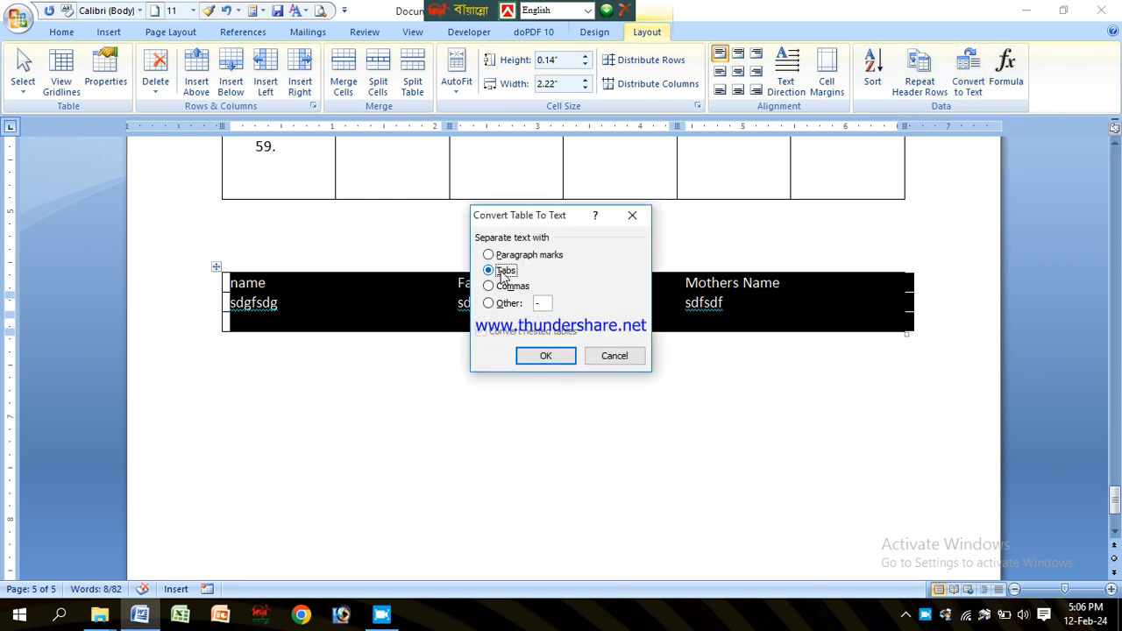
{"action": "left_click", "coordinate": [546, 356]}
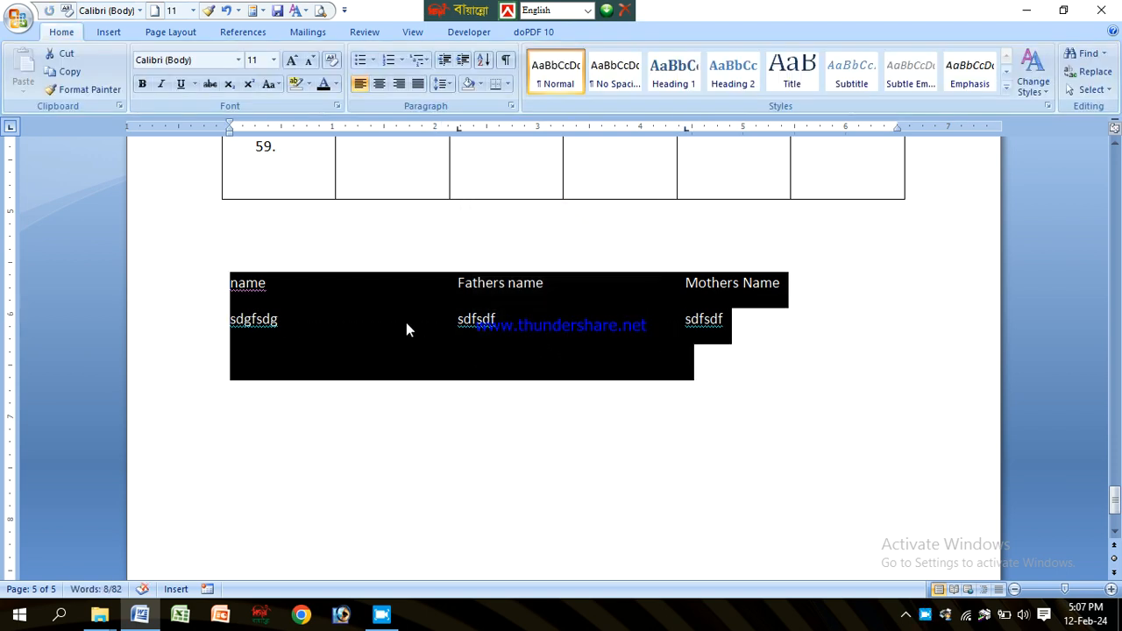
Step: Scroll to the top of the first table and inspect the date of birth cells
{"action": "left_click", "coordinate": [419, 334]}
{"action": "left_click", "coordinate": [223, 281]}
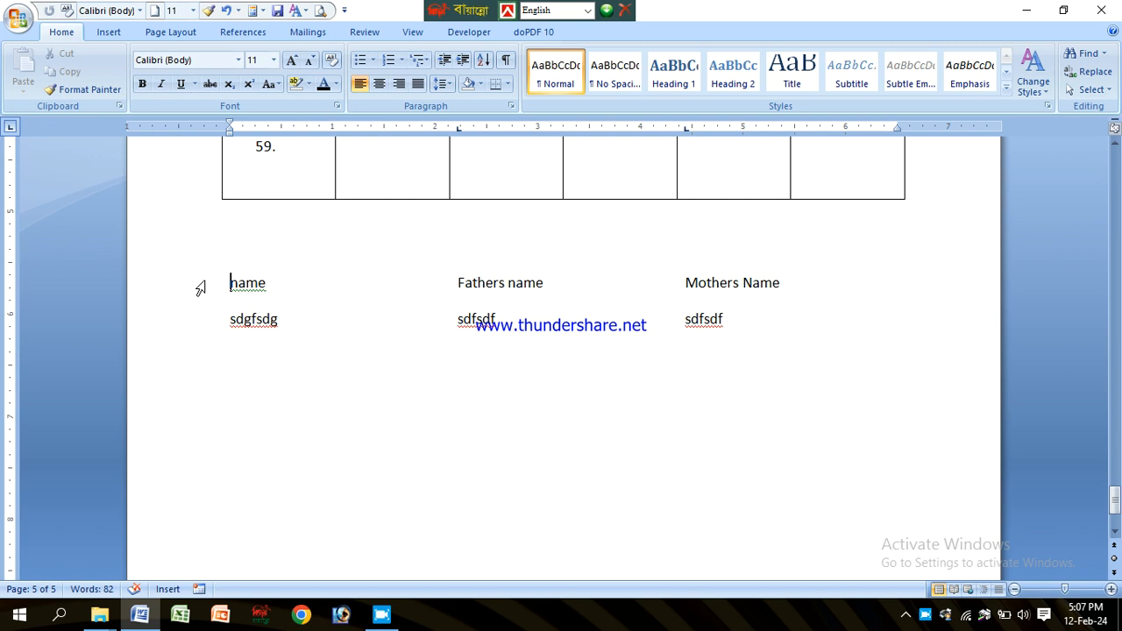
{"action": "left_click_drag", "start_coordinate": [201, 288], "coordinate": [206, 325]}
{"action": "left_click", "coordinate": [322, 319]}
{"action": "left_click_drag", "start_coordinate": [1114, 500], "coordinate": [1116, 174]}
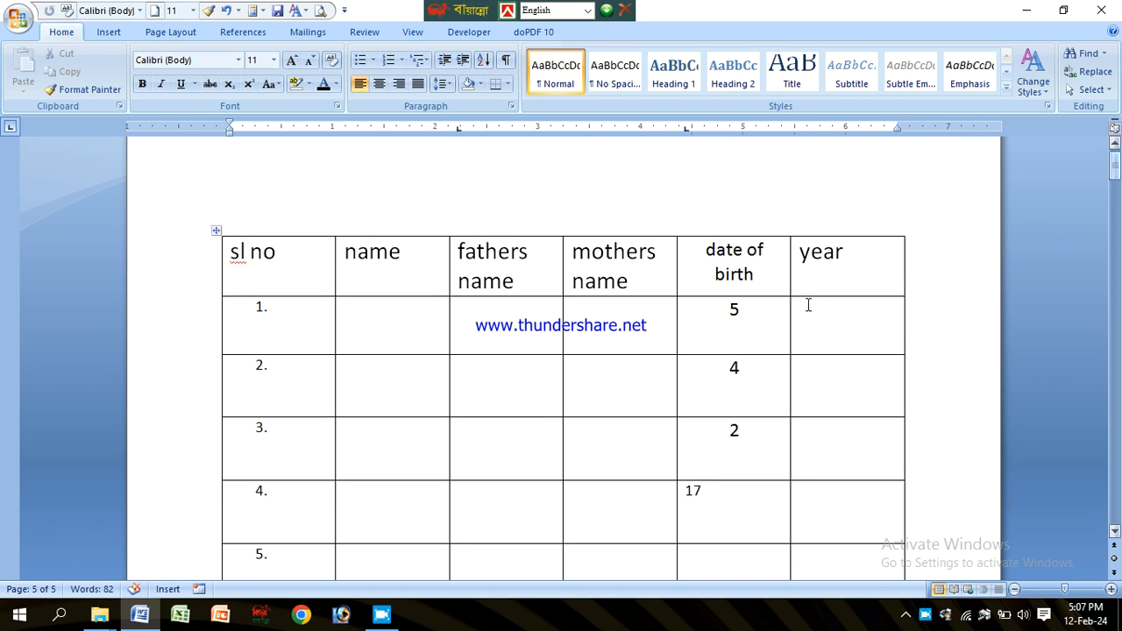
{"action": "left_click", "coordinate": [761, 330]}
{"action": "left_click", "coordinate": [823, 322]}
{"action": "left_click", "coordinate": [732, 323]}
{"action": "left_click", "coordinate": [823, 333]}
{"action": "left_click", "coordinate": [747, 333]}
{"action": "left_click", "coordinate": [917, 319]}
{"action": "left_click", "coordinate": [752, 330]}
{"action": "key", "text": "Down"}
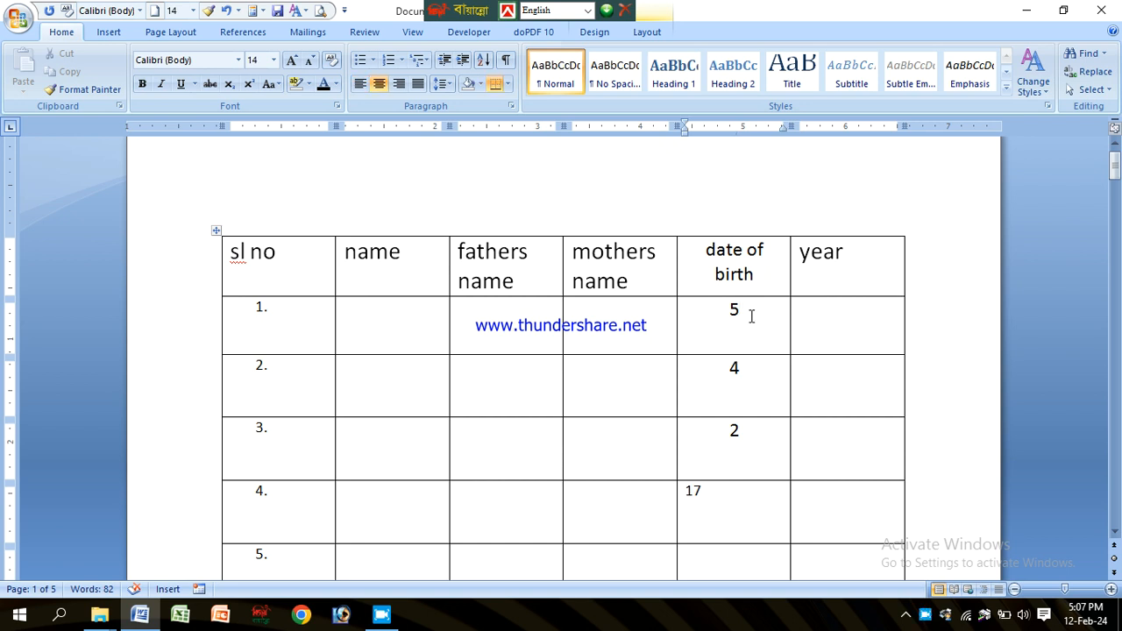
{"action": "left_click_drag", "start_coordinate": [752, 330], "coordinate": [759, 383]}
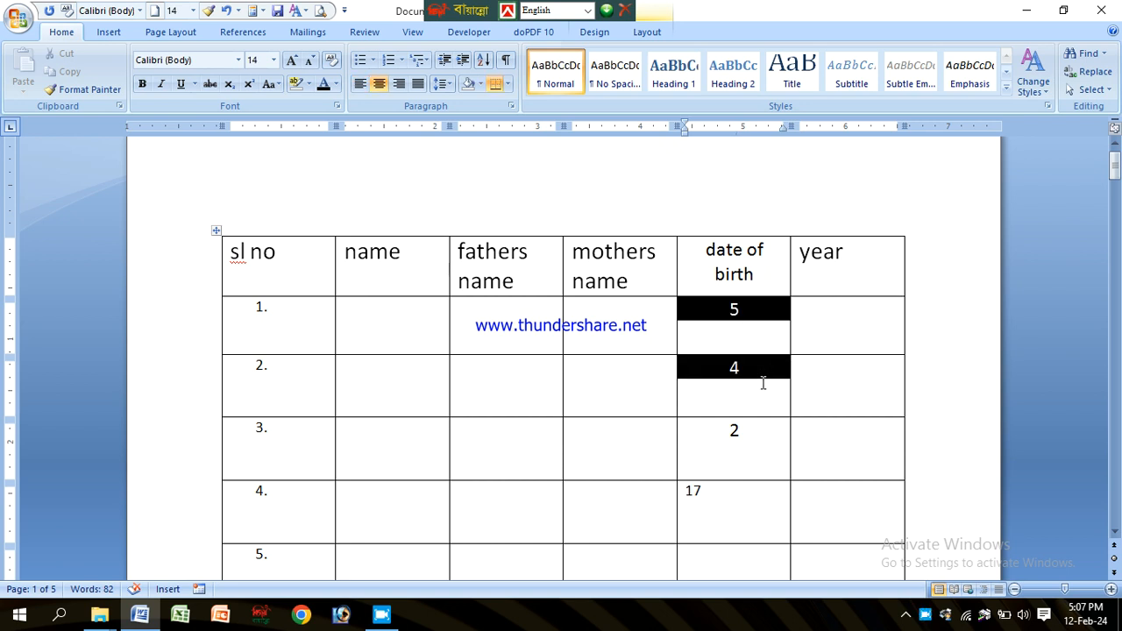
{"action": "left_click", "coordinate": [649, 337]}
{"action": "left_click", "coordinate": [746, 389]}
{"action": "left_click", "coordinate": [753, 327]}
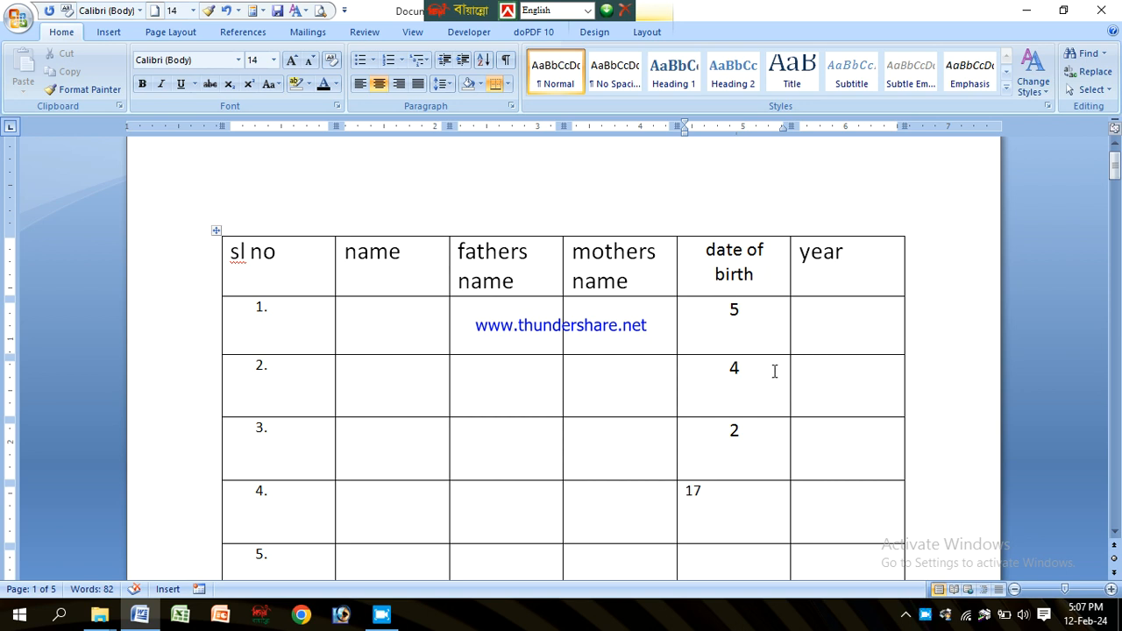
{"action": "left_click", "coordinate": [649, 32]}
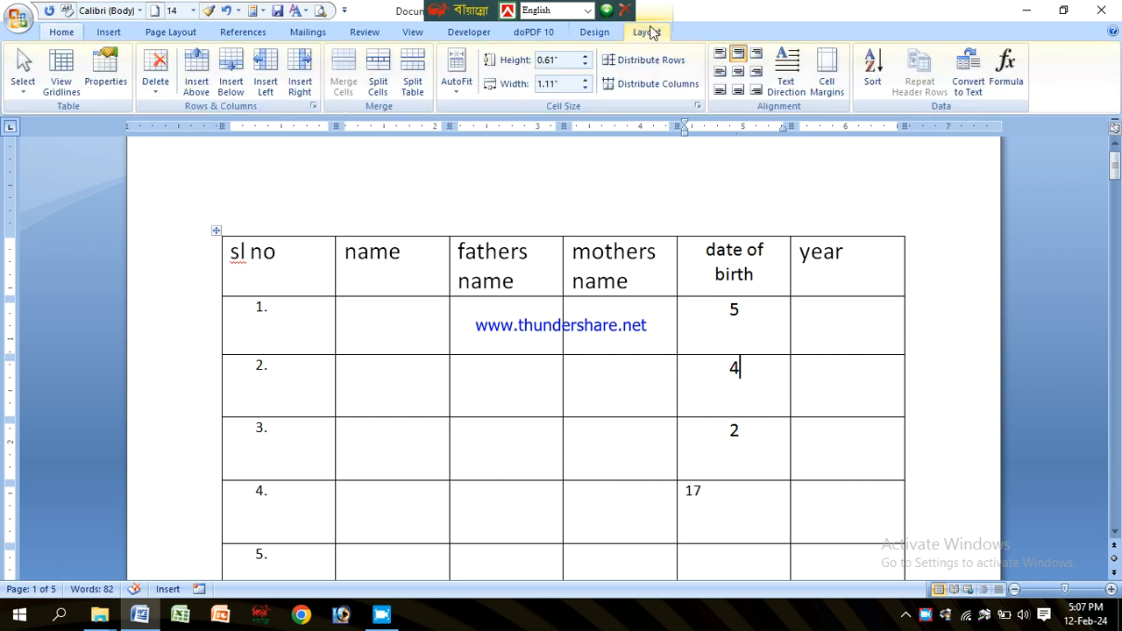
{"action": "left_click", "coordinate": [197, 61]}
{"action": "left_click", "coordinate": [657, 384]}
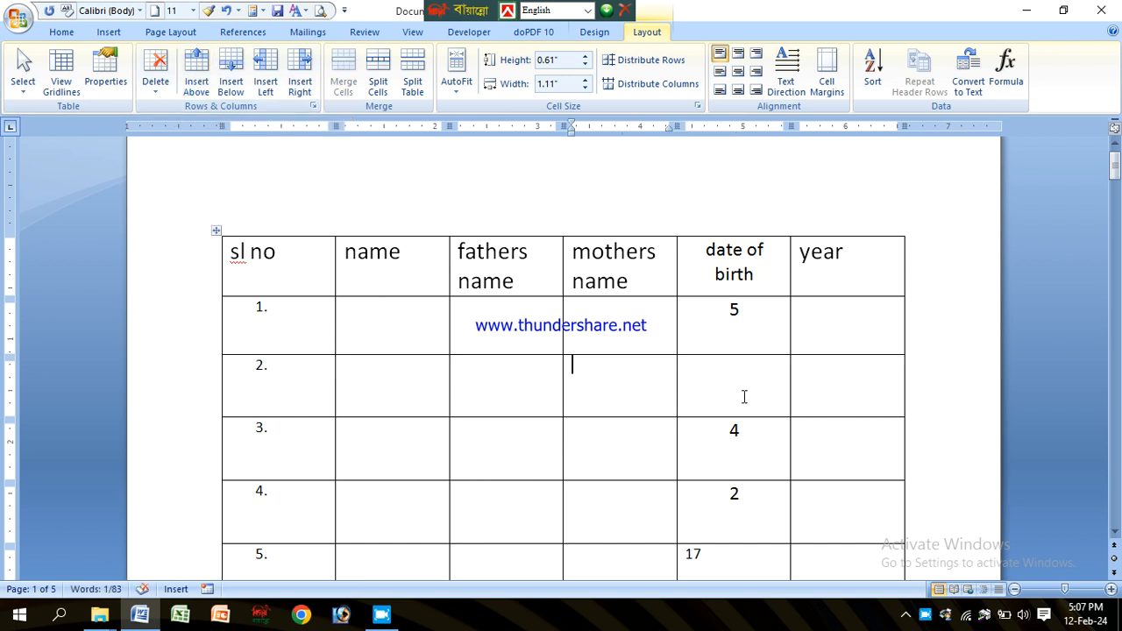
{"action": "left_click", "coordinate": [727, 388]}
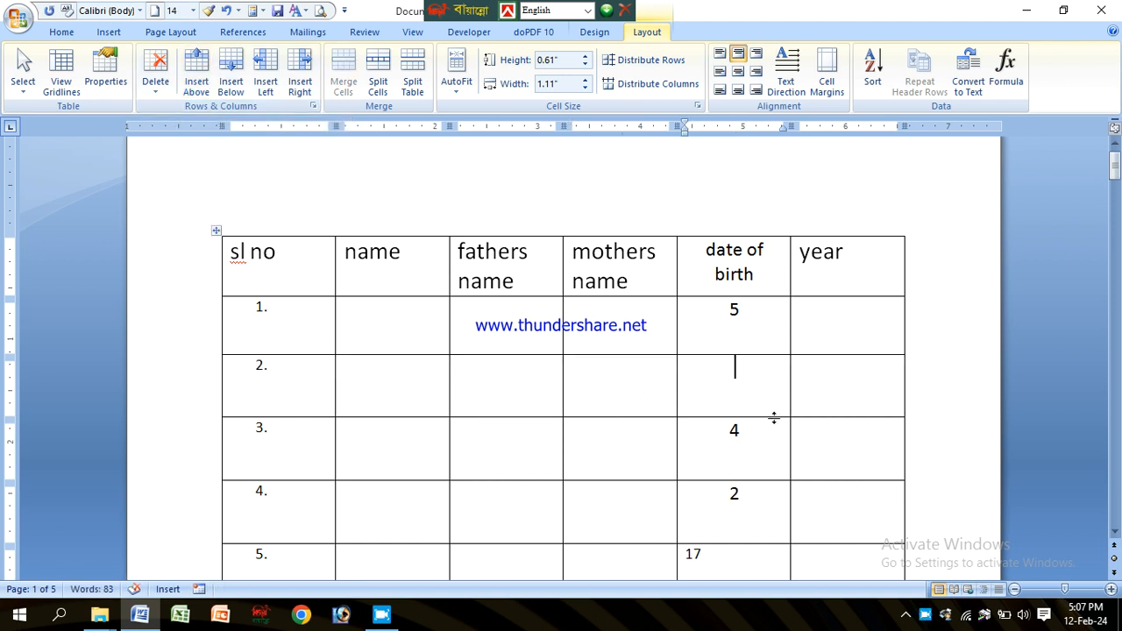
{"action": "key", "text": "ctrl+z"}
Step: Insert a new empty row below the first data row of the first table
{"action": "left_click", "coordinate": [726, 335]}
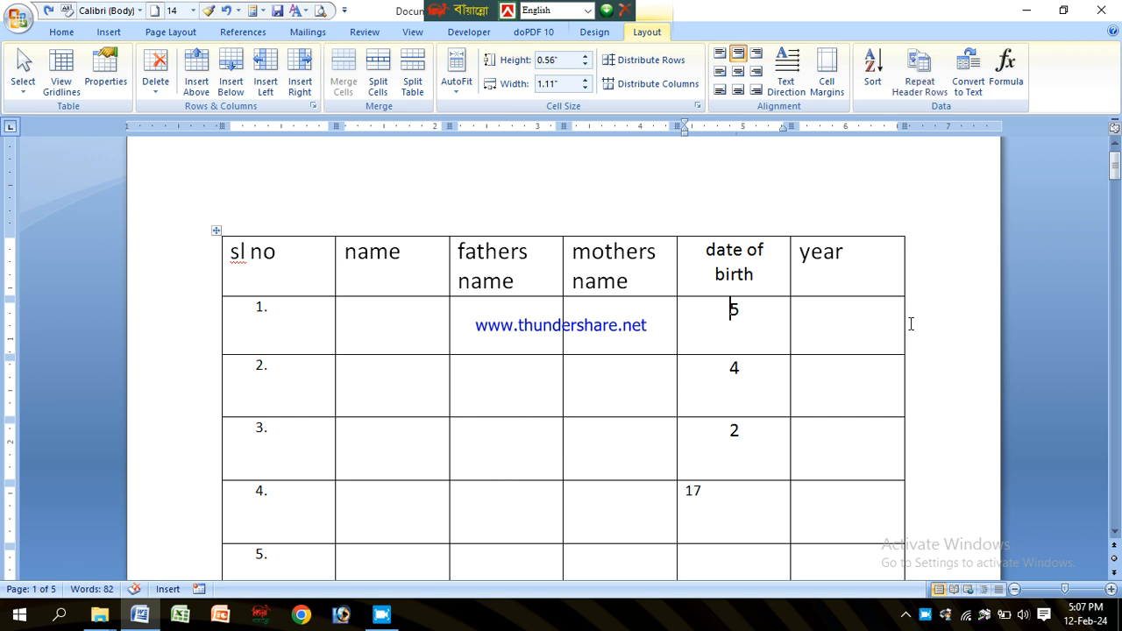
{"action": "left_click", "coordinate": [929, 382]}
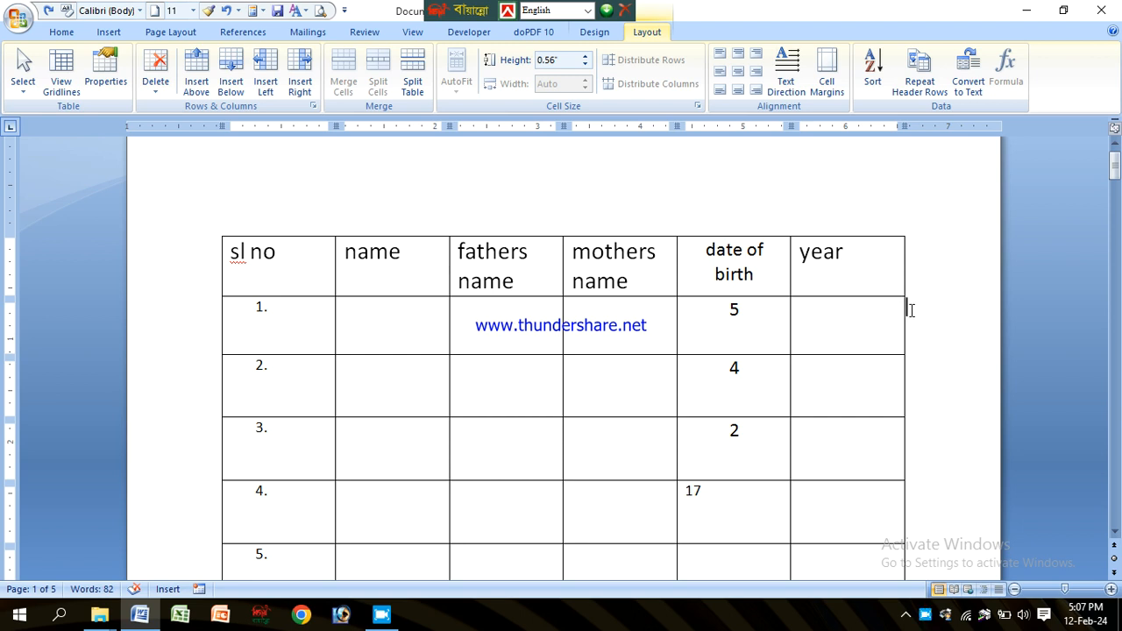
{"action": "key", "text": "Return"}
{"action": "left_click", "coordinate": [755, 396]}
{"action": "left_click_drag", "start_coordinate": [827, 385], "coordinate": [339, 379]}
{"action": "left_click", "coordinate": [491, 401]}
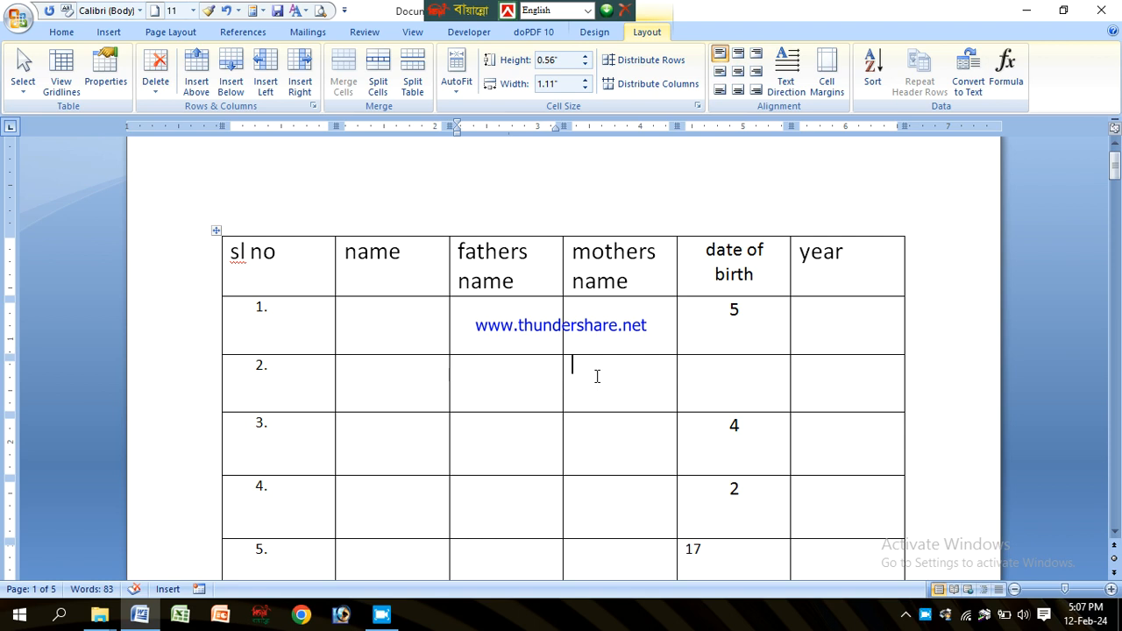
{"action": "left_click", "coordinate": [478, 375]}
{"action": "left_click", "coordinate": [413, 383]}
{"action": "left_click", "coordinate": [494, 383]}
{"action": "left_click", "coordinate": [632, 389]}
{"action": "left_click", "coordinate": [506, 377]}
{"action": "left_click", "coordinate": [421, 368]}
{"action": "left_click", "coordinate": [516, 377]}
{"action": "left_click", "coordinate": [431, 371]}
{"action": "left_click", "coordinate": [493, 382]}
{"action": "right_click", "coordinate": [926, 616]}
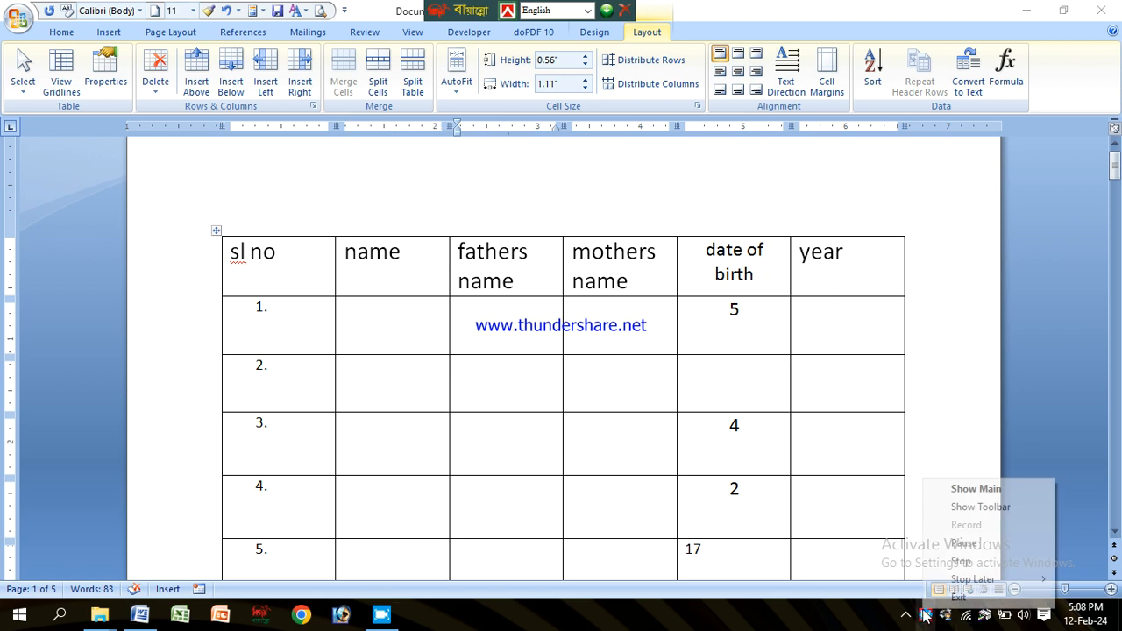